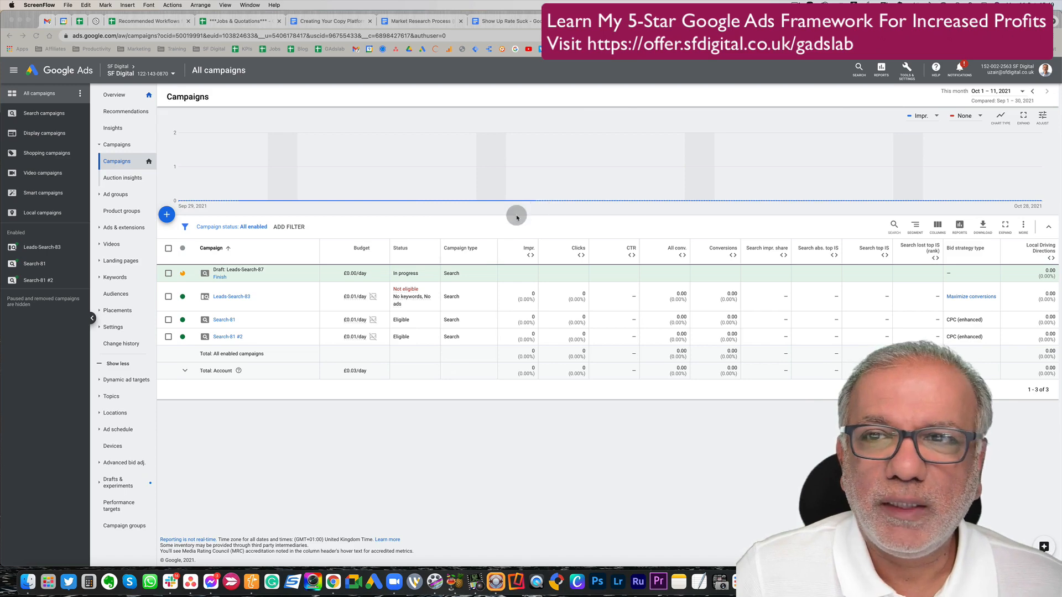
- Start a new campaign with the Leads goal, the Search campaign type and Website visits as the way to reach the goal
{"action": "left_click", "coordinate": [165, 215]}
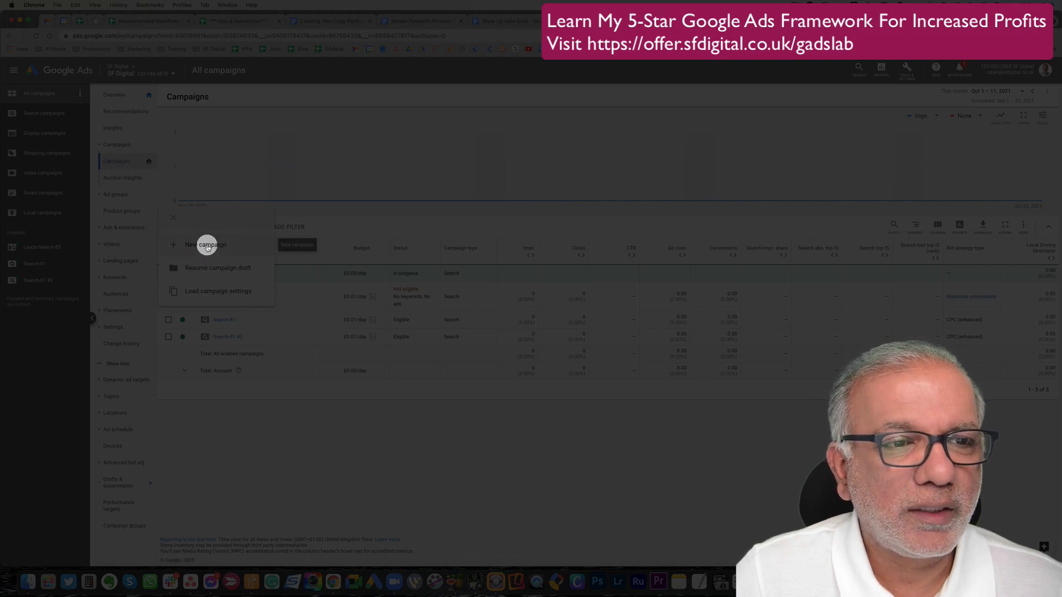
{"action": "left_click", "coordinate": [208, 248]}
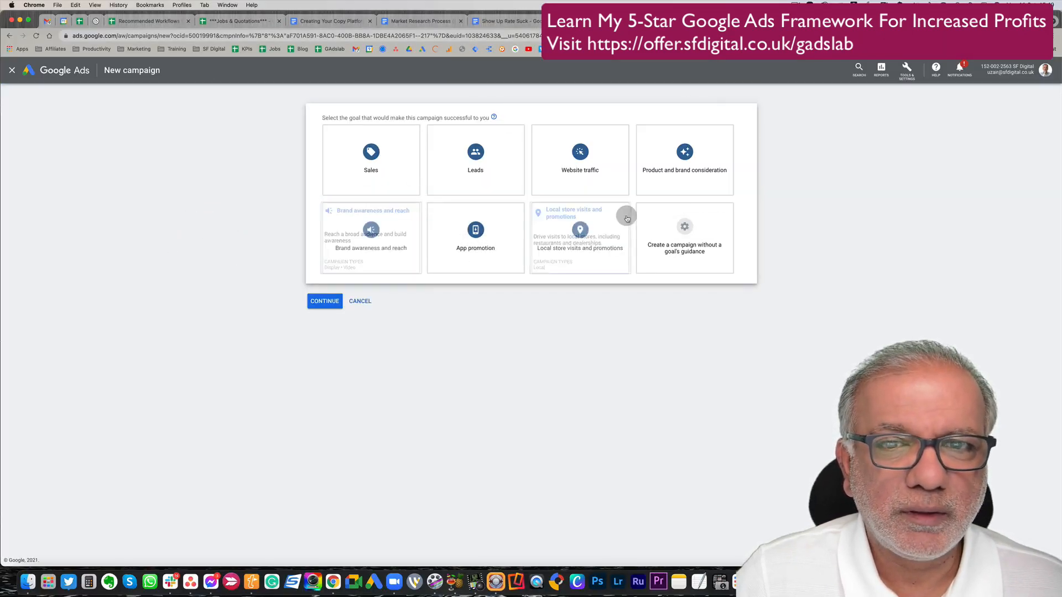
{"action": "left_click", "coordinate": [471, 169]}
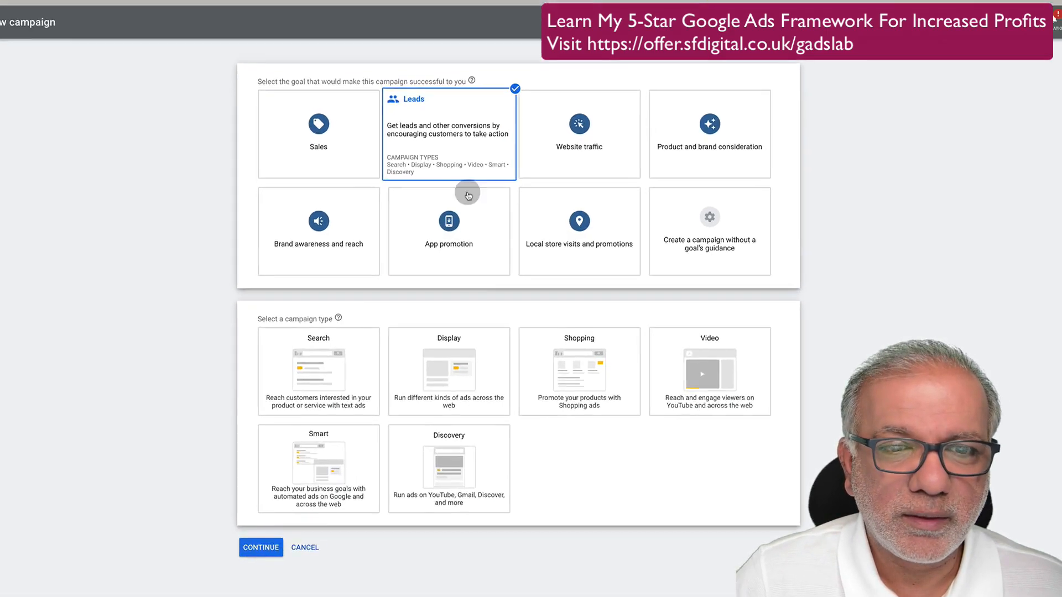
{"action": "left_click", "coordinate": [367, 347]}
{"action": "scroll", "coordinate": [369, 348], "scroll_direction": "down", "scroll_amount": 3}
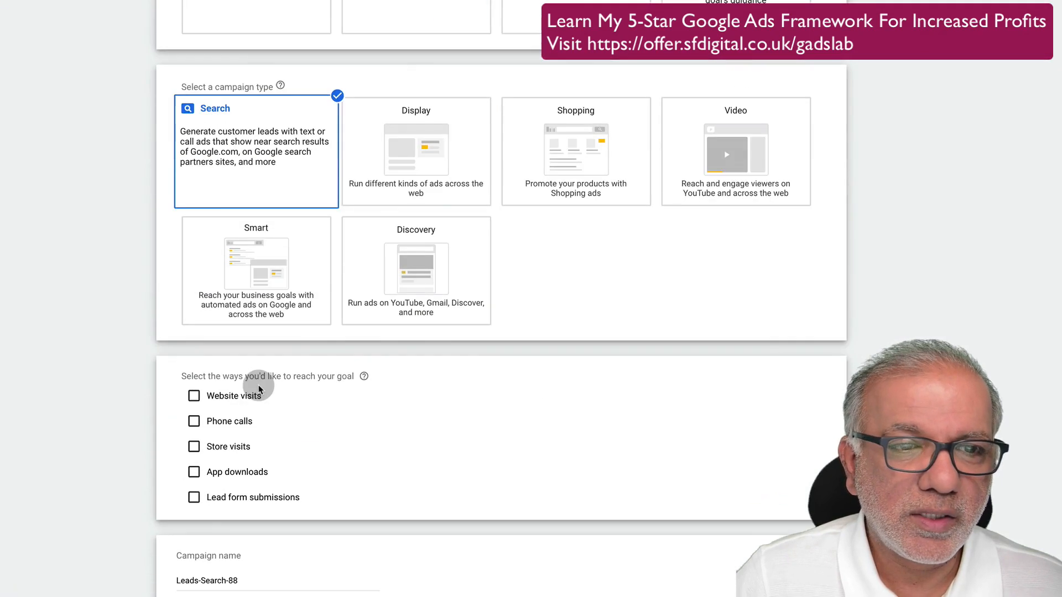
{"action": "left_click", "coordinate": [246, 397]}
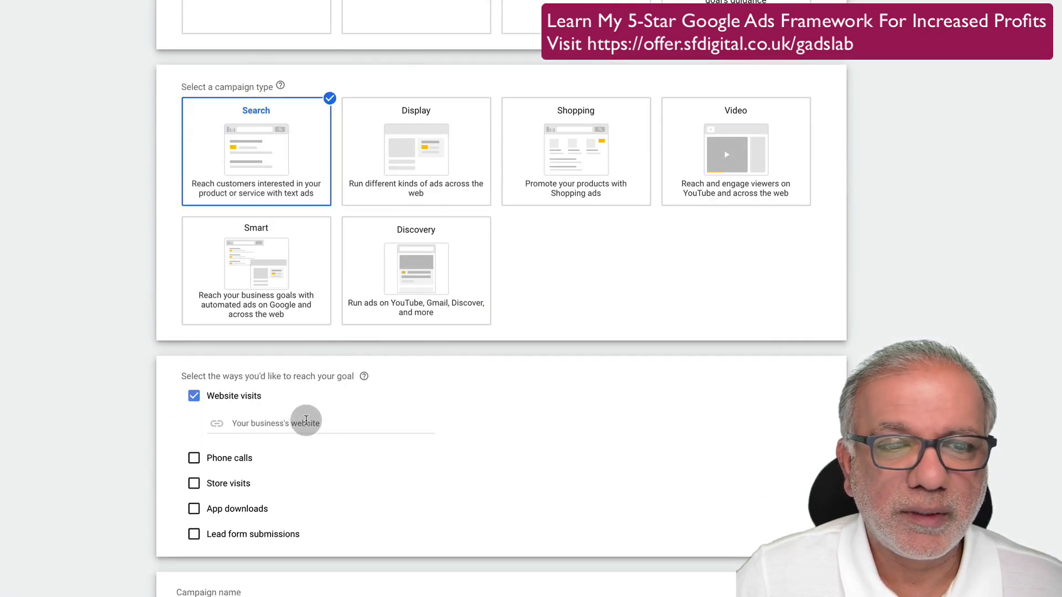
- Name the campaign "Wedding Photography Search Campaign" and continue by starting a new campaign instead of finishing a saved draft
{"action": "scroll", "coordinate": [296, 420], "scroll_direction": "down", "scroll_amount": 1}
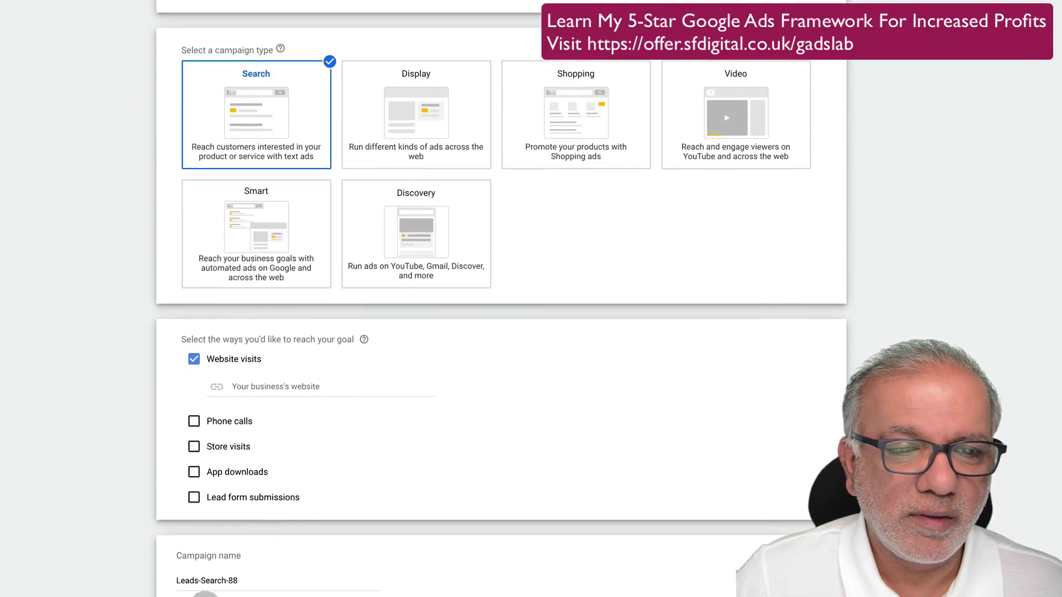
{"action": "triple_click", "coordinate": [216, 580]}
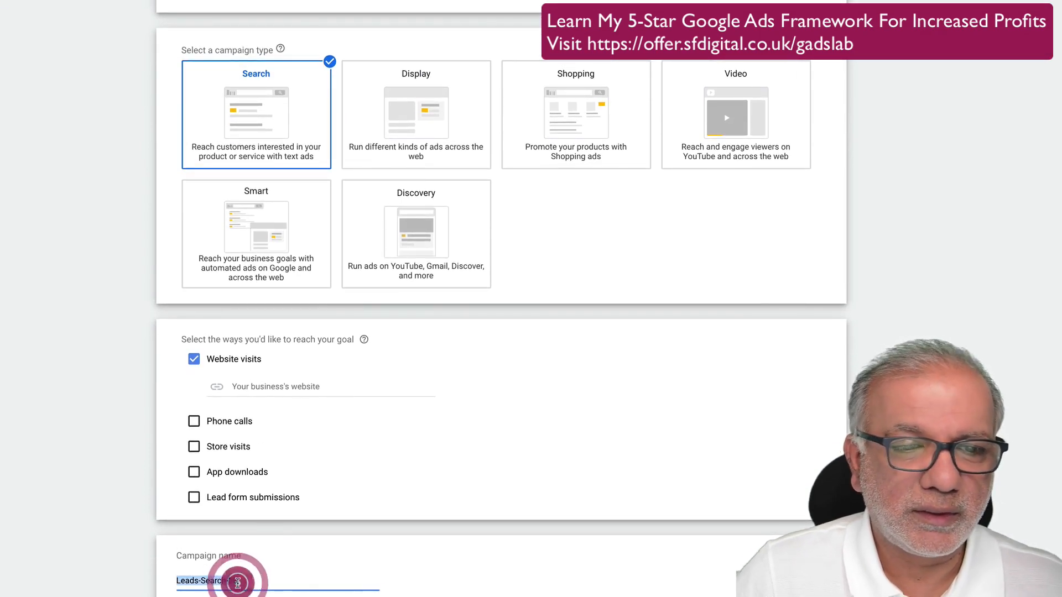
{"action": "type", "text": "Wedding S"}
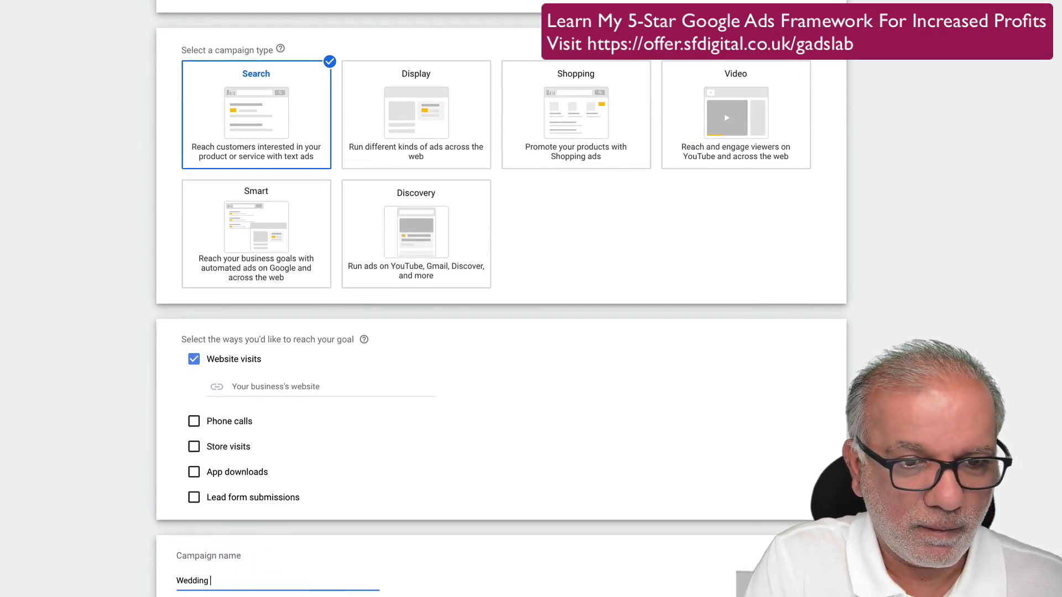
{"action": "type", "text": "earch C"}
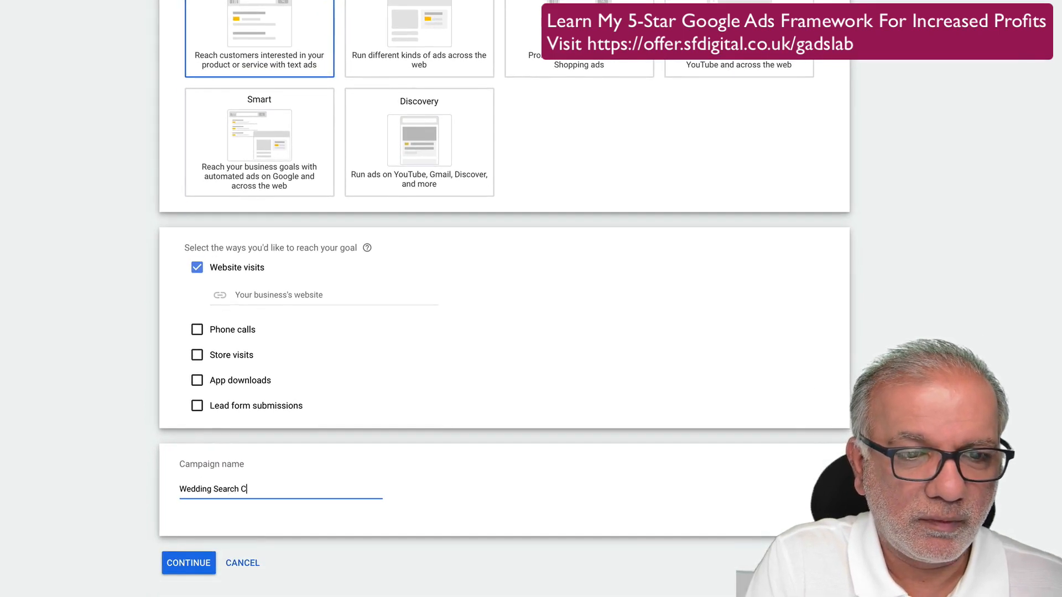
{"action": "type", "text": "ampaign"}
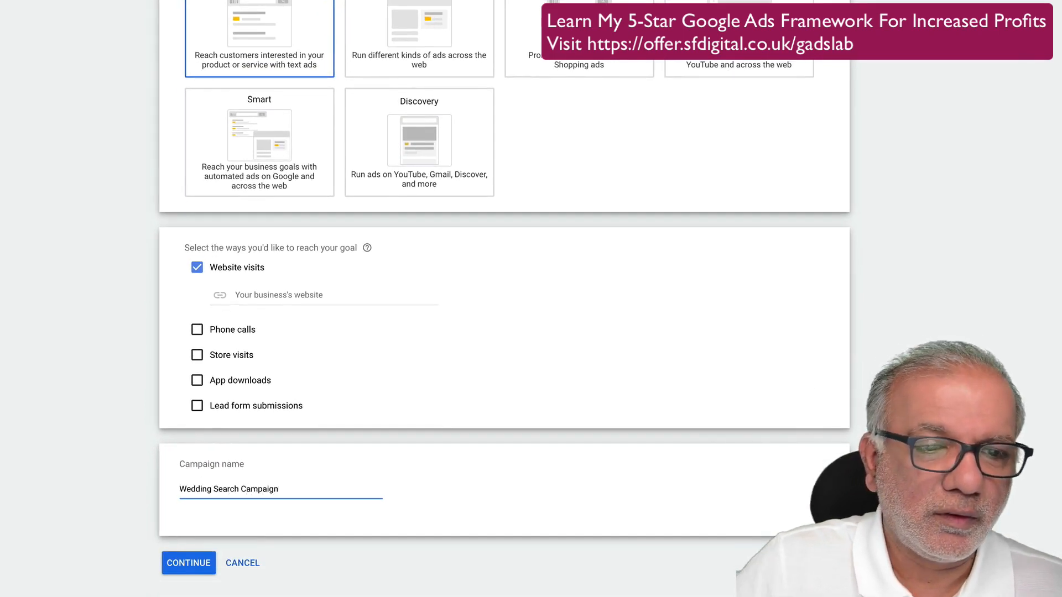
{"action": "left_click", "coordinate": [214, 489]}
{"action": "type", "text": "Photogra"}
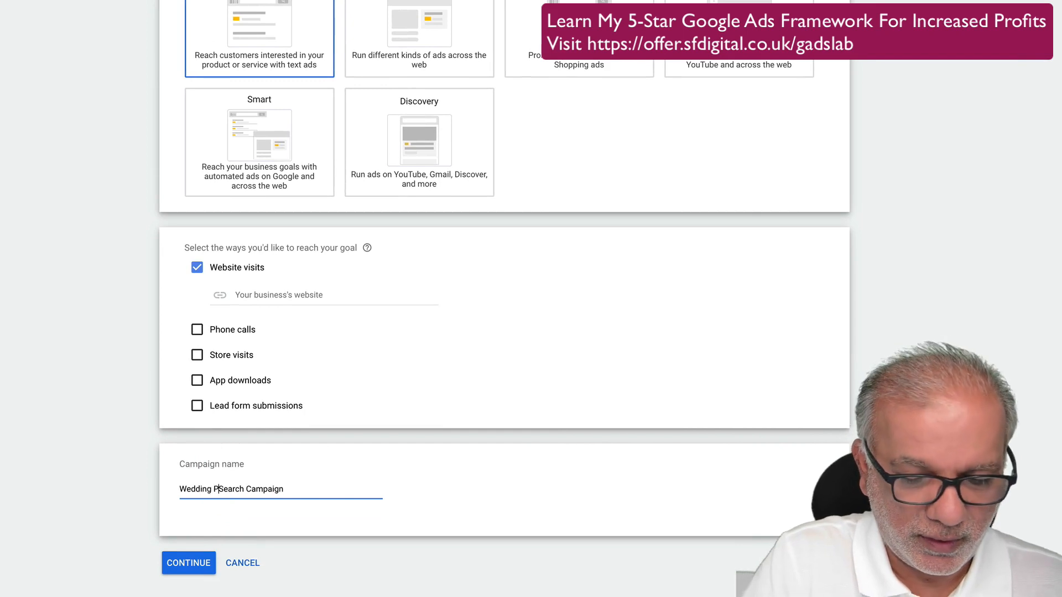
{"action": "type", "text": "phy"}
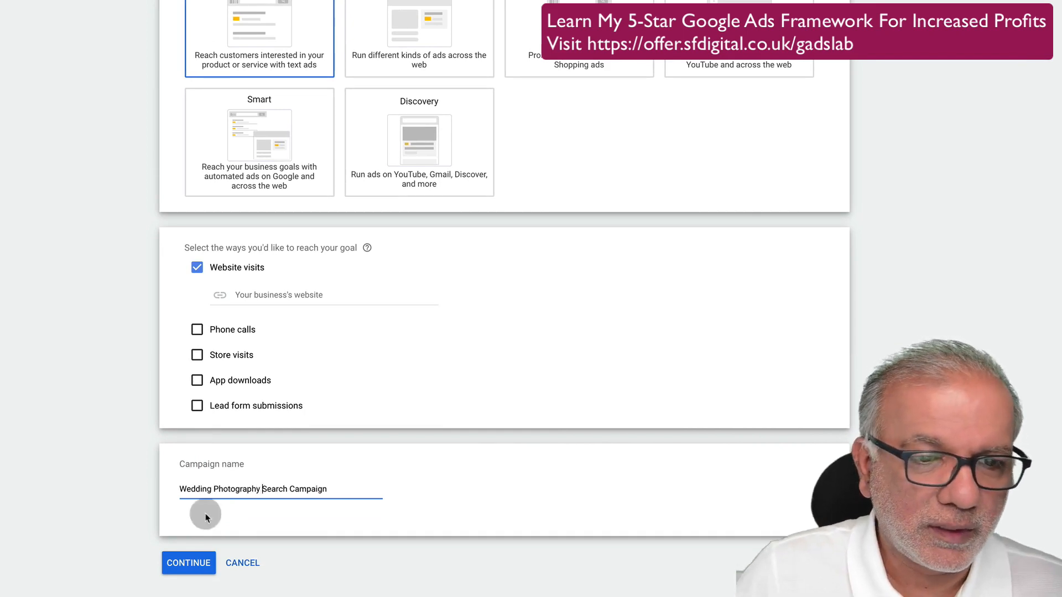
{"action": "left_click", "coordinate": [188, 564]}
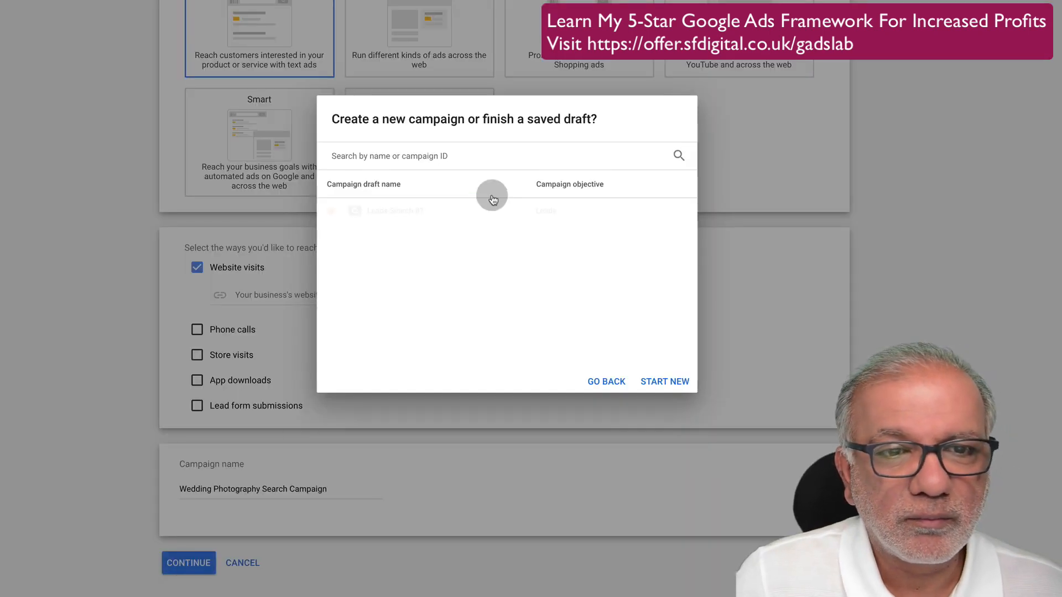
{"action": "left_click", "coordinate": [667, 387]}
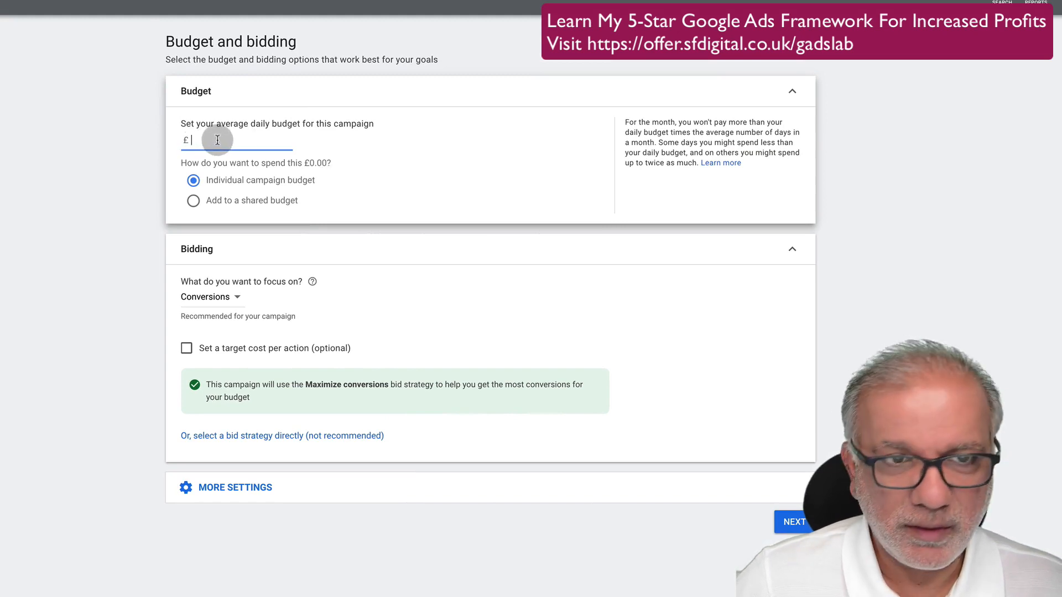
- Set the average daily budget to £1.00 and select Maximize conversions directly as the bid strategy
{"action": "type", "text": "1.00"}
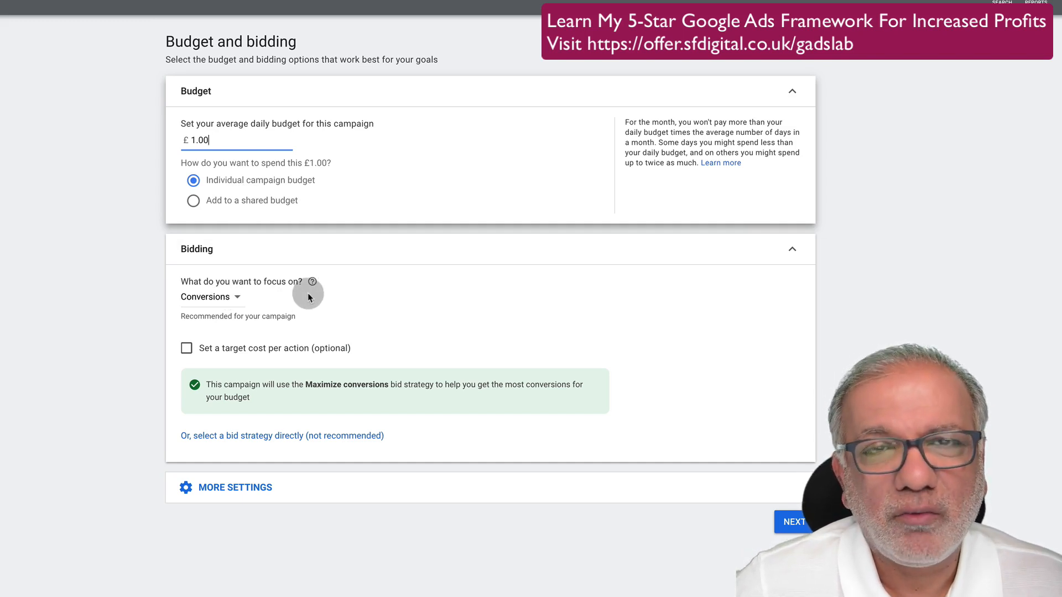
{"action": "left_click", "coordinate": [267, 437]}
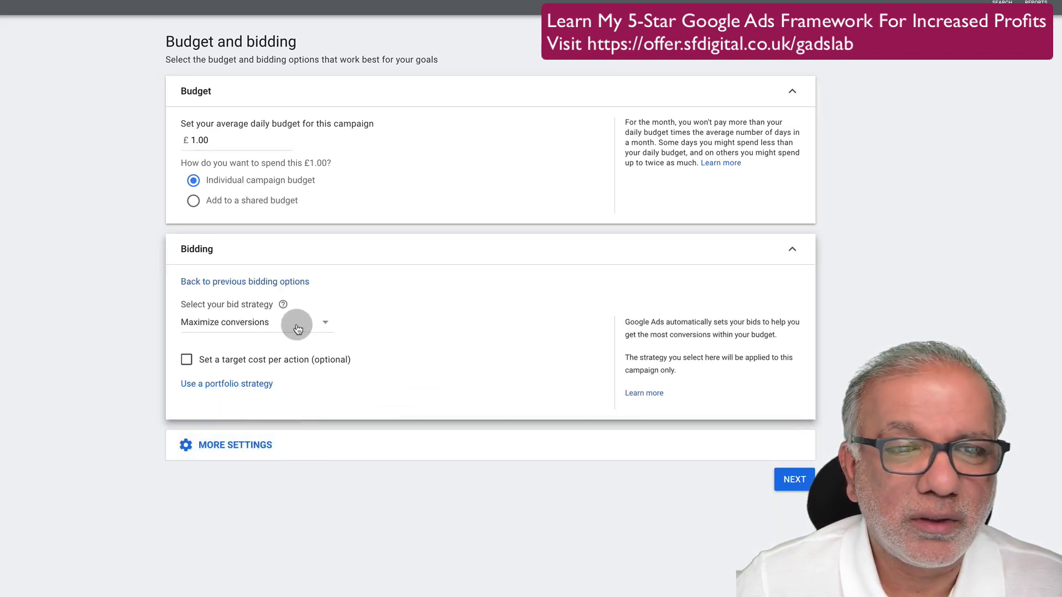
{"action": "left_click", "coordinate": [249, 324]}
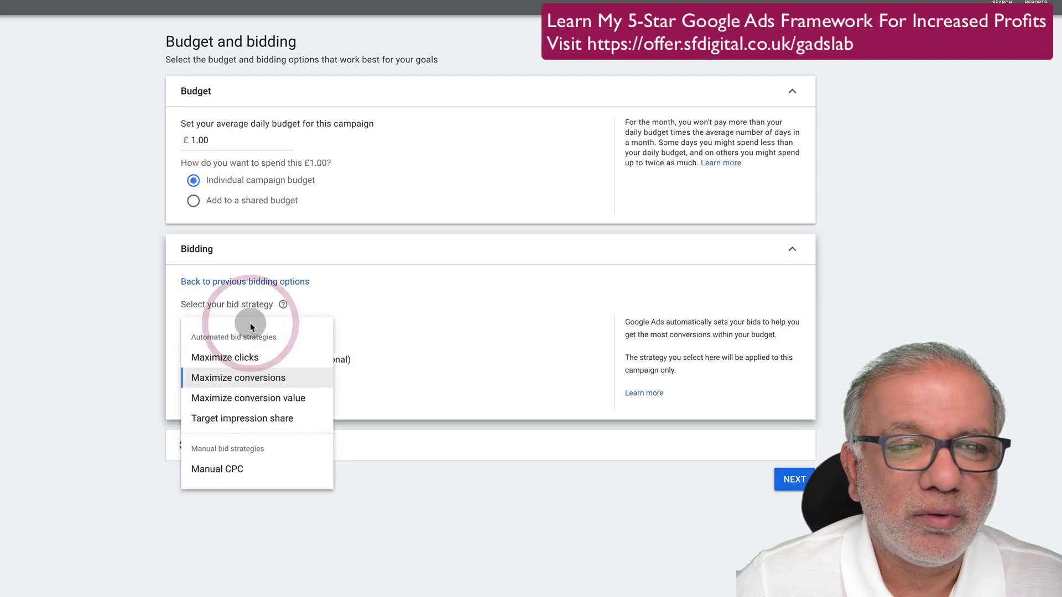
{"action": "left_click", "coordinate": [246, 379]}
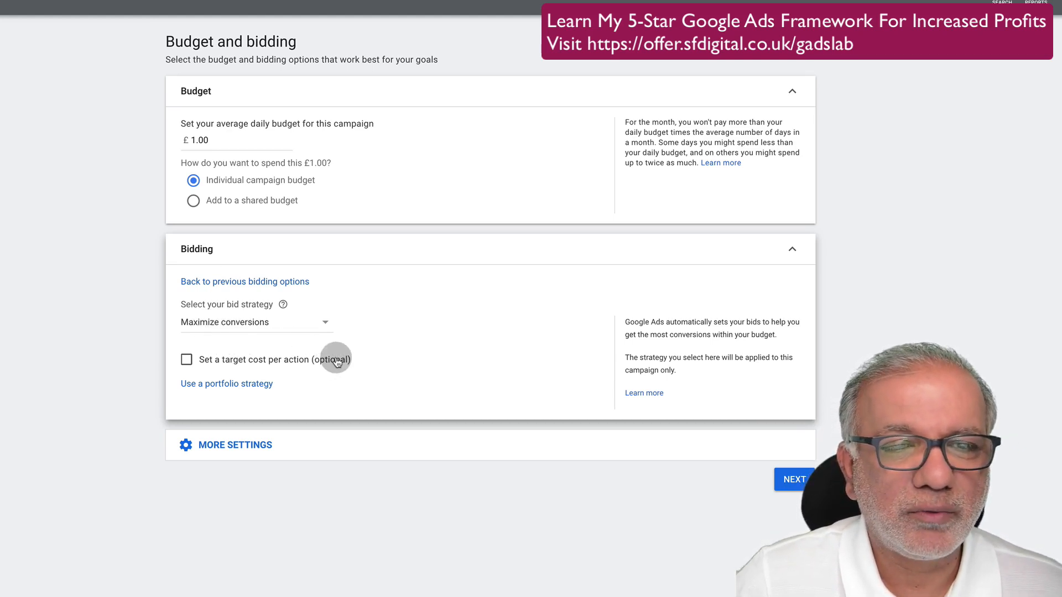
- Show the additional budget and bidding settings, review the available bid strategies, and continue to the campaign settings
{"action": "left_click", "coordinate": [241, 450]}
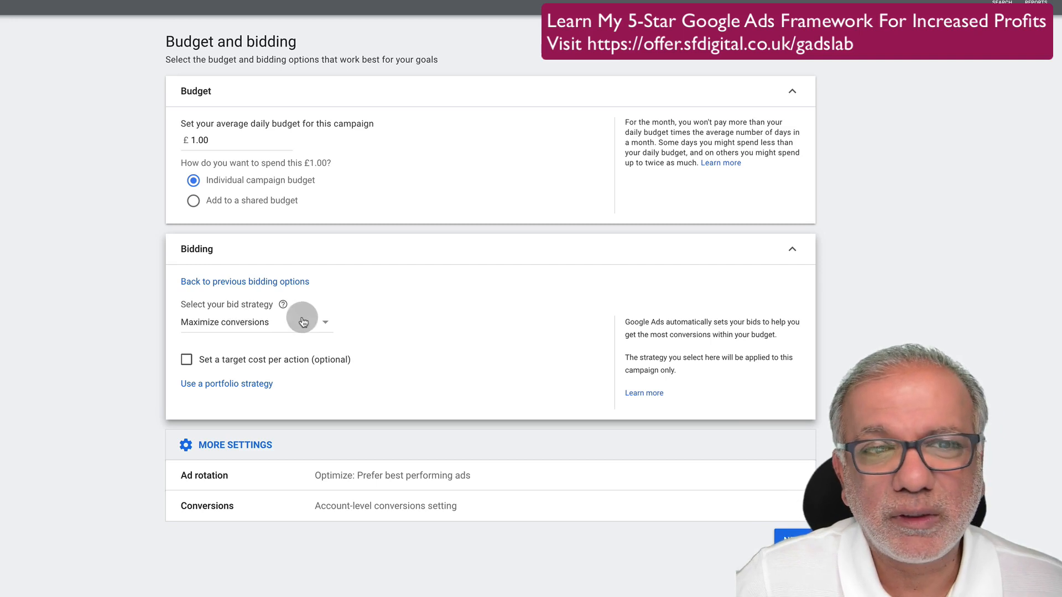
{"action": "left_click", "coordinate": [243, 322]}
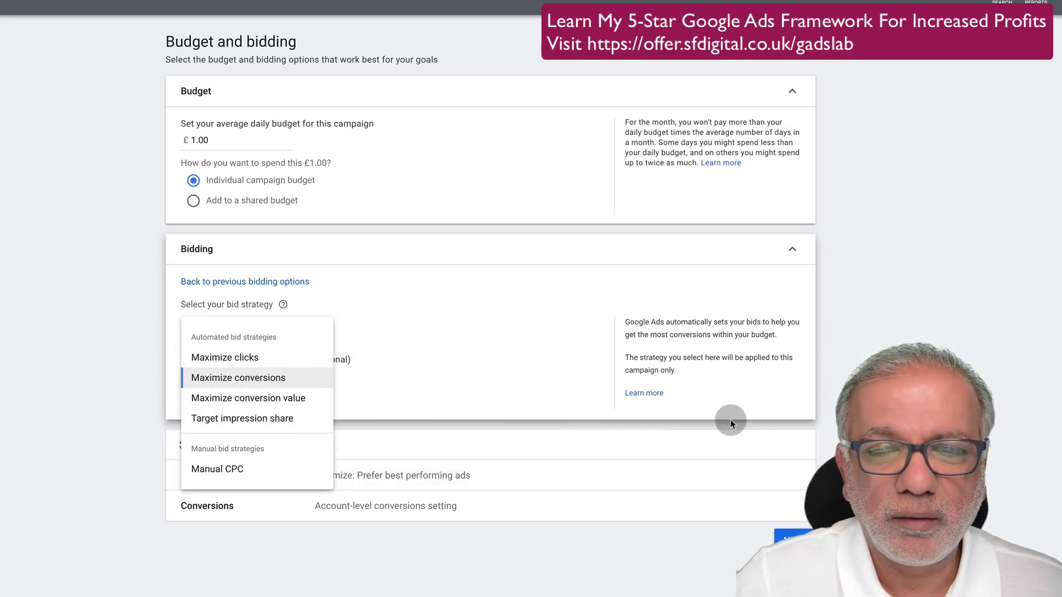
{"action": "left_click", "coordinate": [891, 431]}
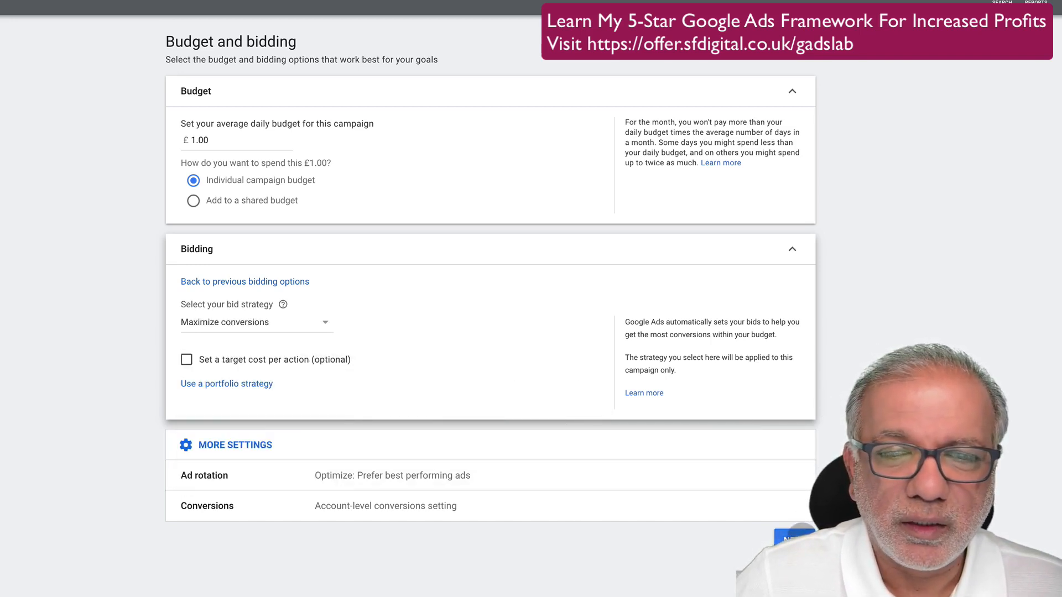
{"action": "left_click", "coordinate": [796, 537]}
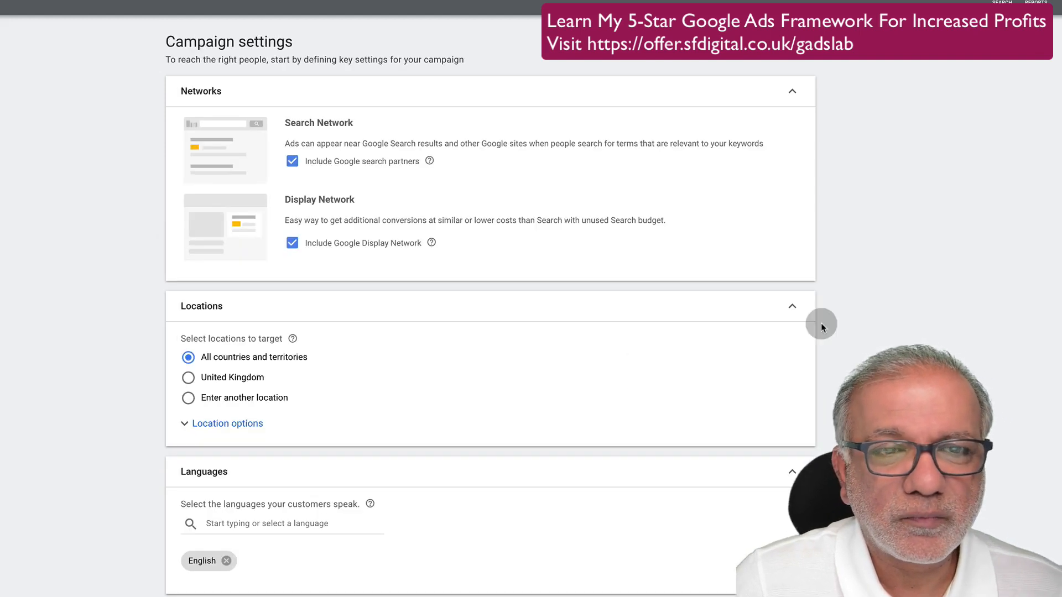
- Exclude the Google Display Network from the campaign's networks and include Google search partners
{"action": "left_click", "coordinate": [291, 243]}
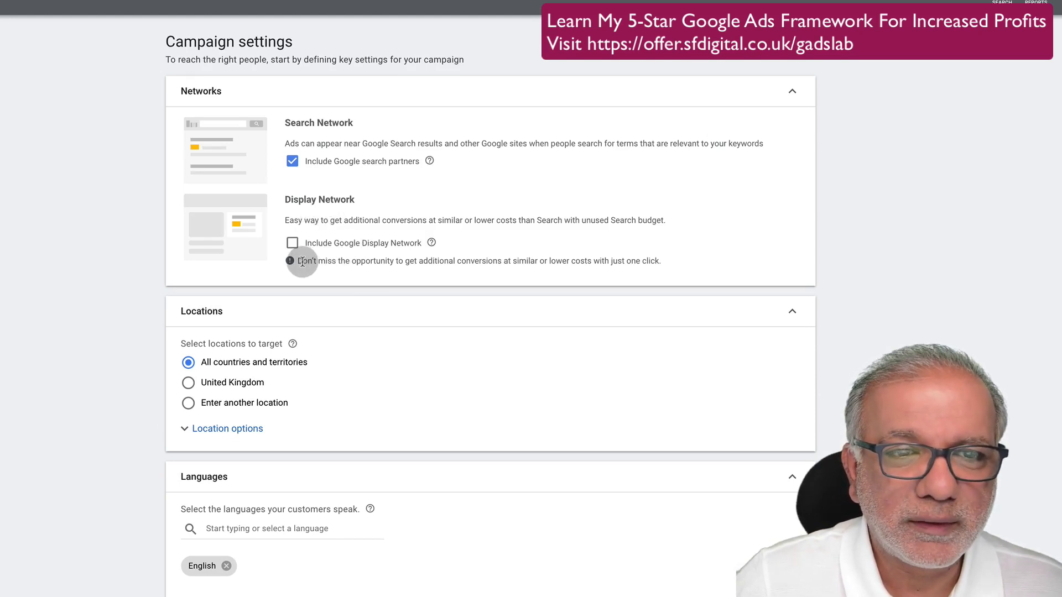
{"action": "left_click_drag", "start_coordinate": [303, 262], "coordinate": [629, 260]}
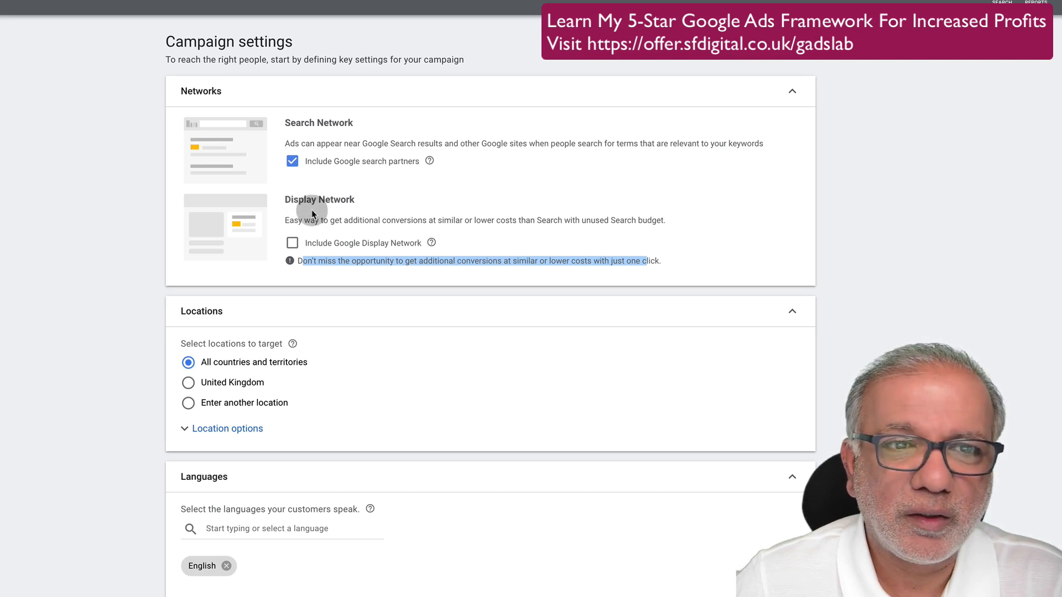
{"action": "left_click", "coordinate": [292, 162]}
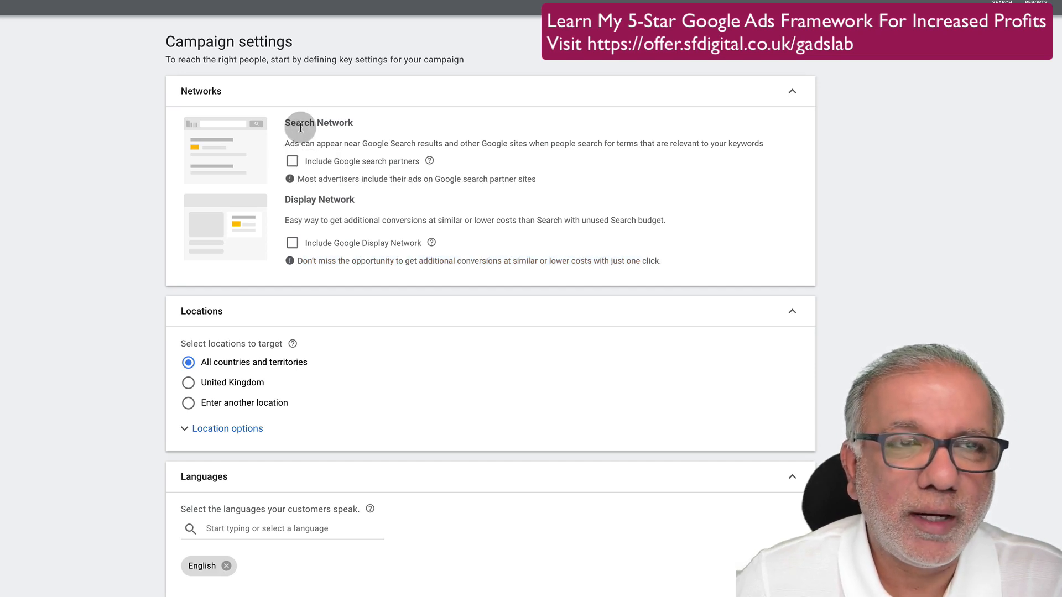
{"action": "left_click", "coordinate": [292, 162]}
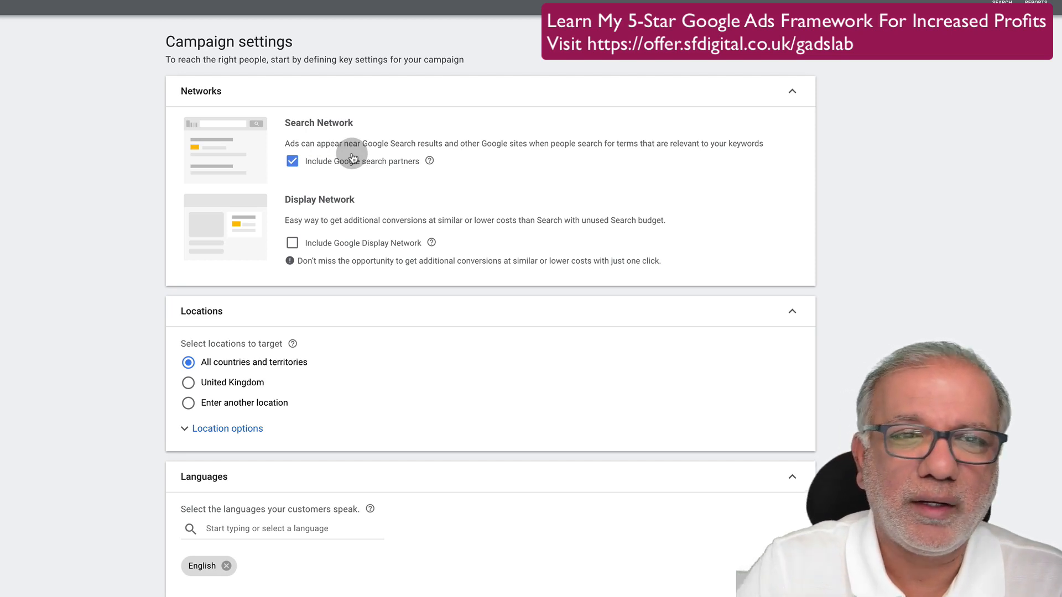
{"action": "left_click", "coordinate": [293, 161]}
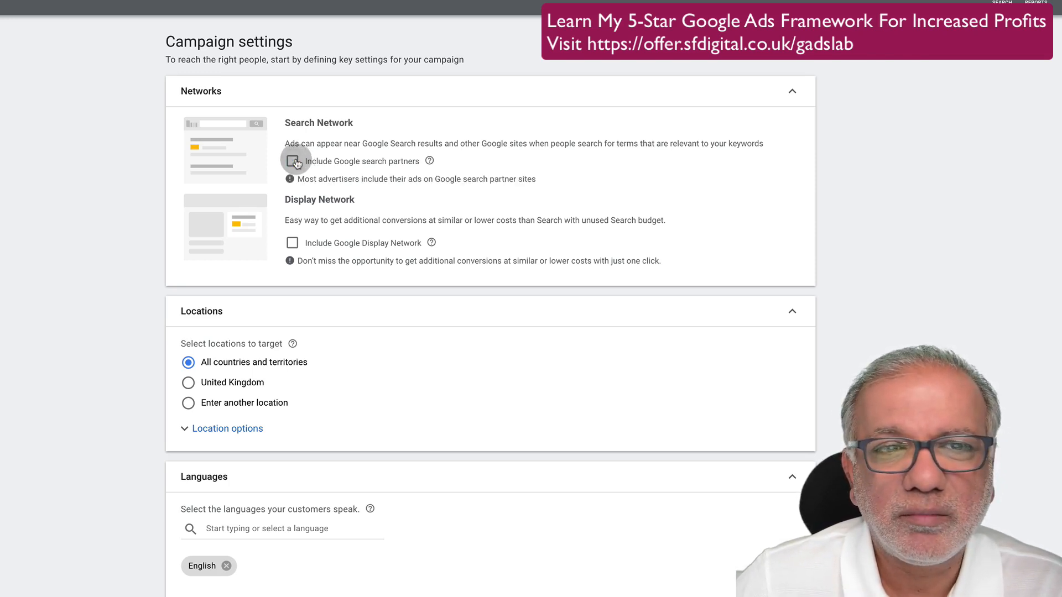
{"action": "left_click", "coordinate": [293, 162]}
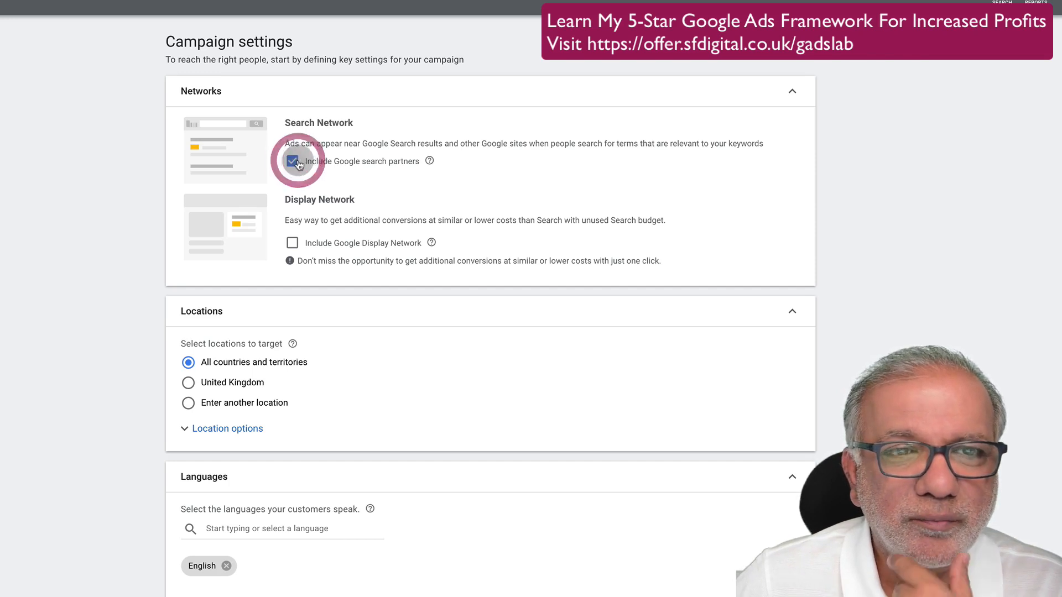
- Expand the location options and set the location targeting to a custom location instead of a whole country
{"action": "left_click", "coordinate": [224, 382]}
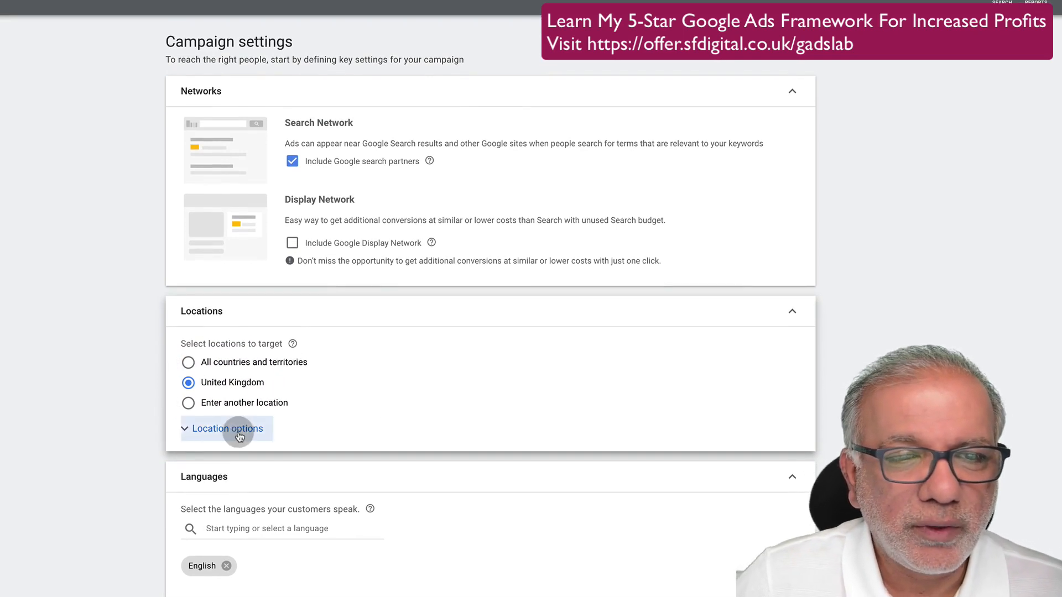
{"action": "left_click", "coordinate": [219, 435]}
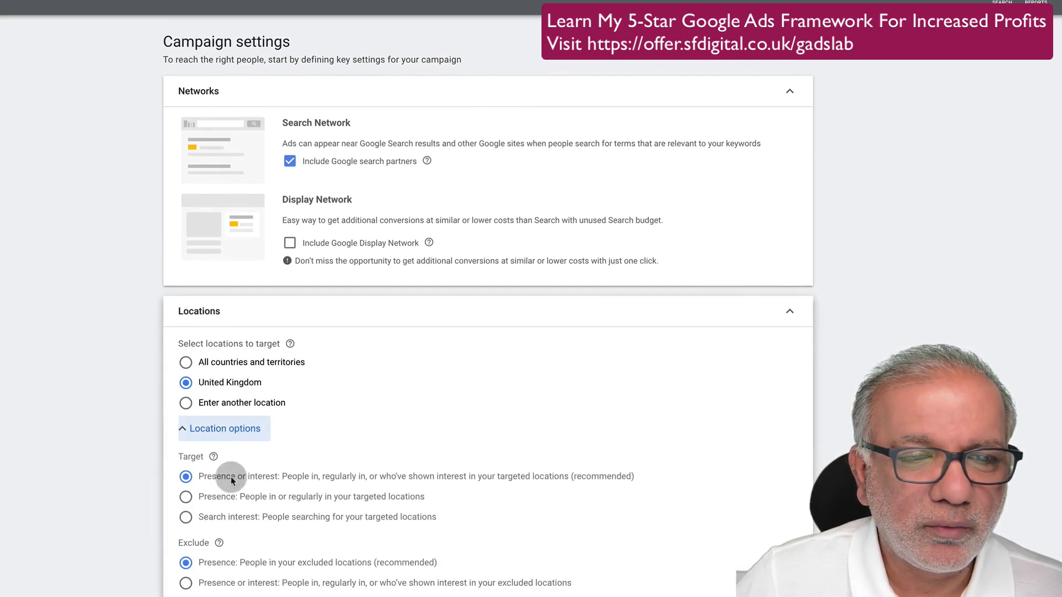
{"action": "left_click", "coordinate": [236, 407]}
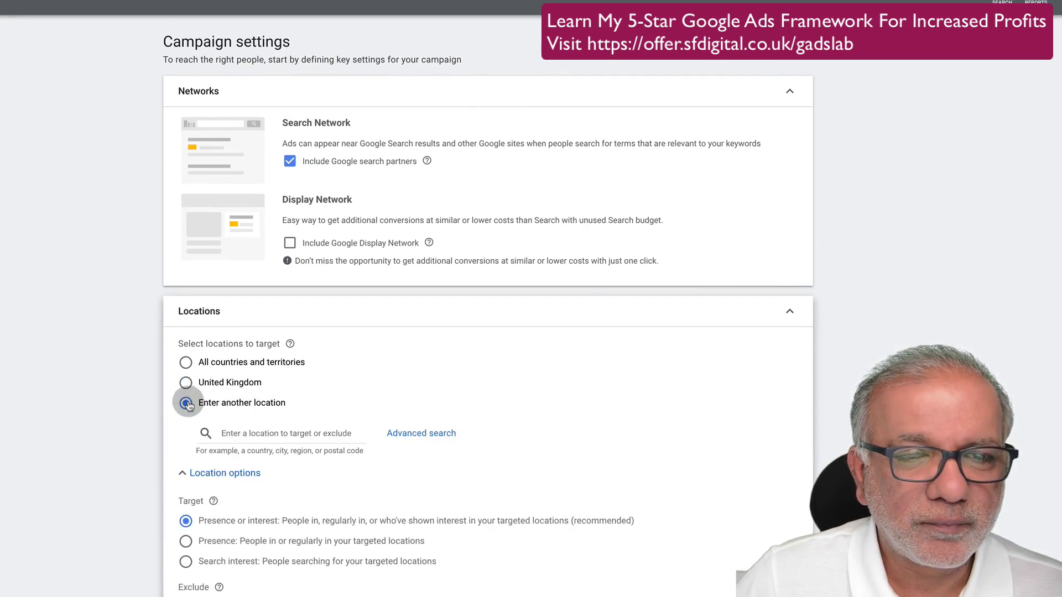
- Target a 20 mi radius around Leighton Buzzard through the advanced location search and save it
{"action": "left_click", "coordinate": [423, 434]}
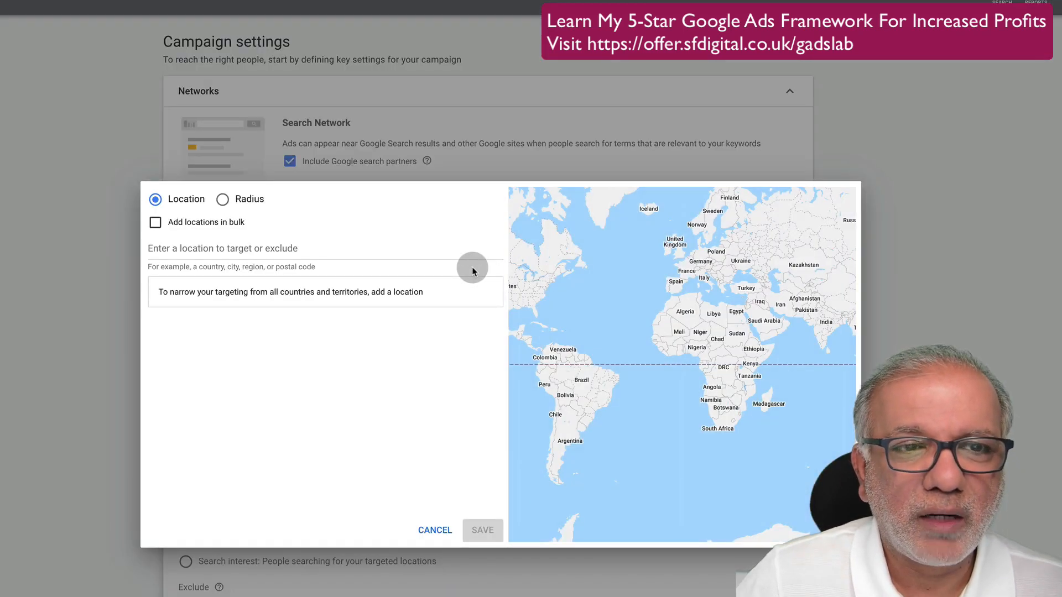
{"action": "left_click", "coordinate": [224, 202]}
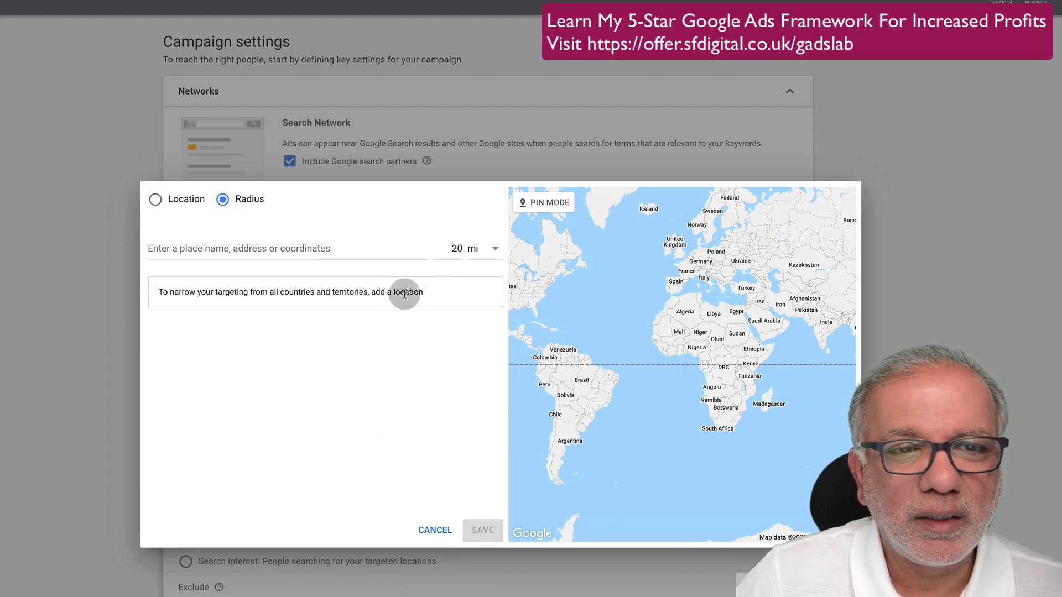
{"action": "left_click", "coordinate": [232, 250]}
{"action": "type", "text": "leig"}
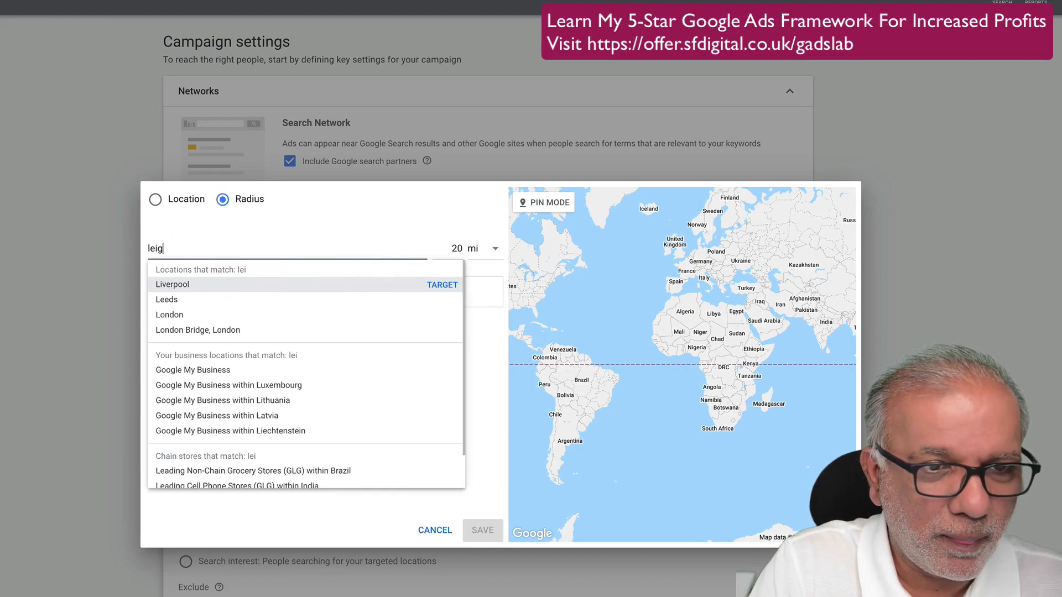
{"action": "type", "text": "ht"}
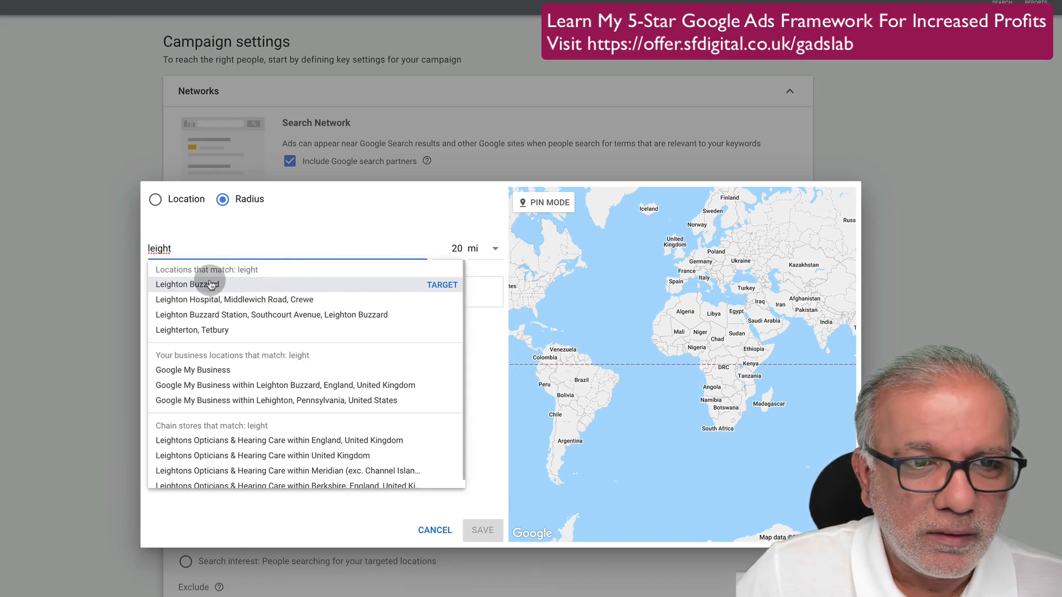
{"action": "left_click", "coordinate": [443, 284]}
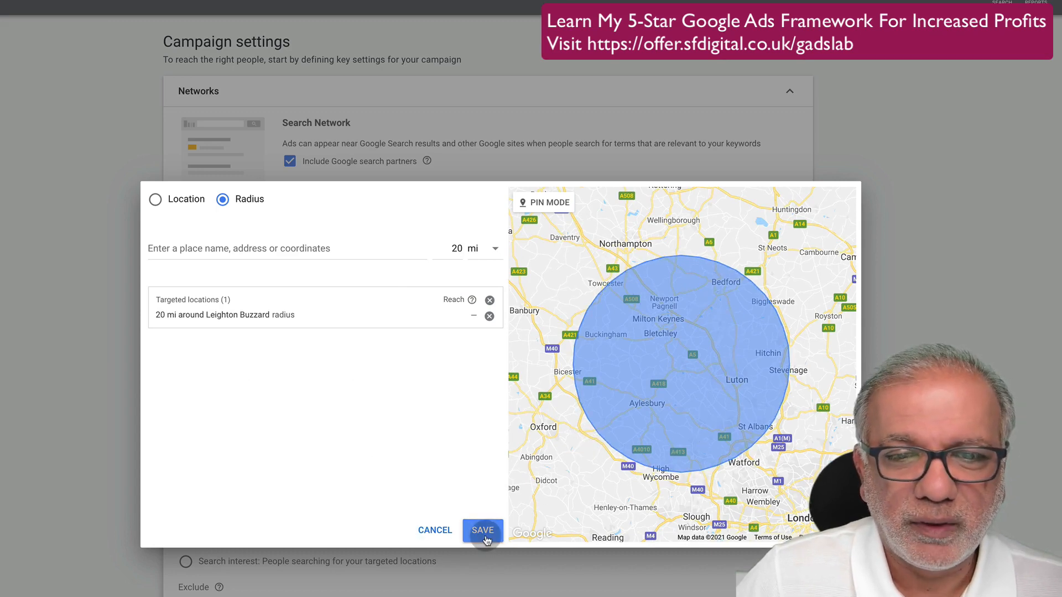
{"action": "left_click", "coordinate": [482, 531]}
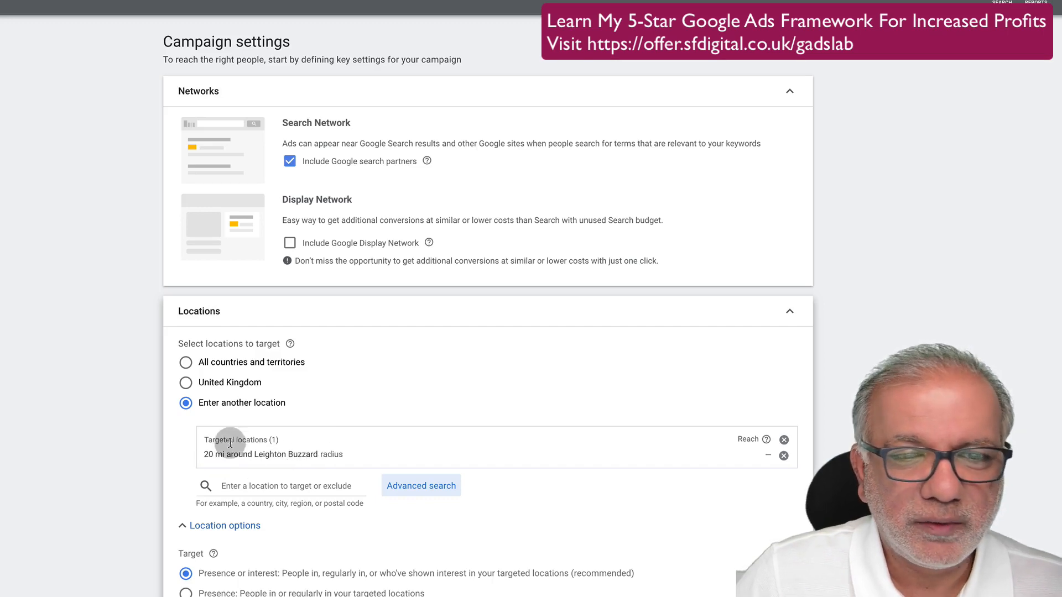
- Set the location target option to Presence: people in or regularly in the targeted locations
{"action": "scroll", "coordinate": [306, 443], "scroll_direction": "down", "scroll_amount": 2}
{"action": "scroll", "coordinate": [306, 443], "scroll_direction": "down", "scroll_amount": 2}
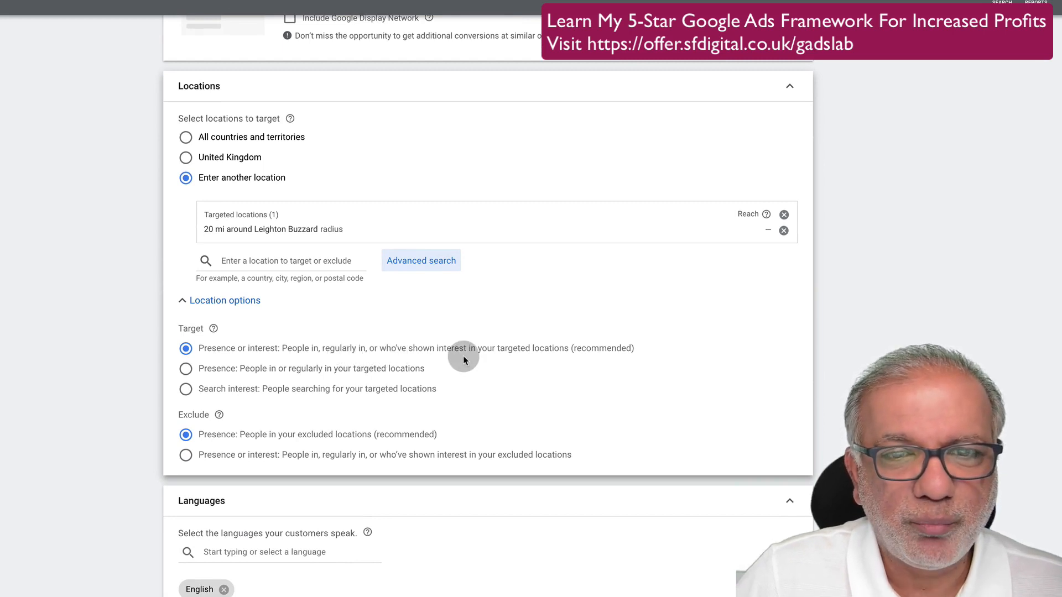
{"action": "left_click", "coordinate": [303, 374]}
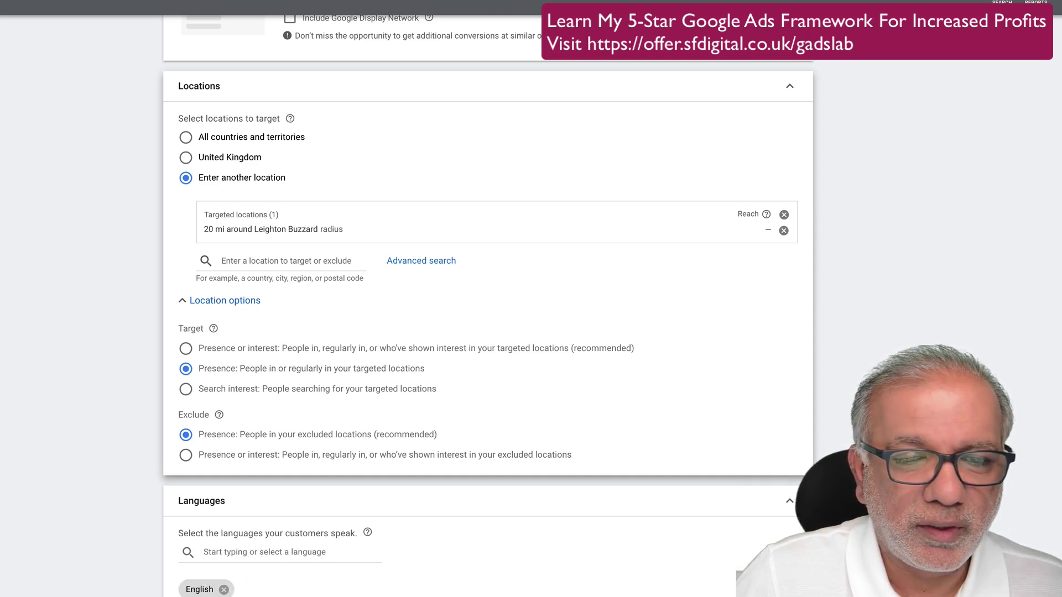
- Review the language setting and the ad schedule's day choices, keep all days, and continue to the keywords and ads
{"action": "scroll", "coordinate": [284, 594], "scroll_direction": "down", "scroll_amount": 2}
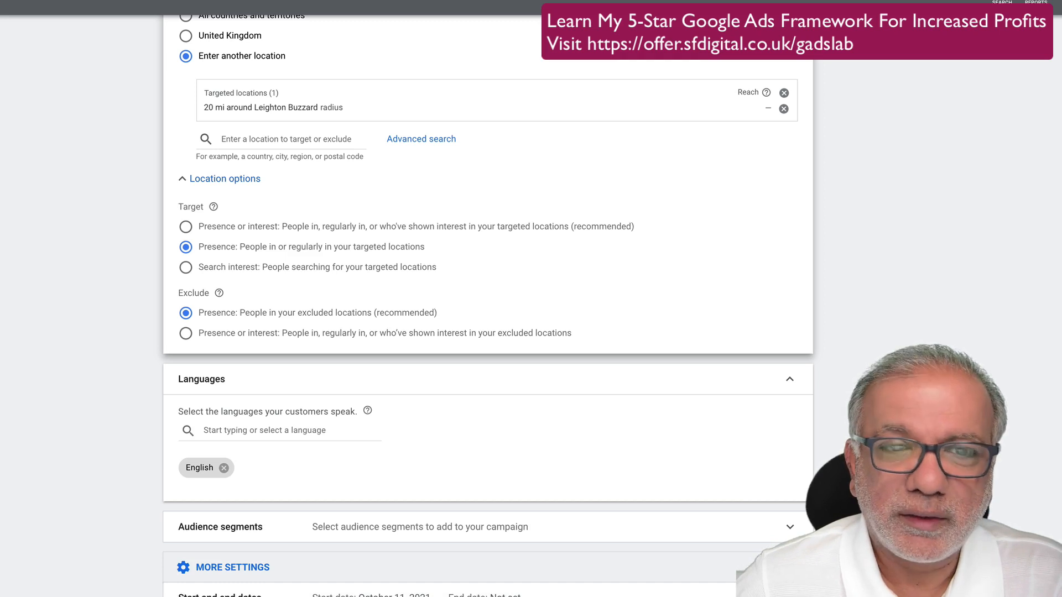
{"action": "scroll", "coordinate": [487, 299], "scroll_direction": "up", "scroll_amount": 2}
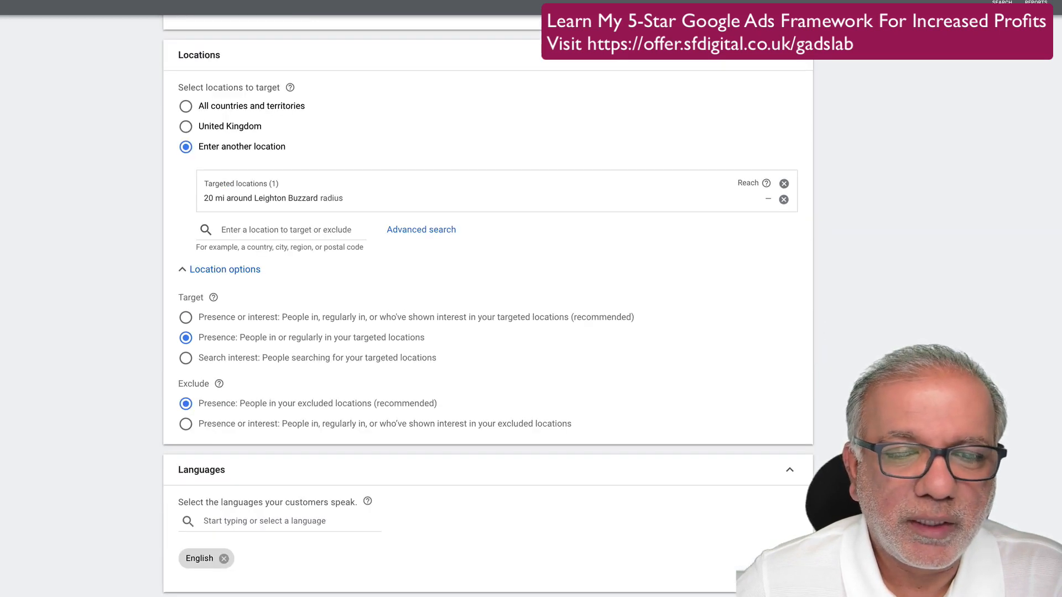
{"action": "scroll", "coordinate": [487, 299], "scroll_direction": "down", "scroll_amount": 2}
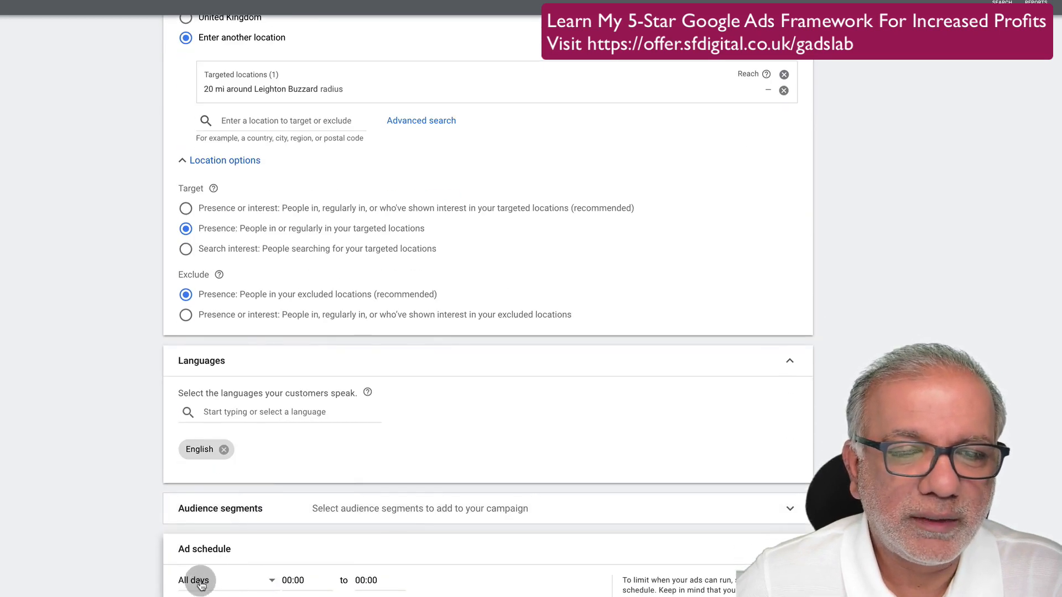
{"action": "left_click", "coordinate": [260, 581]}
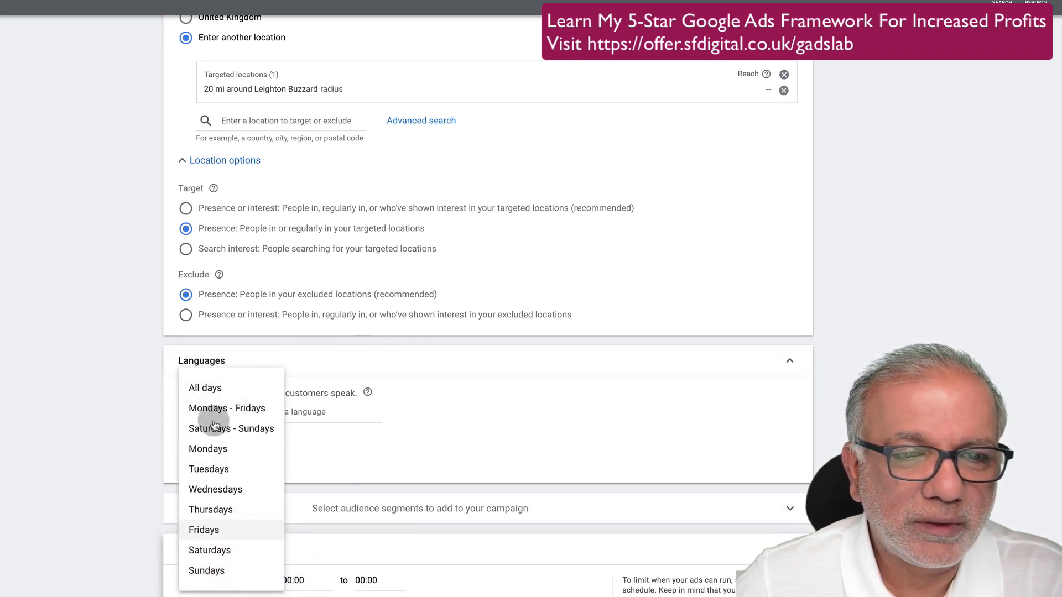
{"action": "left_click", "coordinate": [135, 481]}
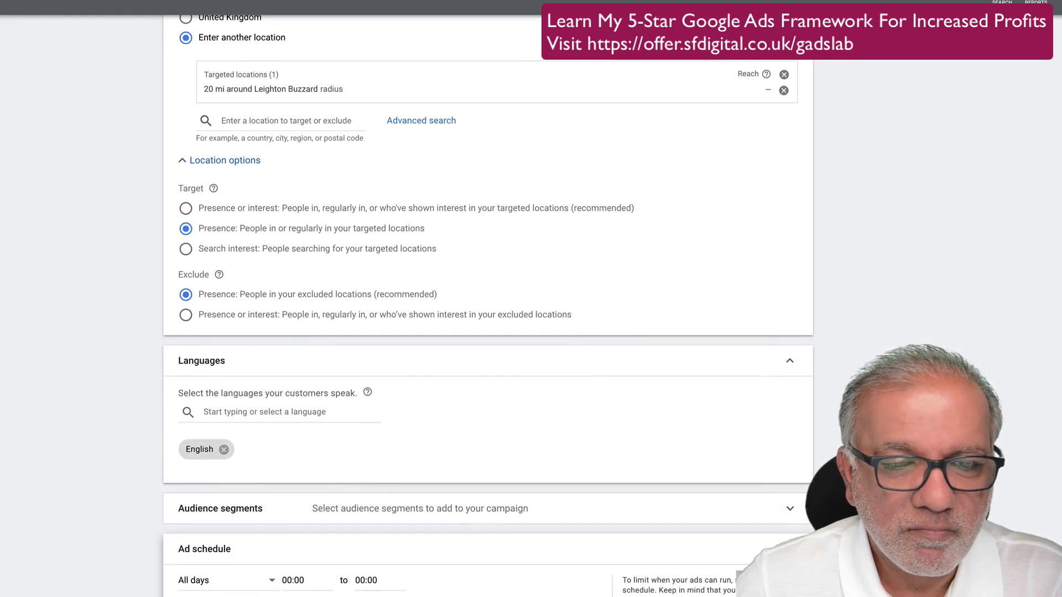
{"action": "scroll", "coordinate": [487, 304], "scroll_direction": "down", "scroll_amount": 2}
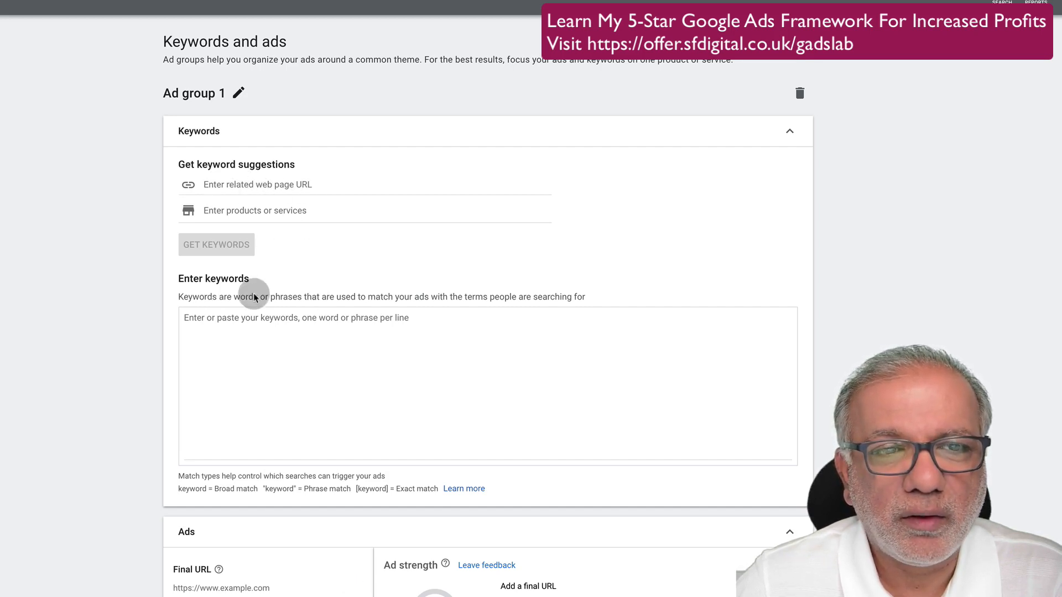
- Get keyword suggestions for the service "wedding photography" in Ad group 1
{"action": "left_click", "coordinate": [254, 212]}
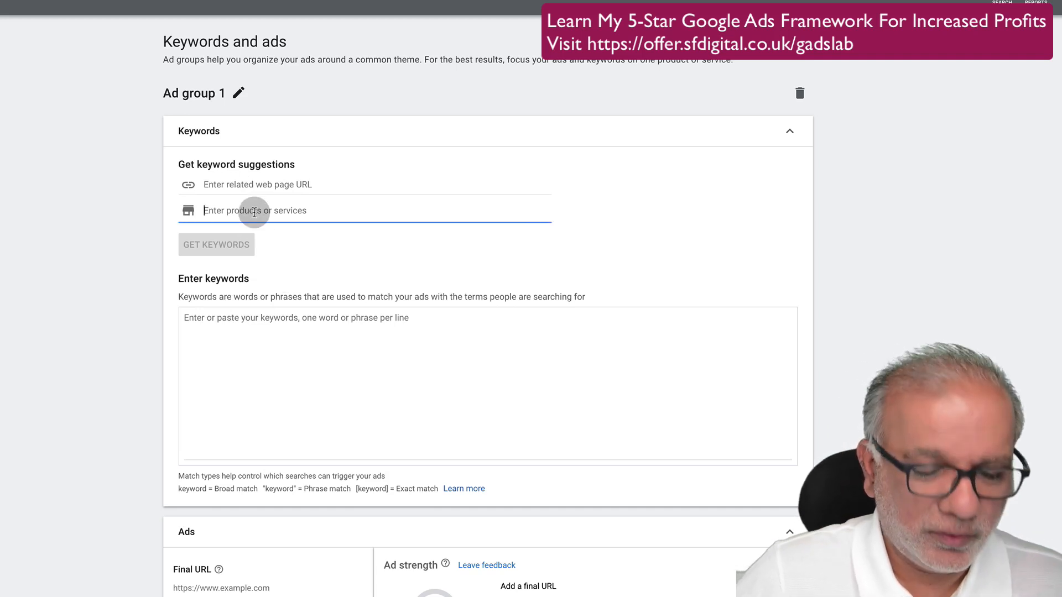
{"action": "type", "text": "wedding photography"}
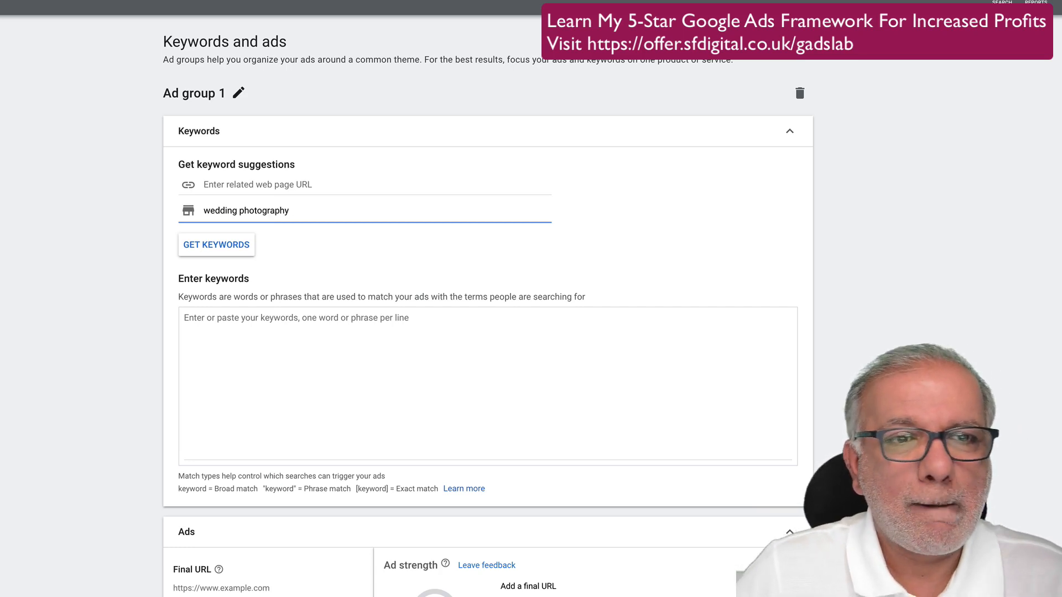
{"action": "left_click", "coordinate": [223, 245]}
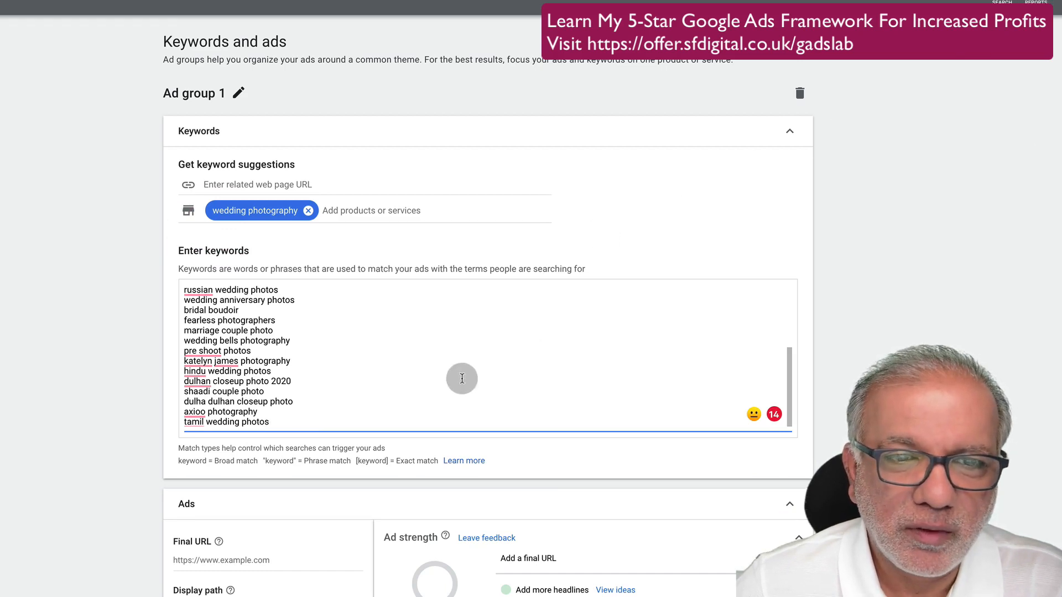
- Delete the first three suggested keywords, plus "pre wedding shoot price", "post wedding photoshoot" and "pre wedding photos", with the blank line left behind
{"action": "scroll", "coordinate": [461, 378], "scroll_direction": "up", "scroll_amount": 5}
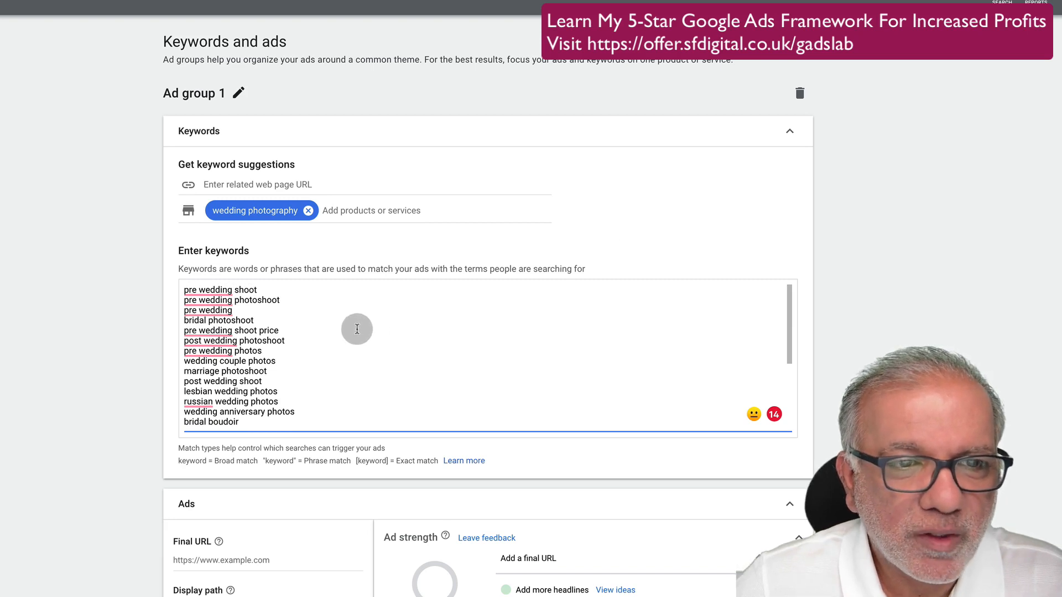
{"action": "left_click", "coordinate": [246, 311]}
{"action": "left_click_drag", "start_coordinate": [246, 311], "coordinate": [166, 286]}
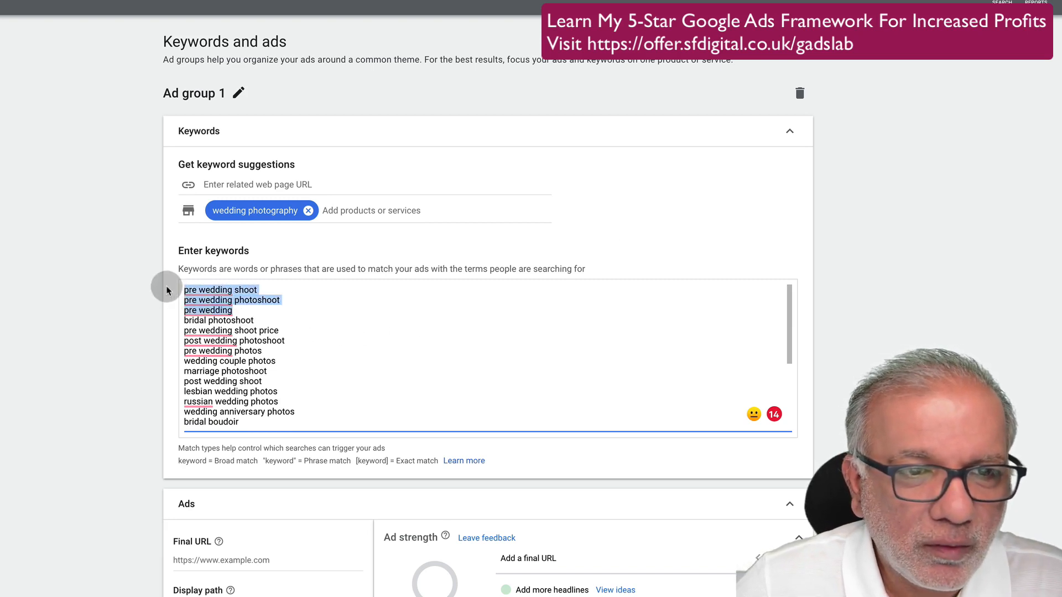
{"action": "key", "text": "BackSpace"}
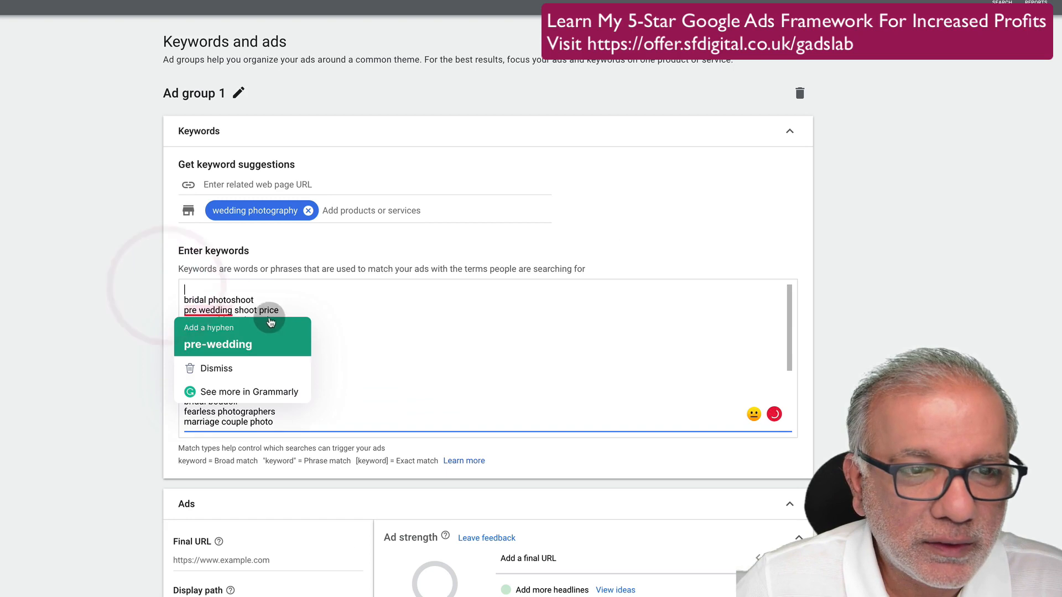
{"action": "left_click", "coordinate": [389, 330]}
{"action": "left_click_drag", "start_coordinate": [292, 330], "coordinate": [178, 310]}
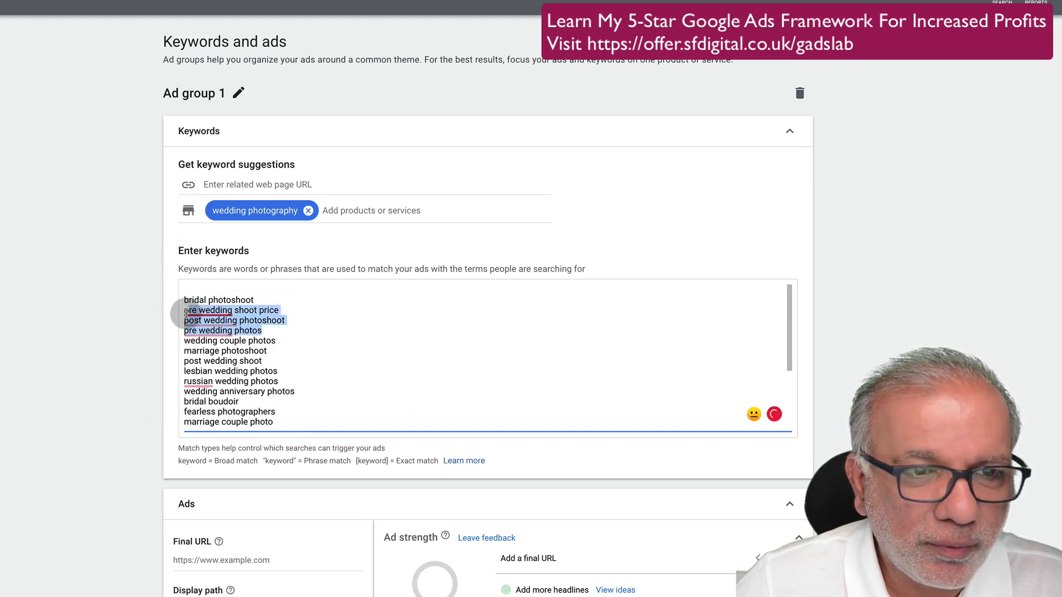
{"action": "key", "text": "BackSpace"}
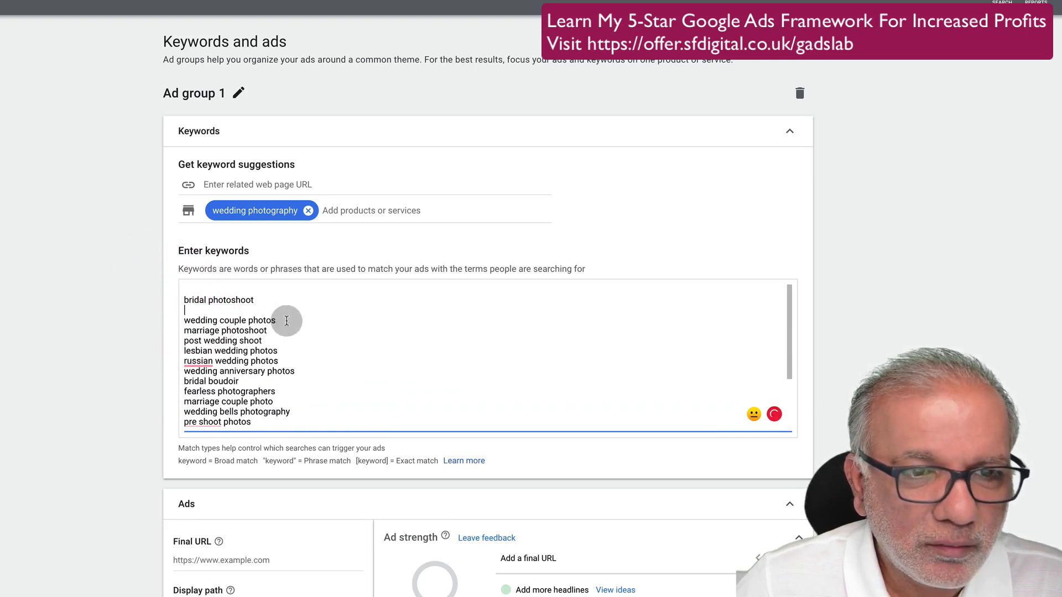
{"action": "key", "text": "BackSpace"}
- Remove the irrelevant keywords "russian wedding photos", "bridal boudoir", "lesbian wedding photos" and "hindu wedding photos" from the list
{"action": "left_click_drag", "start_coordinate": [290, 350], "coordinate": [184, 350]}
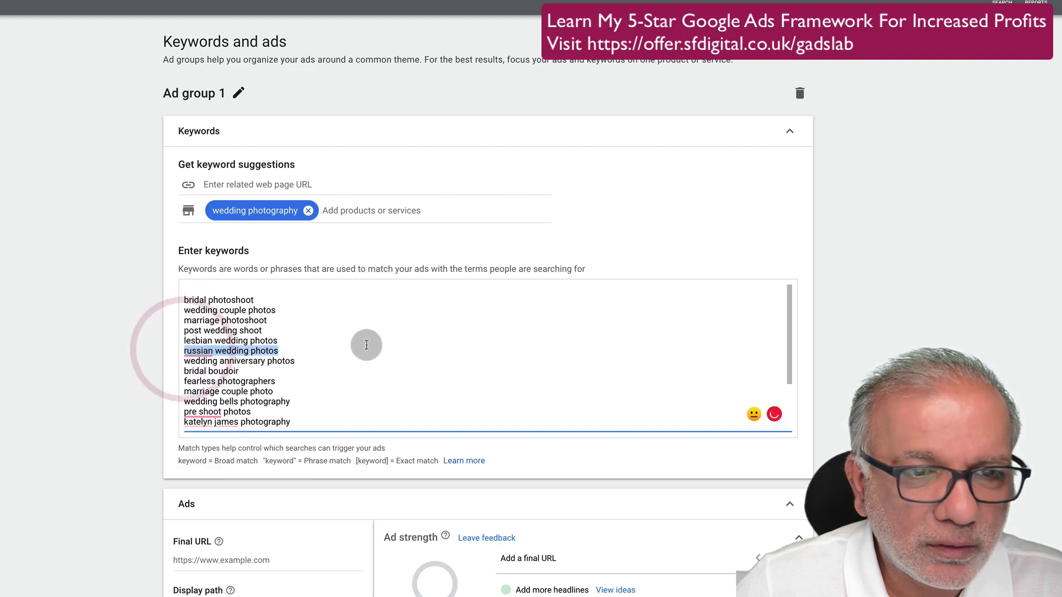
{"action": "key", "text": "BackSpace"}
{"action": "key", "text": "BackSpace"}
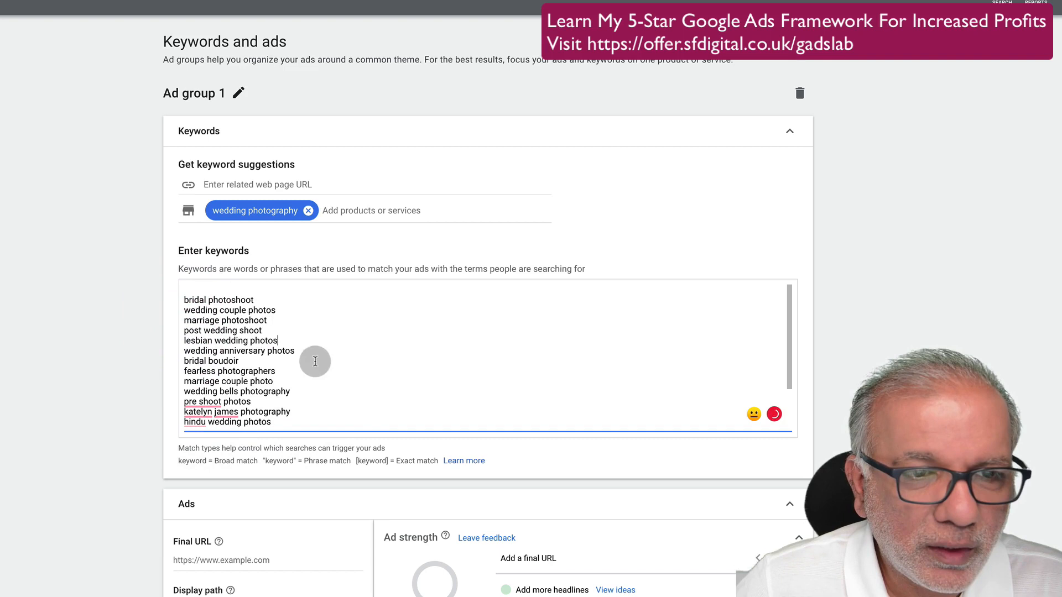
{"action": "triple_click", "coordinate": [254, 361]}
{"action": "key", "text": "BackSpace"}
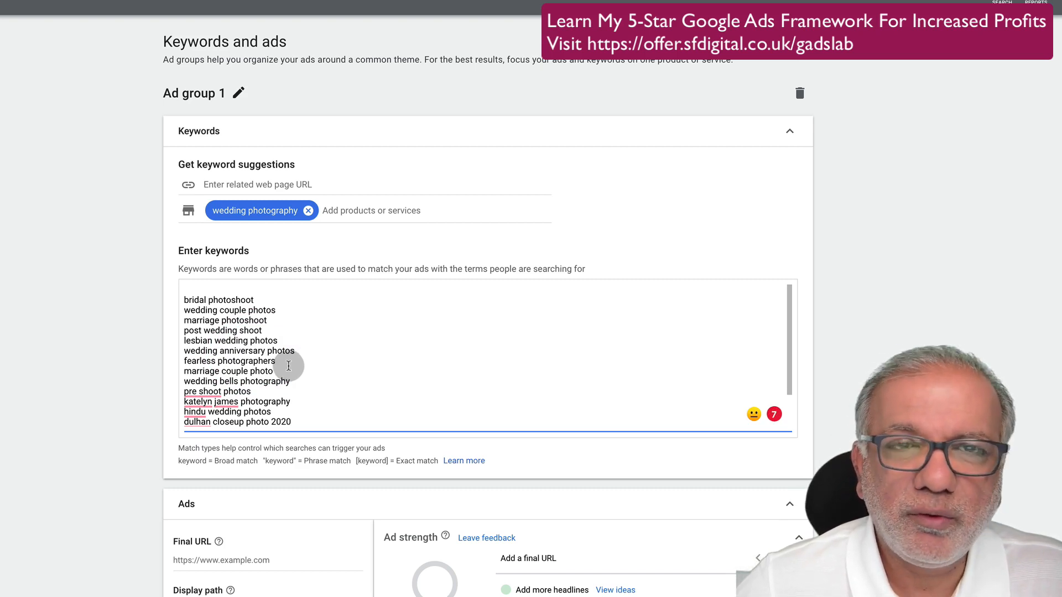
{"action": "triple_click", "coordinate": [275, 341]}
{"action": "key", "text": "BackSpace"}
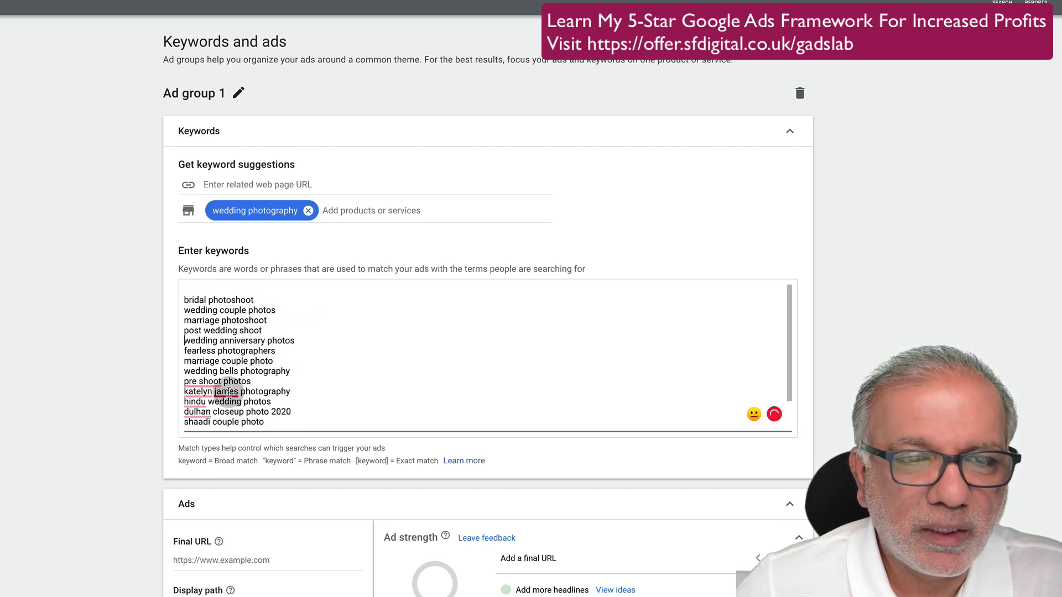
{"action": "triple_click", "coordinate": [276, 403]}
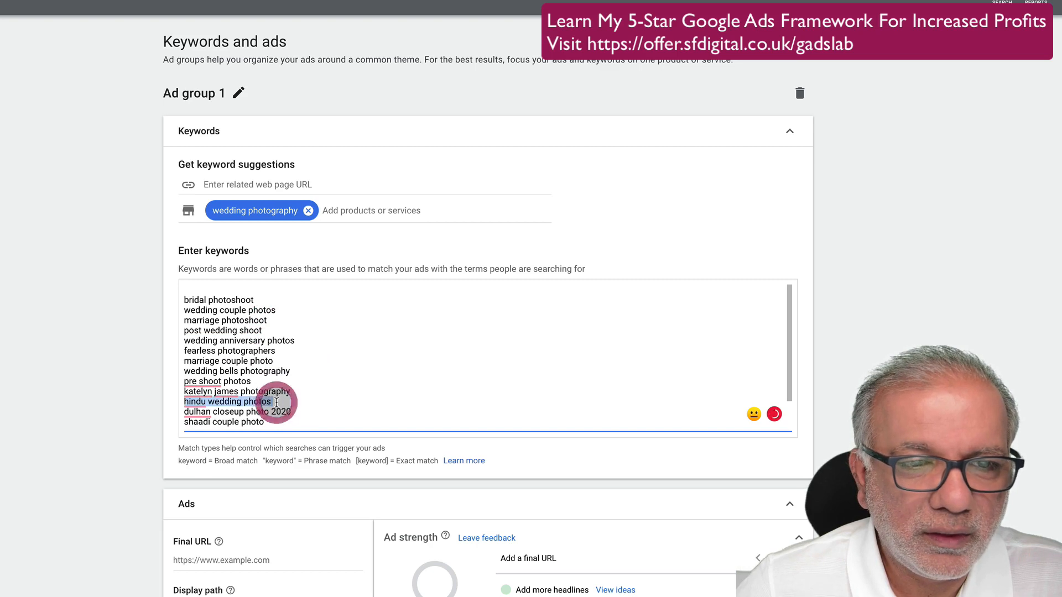
{"action": "key", "text": "BackSpace"}
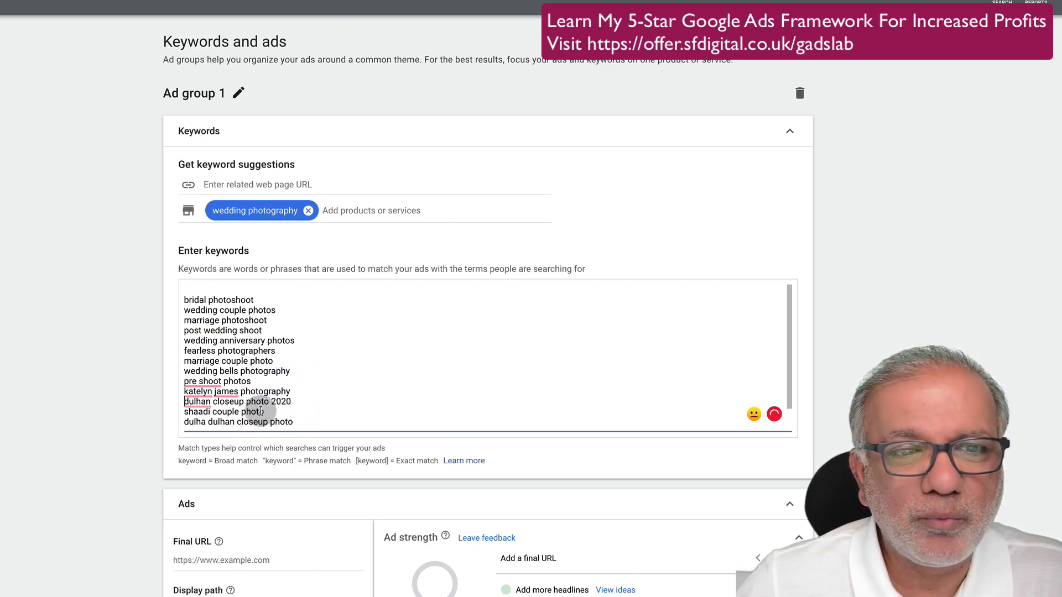
- Replace the entire list of suggested keywords with the single phrase-match keyword "wedding photography" in quotation marks
{"action": "scroll", "coordinate": [260, 411], "scroll_direction": "down", "scroll_amount": 1}
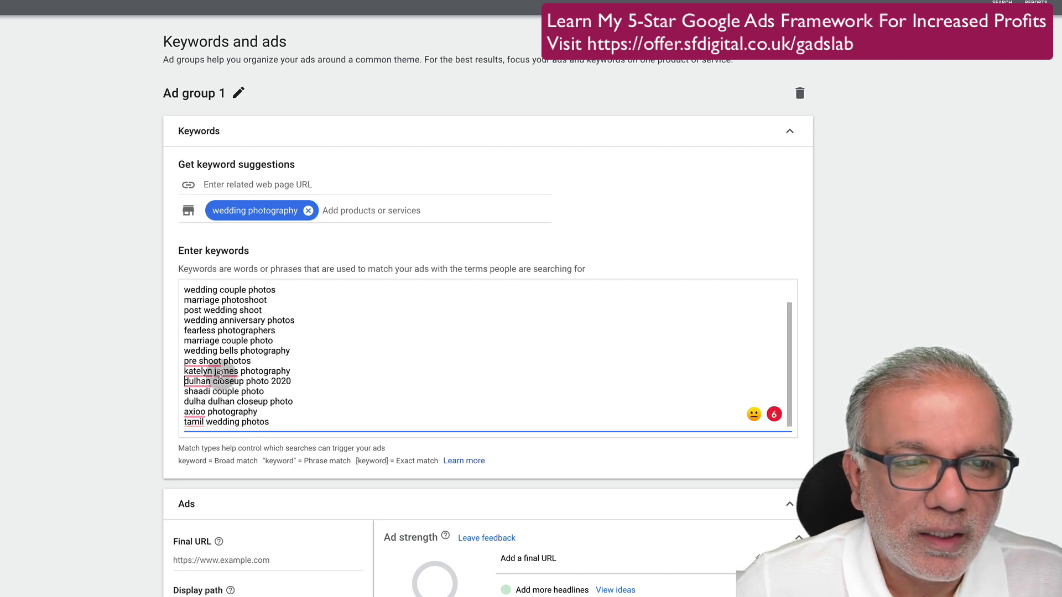
{"action": "mouse_move", "coordinate": [218, 375]}
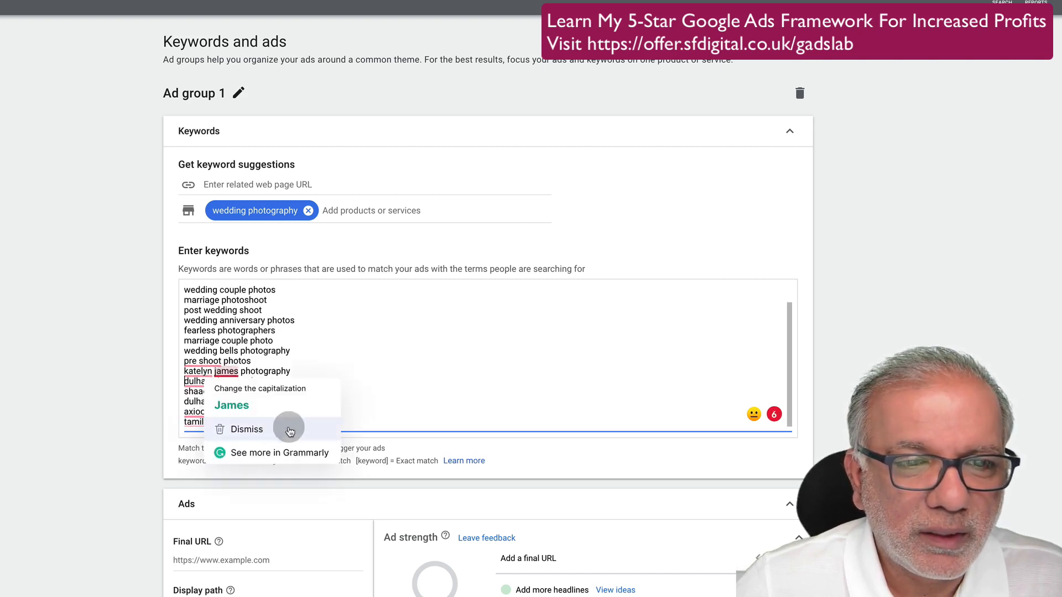
{"action": "left_click_drag", "start_coordinate": [352, 421], "coordinate": [147, 292]}
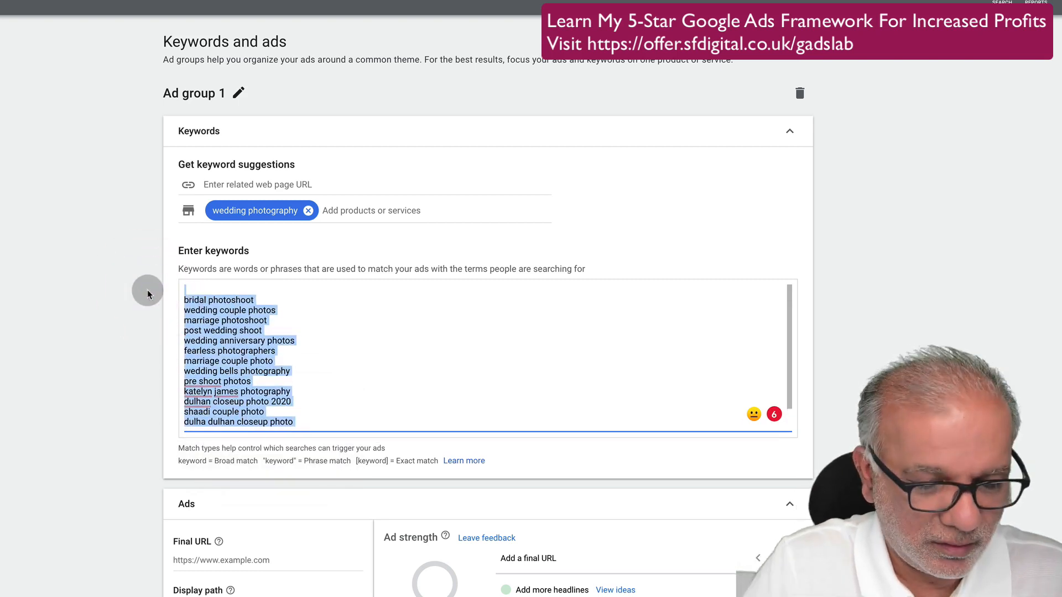
{"action": "type", "text": "\"wedding photography"}
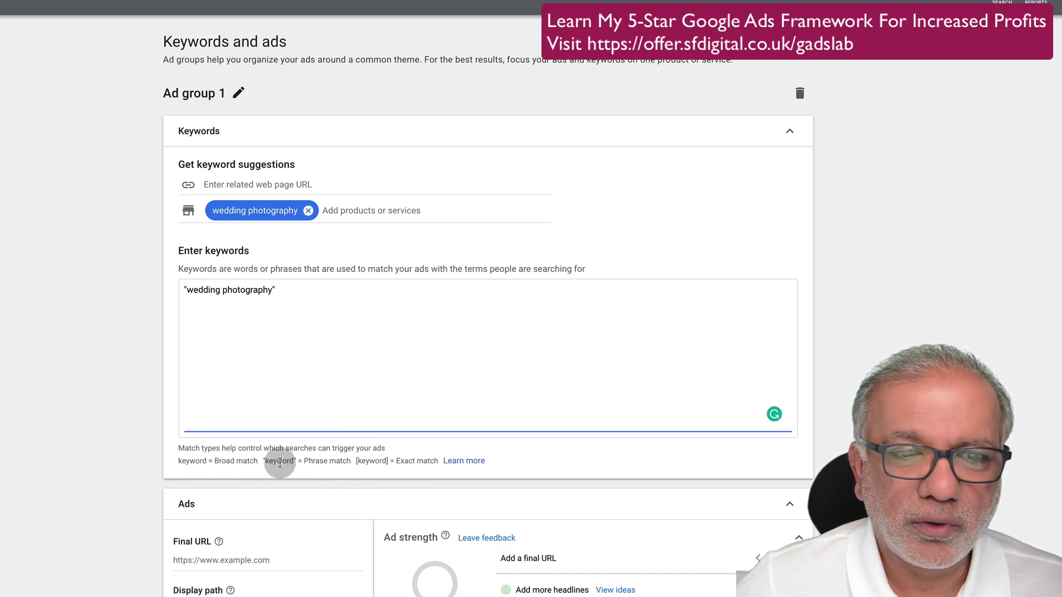
- Examine the match type notation for phrase match and exact match below the keyword list
{"action": "left_click_drag", "start_coordinate": [263, 462], "coordinate": [299, 462]}
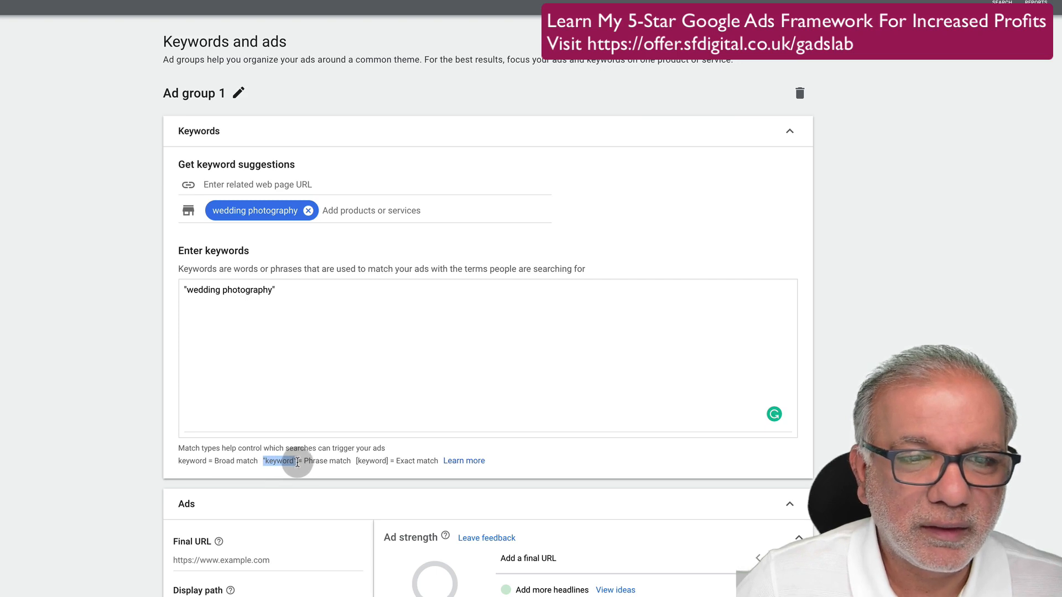
{"action": "left_click_drag", "start_coordinate": [298, 462], "coordinate": [335, 464]}
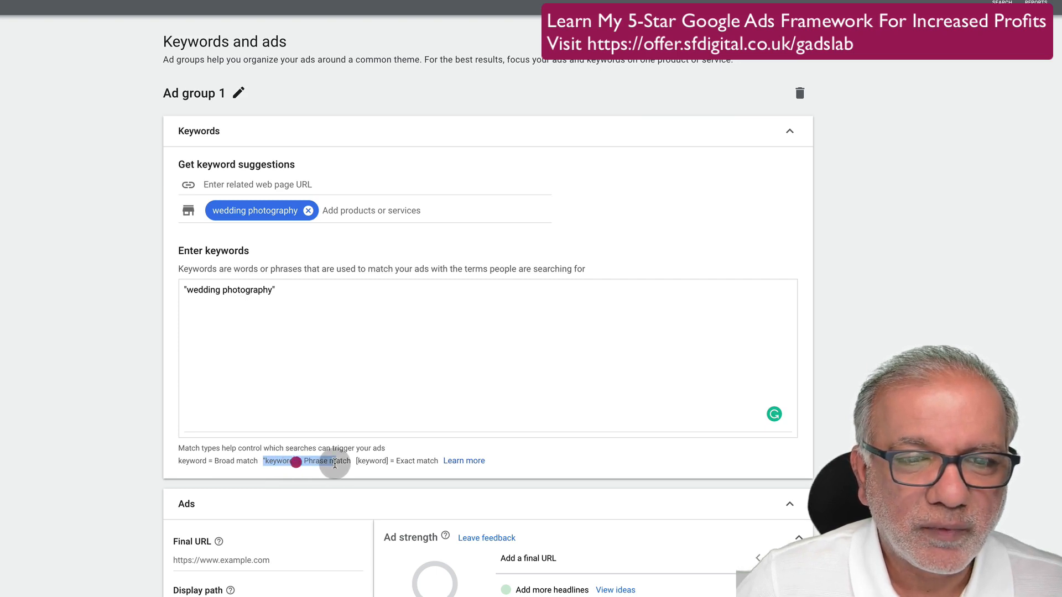
{"action": "left_click", "coordinate": [356, 462]}
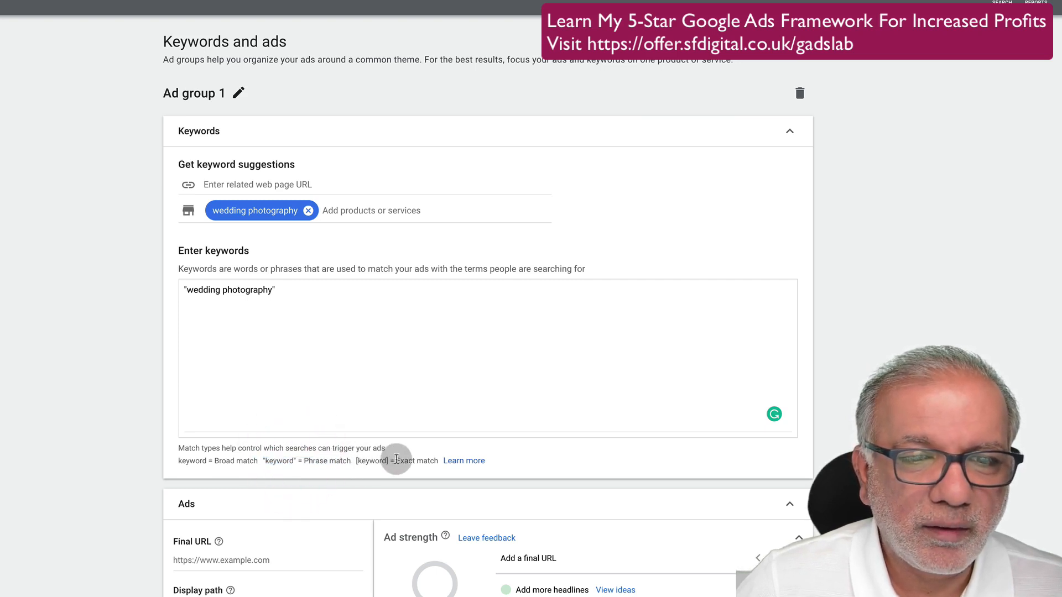
{"action": "left_click", "coordinate": [398, 459]}
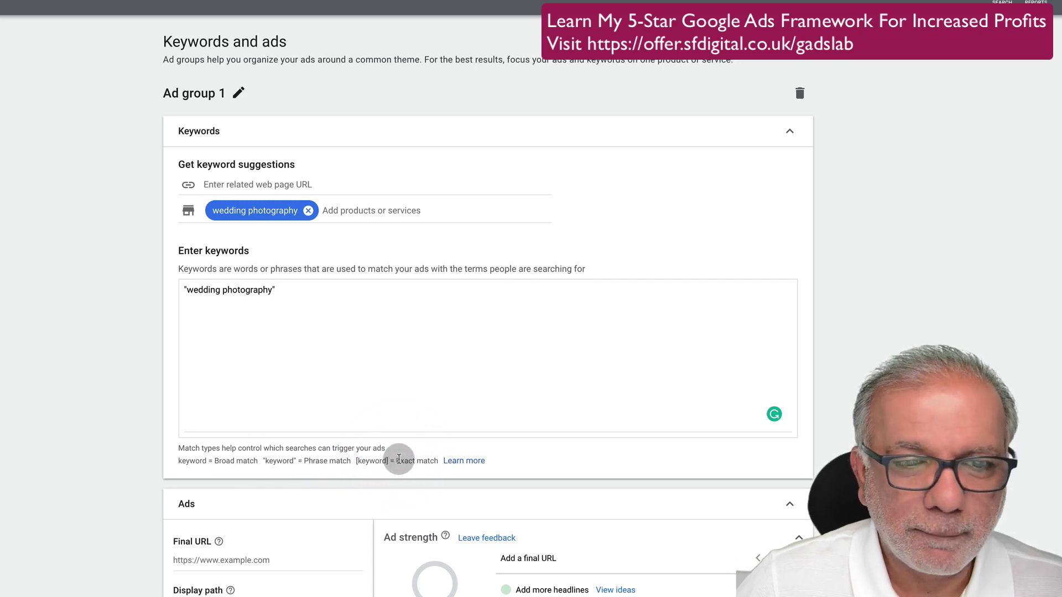
{"action": "scroll", "coordinate": [399, 459], "scroll_direction": "down", "scroll_amount": 2}
{"action": "scroll", "coordinate": [398, 460], "scroll_direction": "down", "scroll_amount": 1}
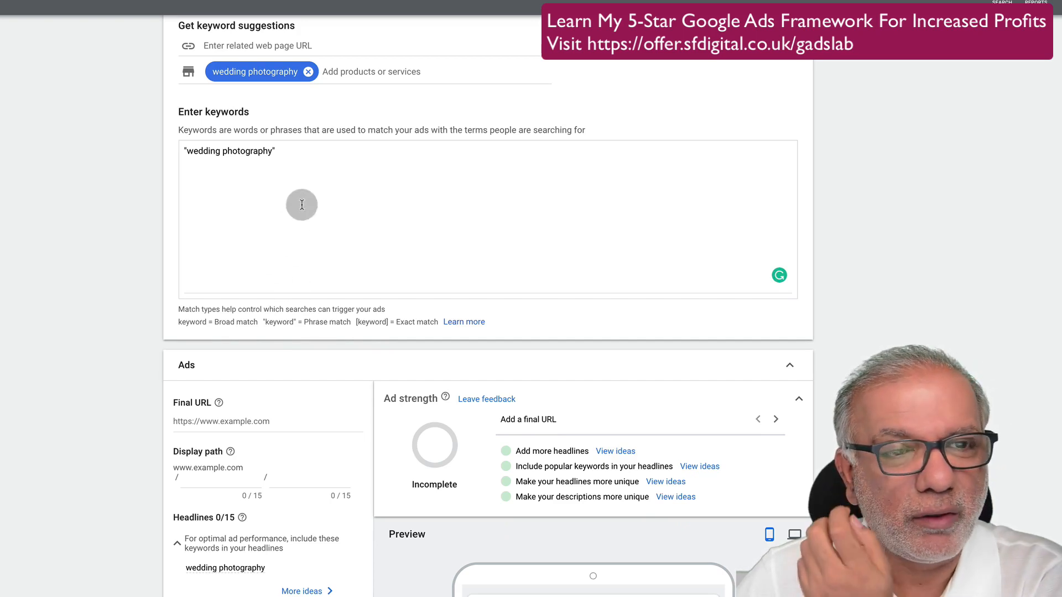
{"action": "scroll", "coordinate": [302, 204], "scroll_direction": "up", "scroll_amount": 3}
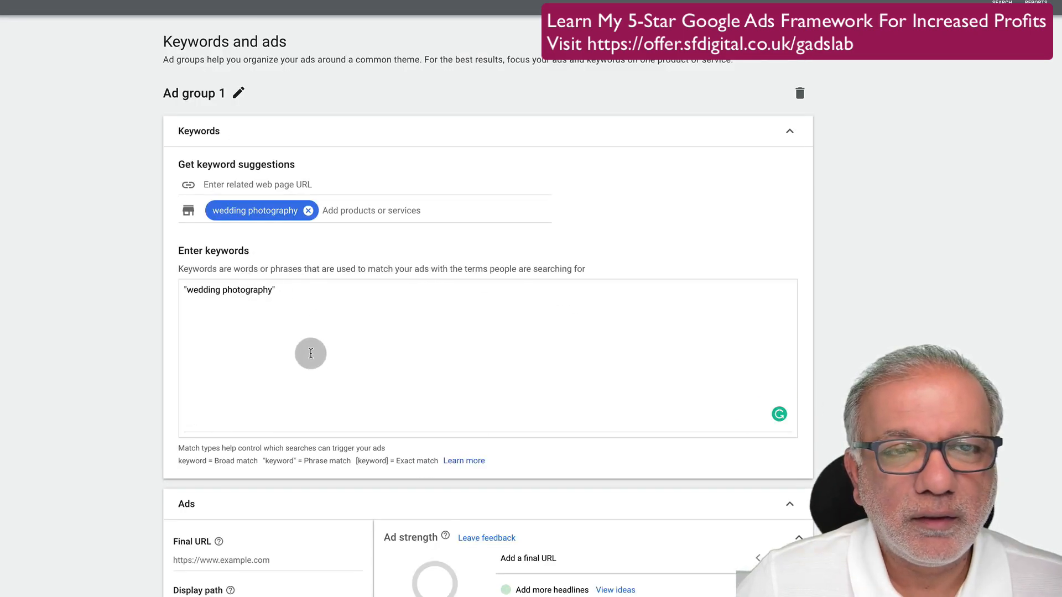
{"action": "scroll", "coordinate": [311, 352], "scroll_direction": "down", "scroll_amount": 6}
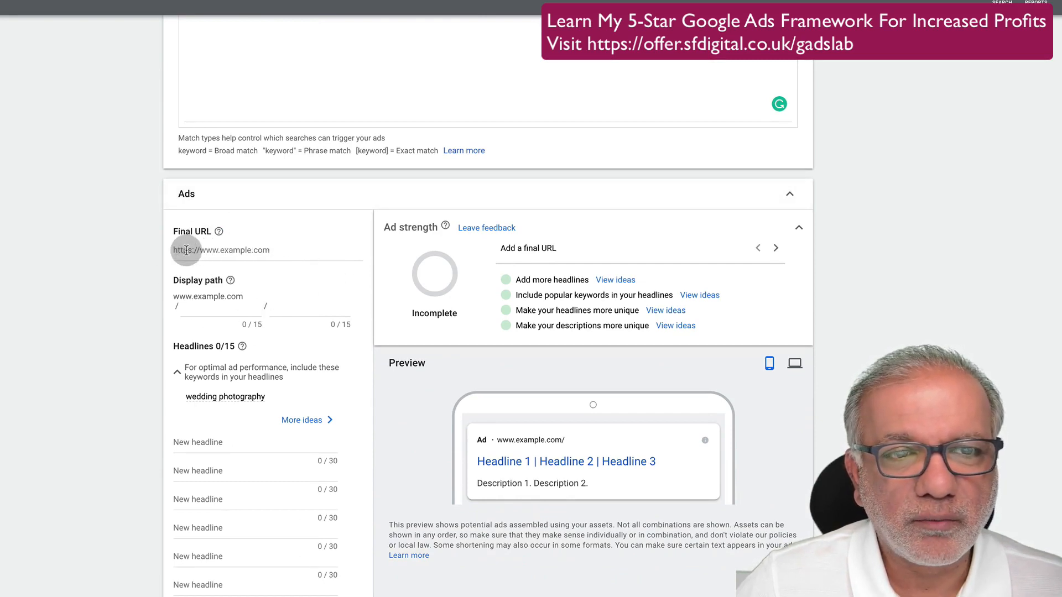
{"action": "left_click", "coordinate": [227, 310]}
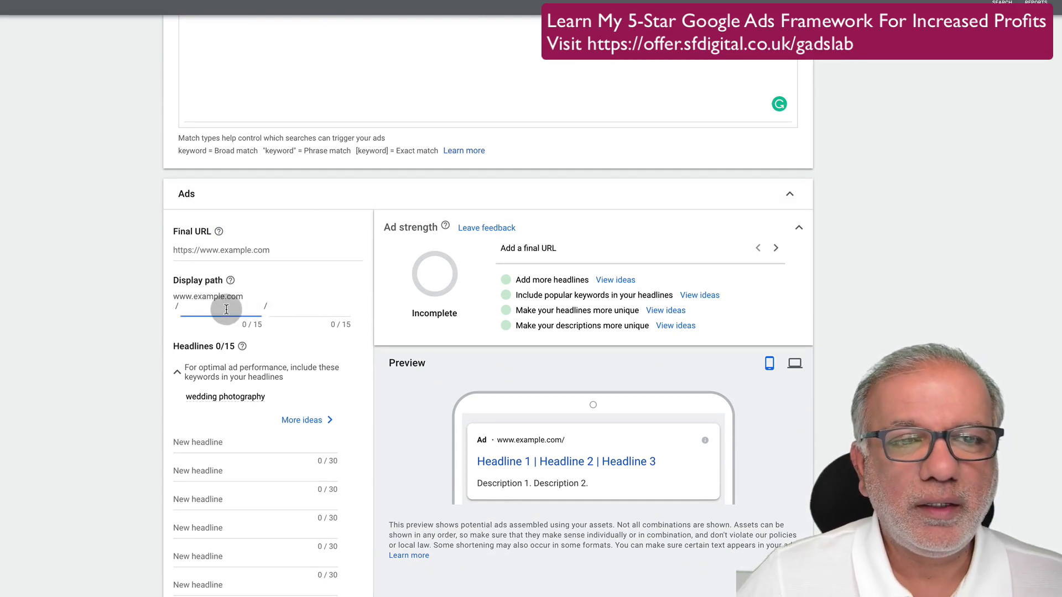
{"action": "left_click", "coordinate": [230, 251]}
{"action": "type", "text": "www"}
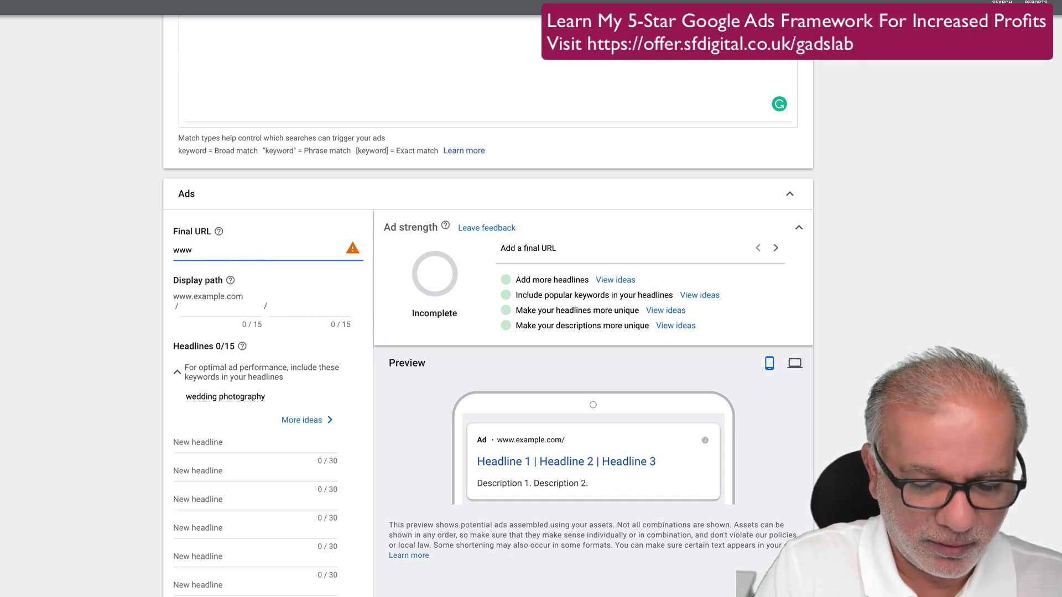
{"action": "type", "text": ".tes"}
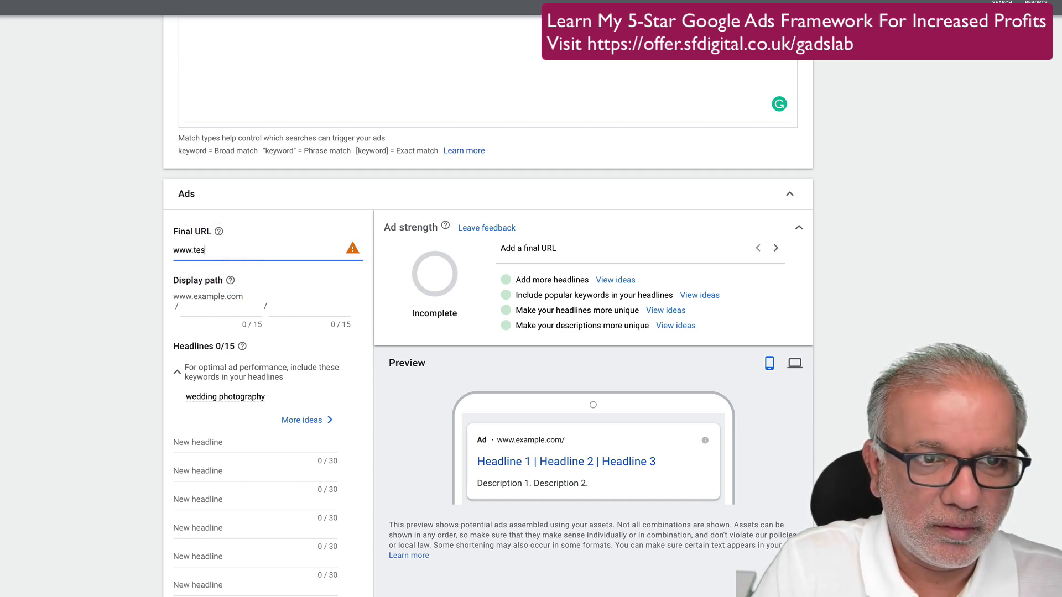
{"action": "type", "text": "t."}
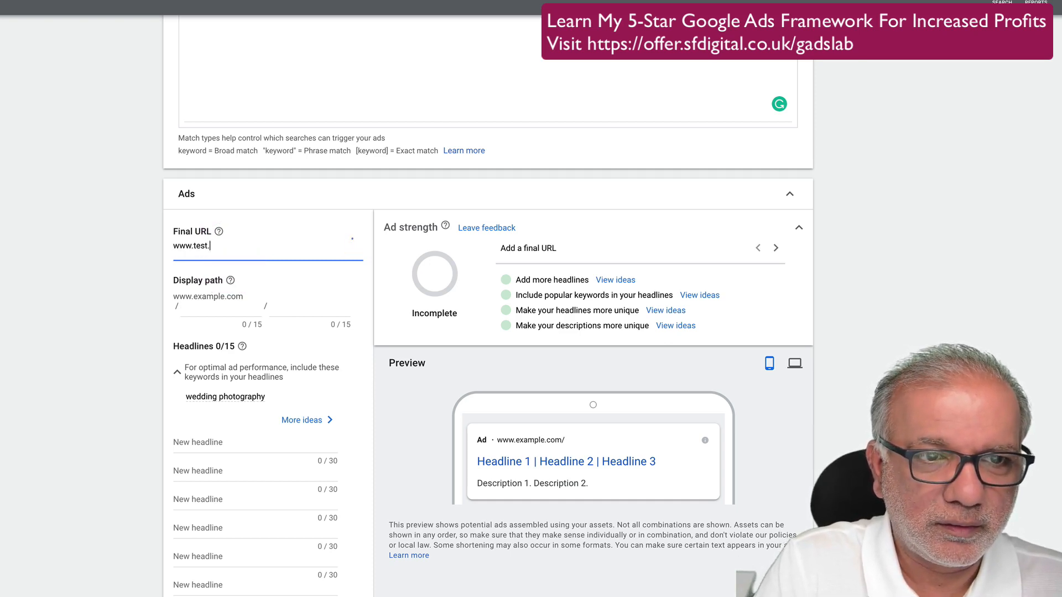
{"action": "type", "text": "com"}
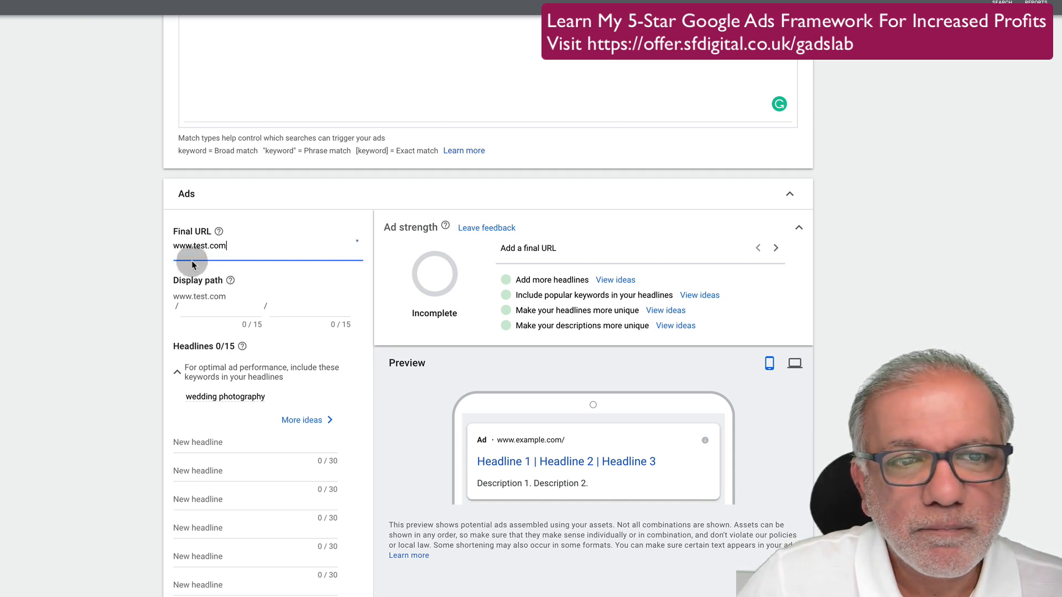
{"action": "left_click", "coordinate": [199, 292]}
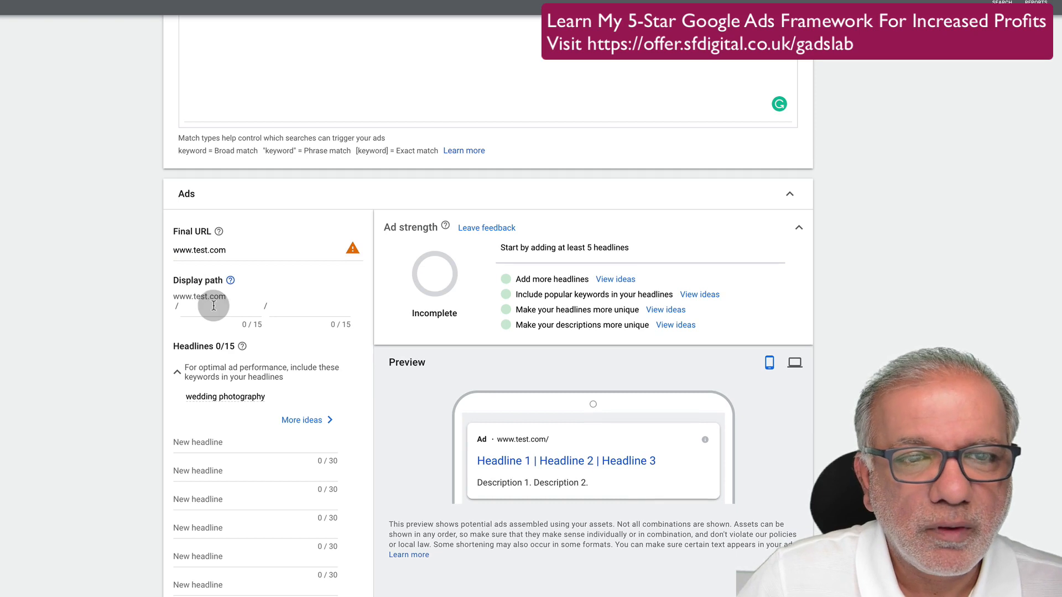
{"action": "left_click", "coordinate": [174, 252]}
{"action": "type", "text": "htp"}
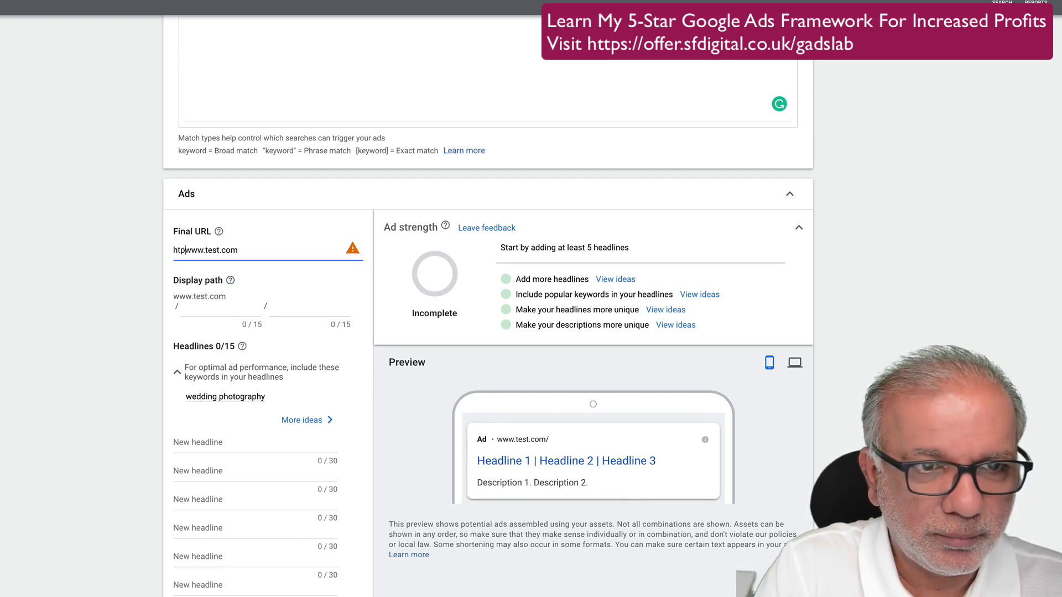
{"action": "type", "text": "p:/"}
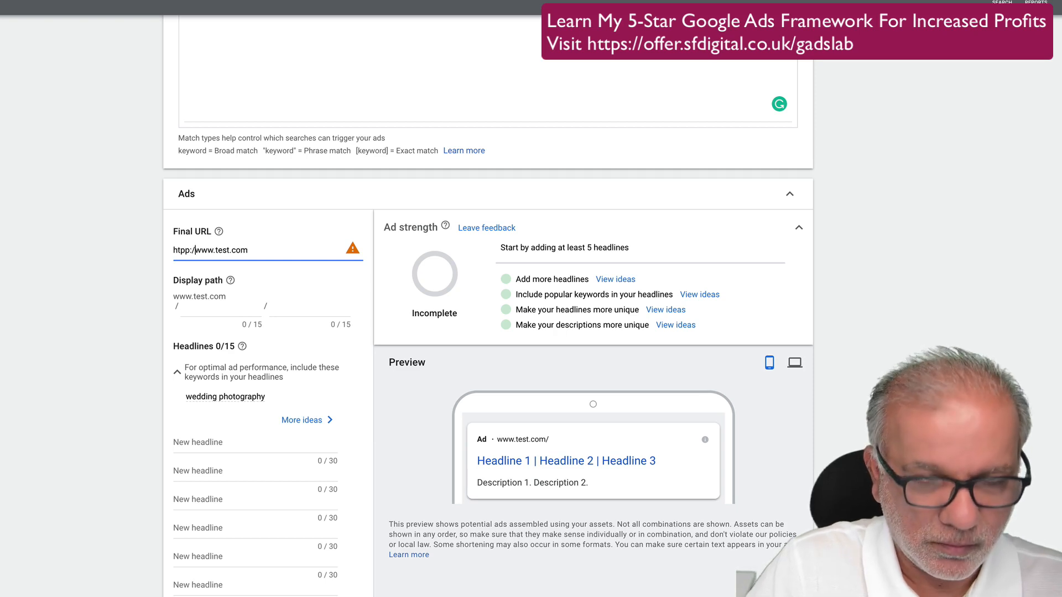
{"action": "type", "text": "/"}
{"action": "key", "text": "Tab"}
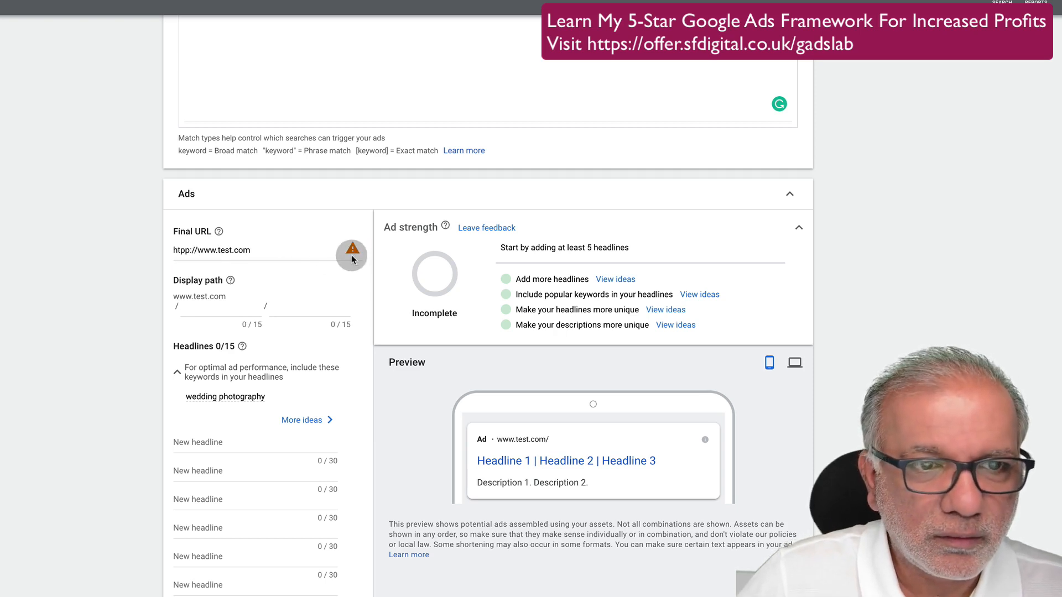
{"action": "left_click", "coordinate": [186, 252]}
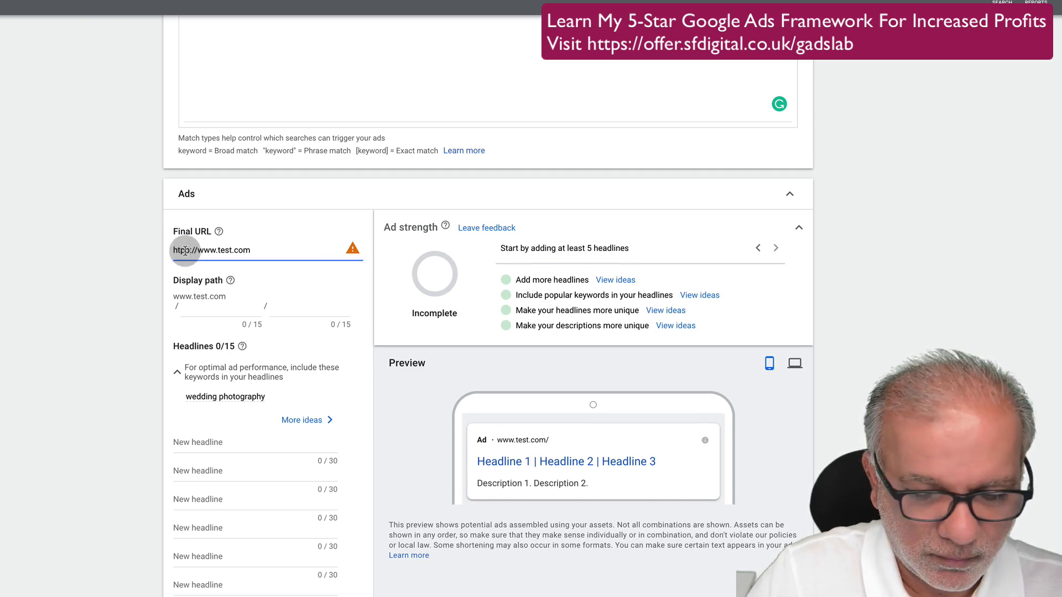
{"action": "key", "text": "BackSpace"}
{"action": "type", "text": "tp"}
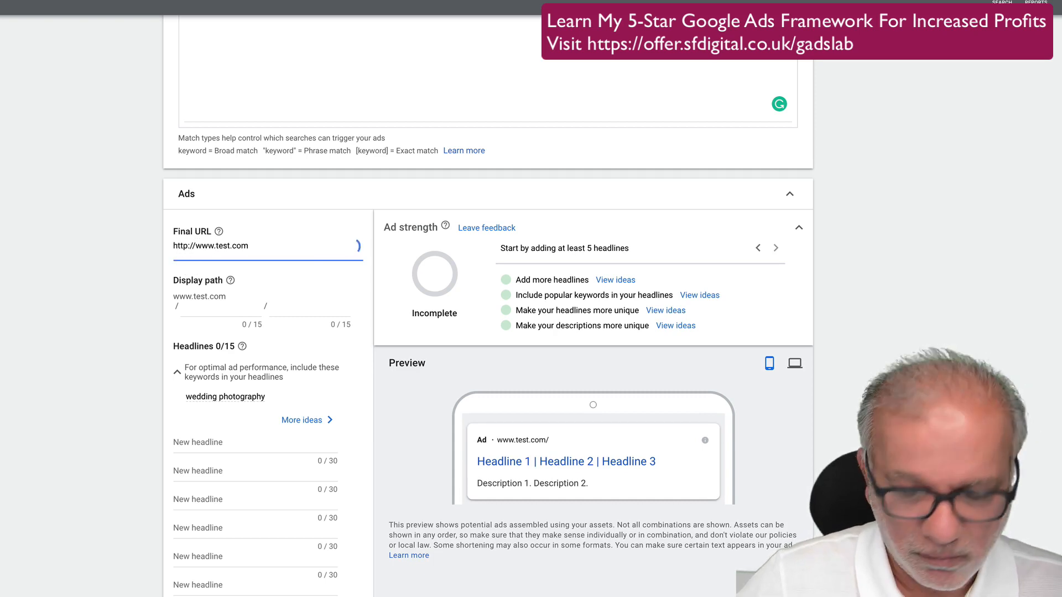
{"action": "type", "text": "s"}
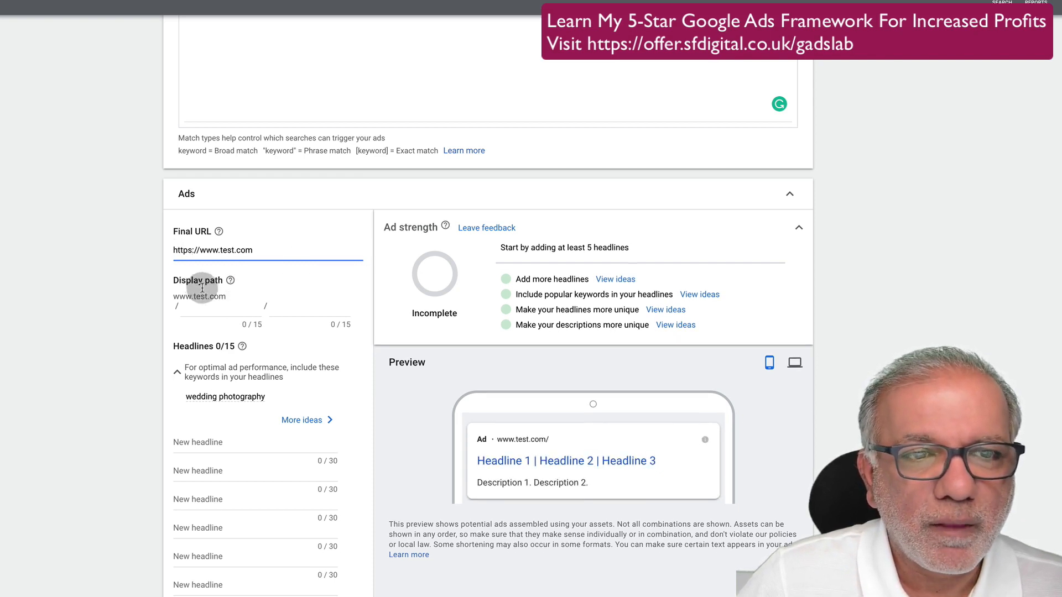
- Fill in the ad's two display path fields with "Wedding" and "Photographer"
{"action": "left_click", "coordinate": [207, 308]}
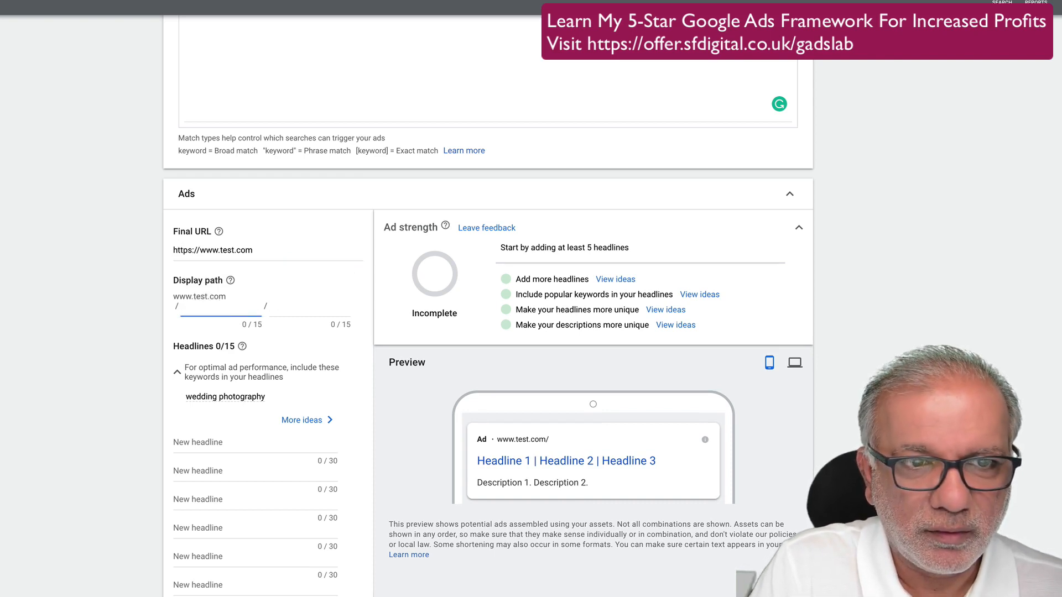
{"action": "key", "text": "Tab"}
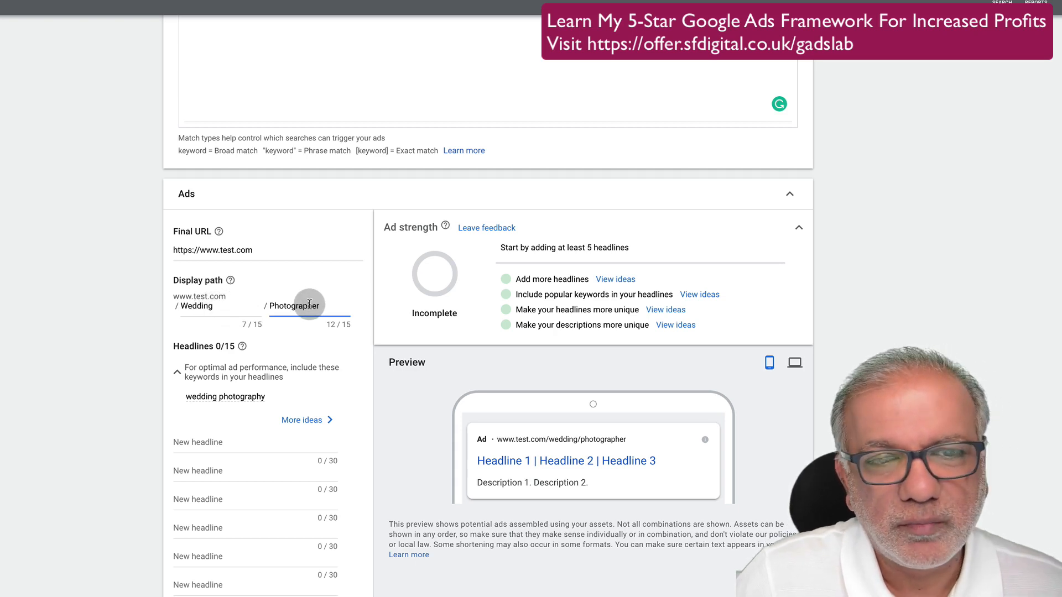
- Open the additional headline ideas for the ad and examine the suggestions with top keywords
{"action": "scroll", "coordinate": [309, 305], "scroll_direction": "down", "scroll_amount": 3}
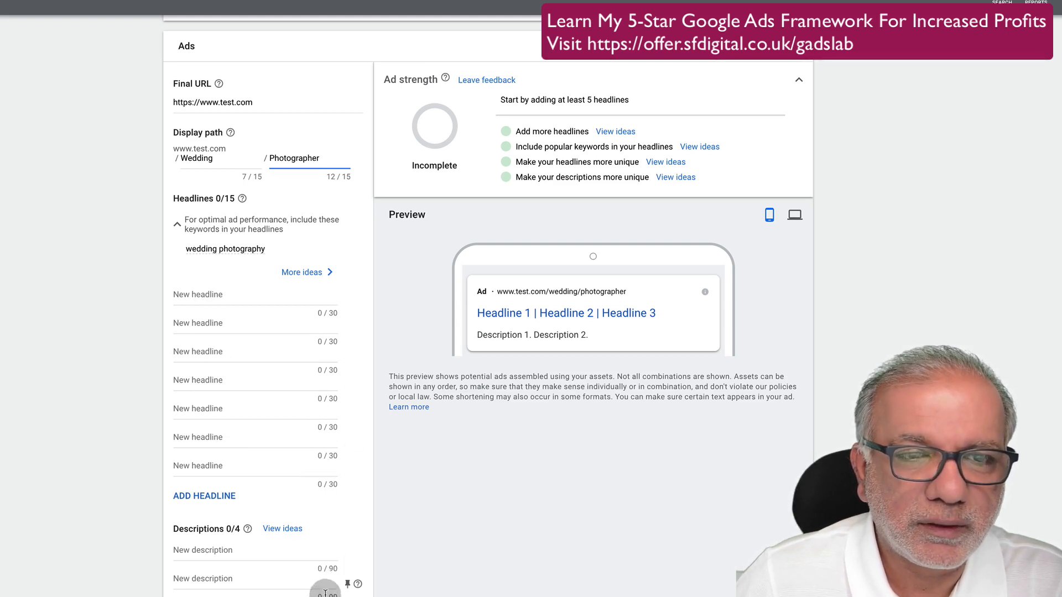
{"action": "left_click", "coordinate": [302, 273]}
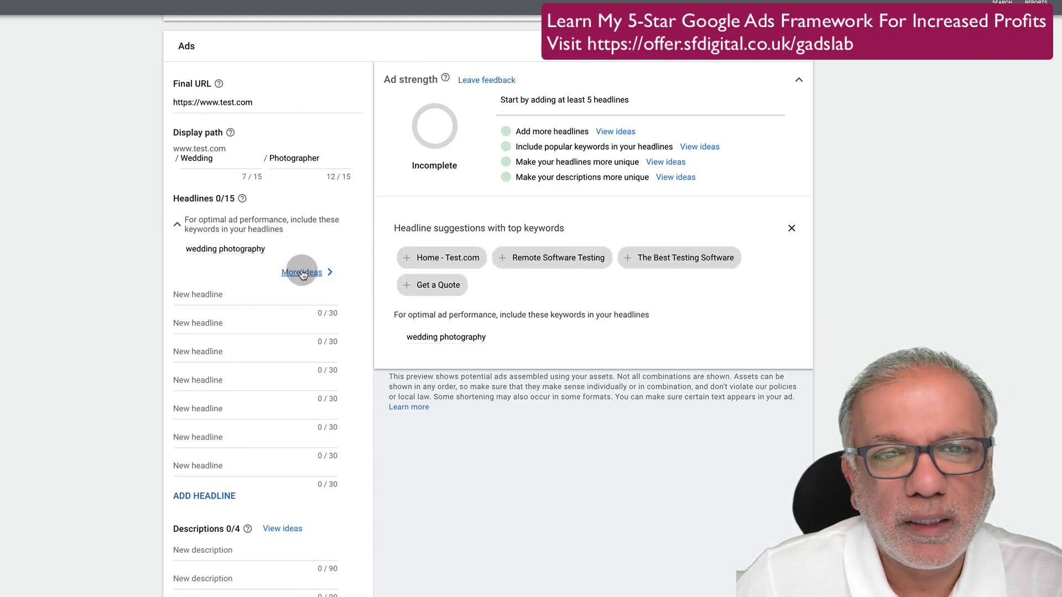
{"action": "left_click", "coordinate": [462, 269]}
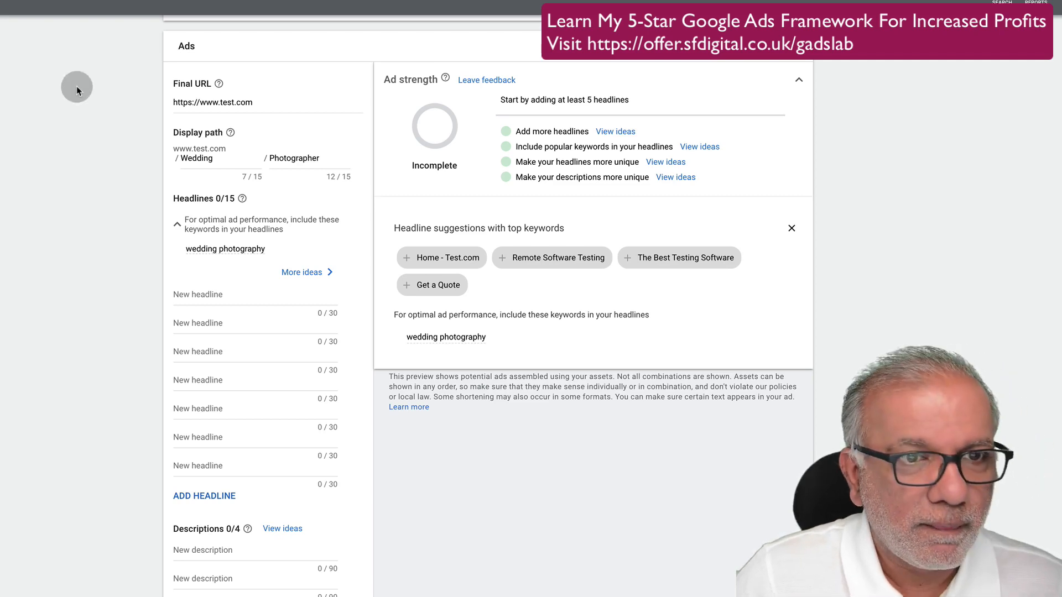
- Replace the final URL with the copied address of the hitched.co.uk wedding-photographers/birmingham page
{"action": "triple_click", "coordinate": [235, 103]}
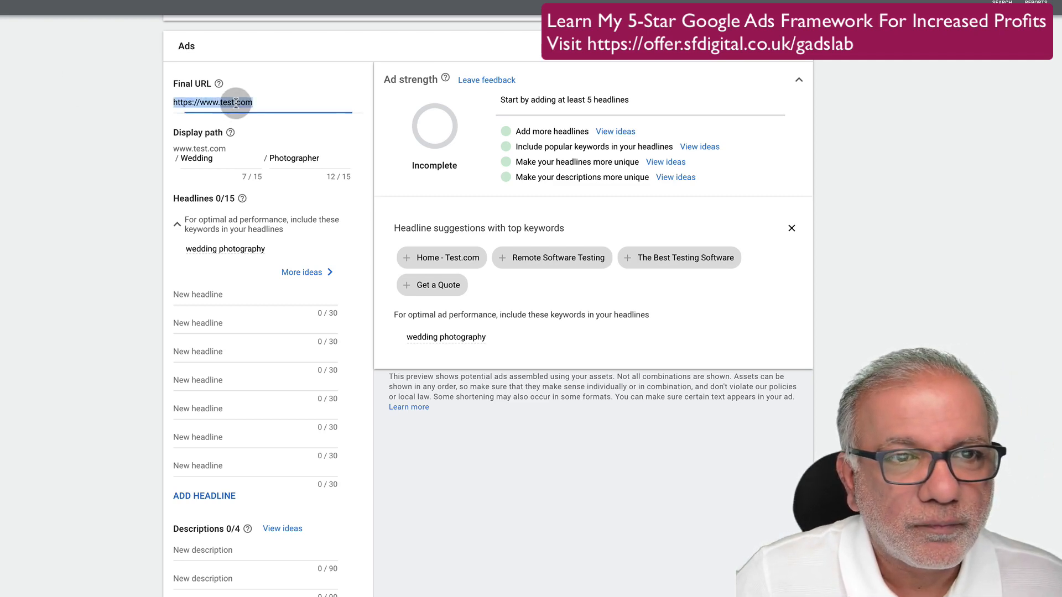
{"action": "key", "text": "ctrl+v"}
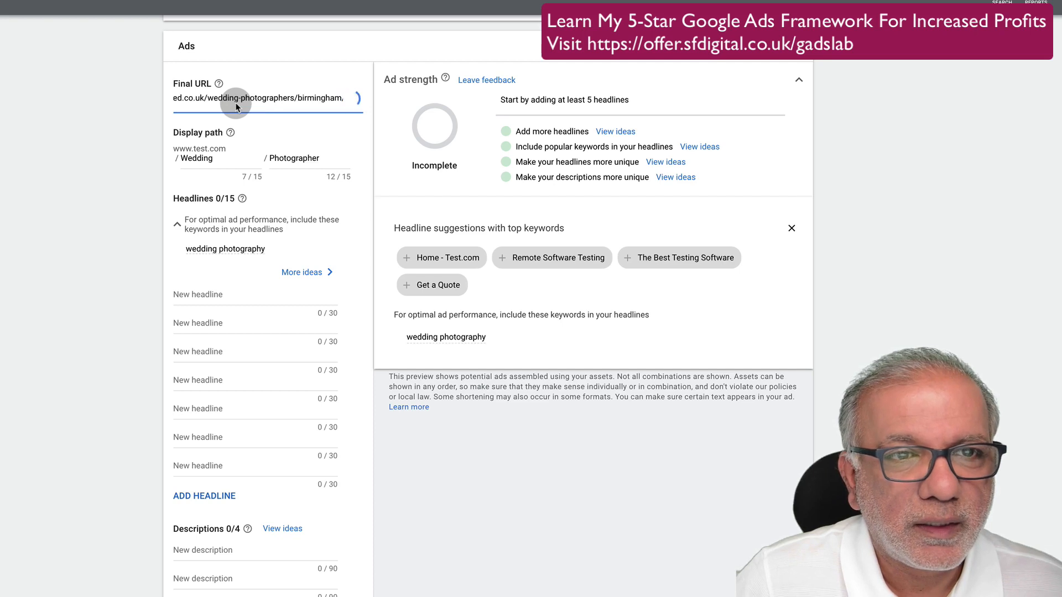
{"action": "key", "text": "Tab"}
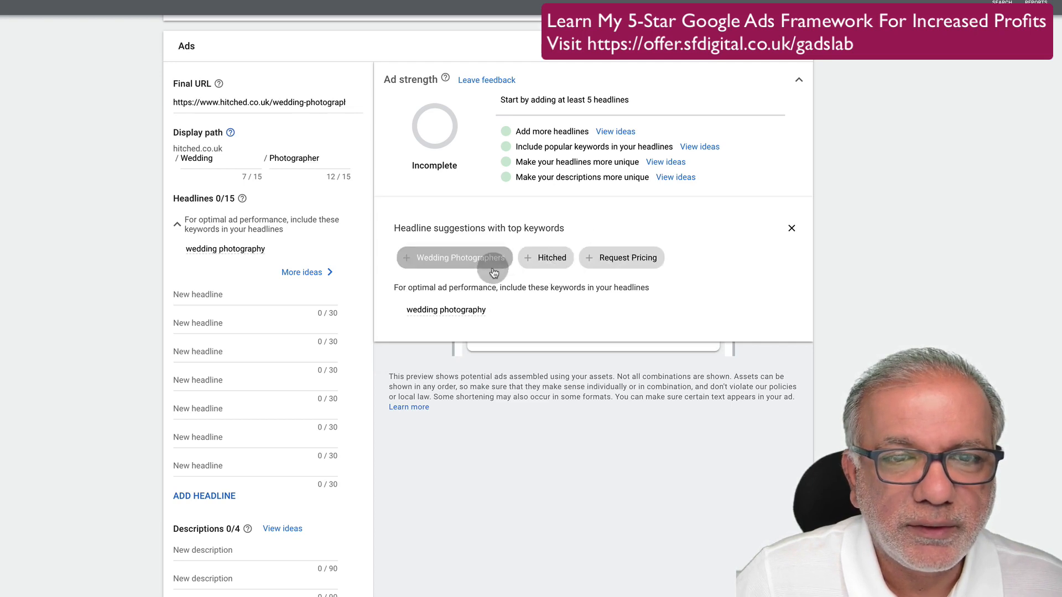
- Fill the first two headlines with the suggested ideas "Wedding Photographers" and "Request Pricing"
{"action": "left_click", "coordinate": [255, 292]}
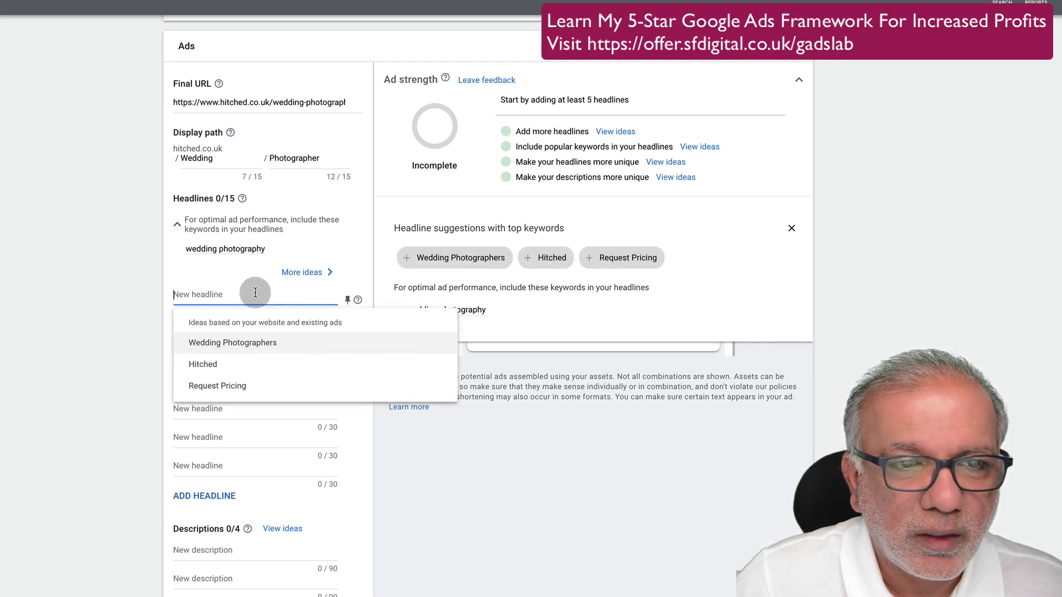
{"action": "left_click", "coordinate": [223, 344]}
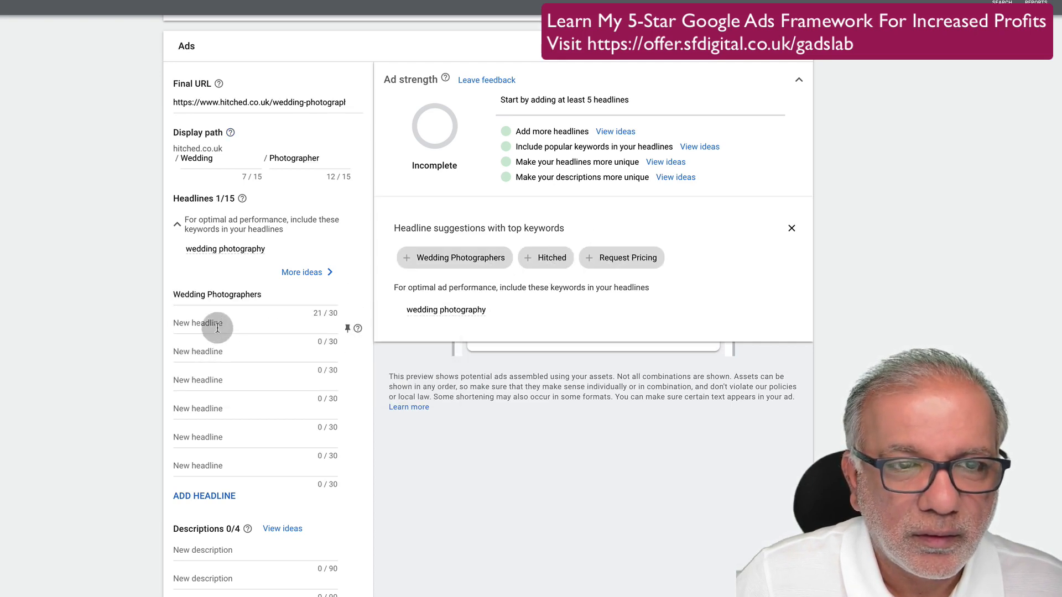
{"action": "left_click", "coordinate": [217, 327]}
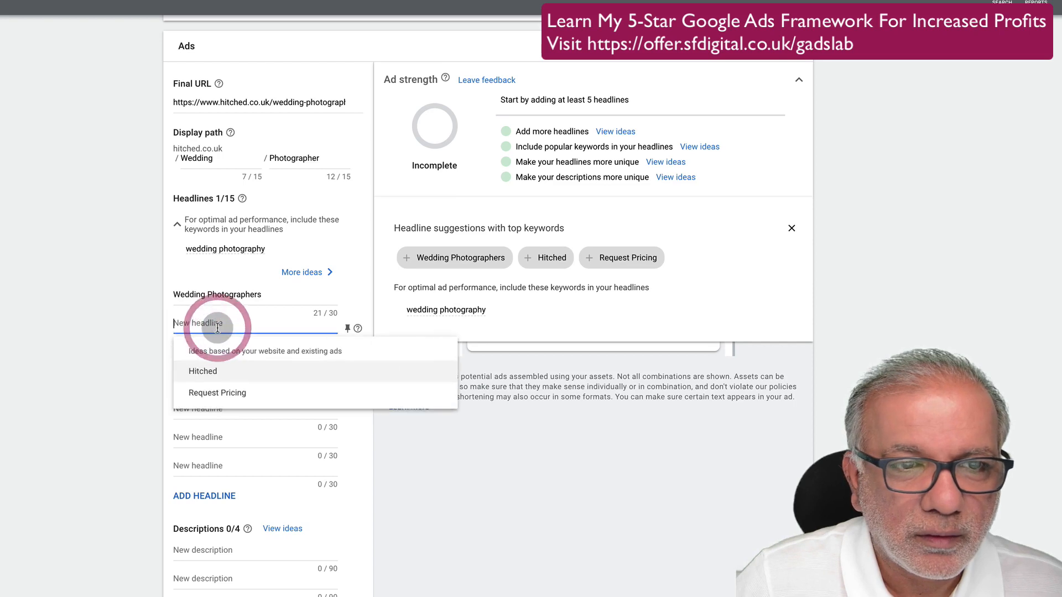
{"action": "left_click", "coordinate": [211, 393]}
- Enter "Free Engagement Shoot" as the third headline and use the suggested idea "Hitched" for the fourth
{"action": "left_click", "coordinate": [208, 356]}
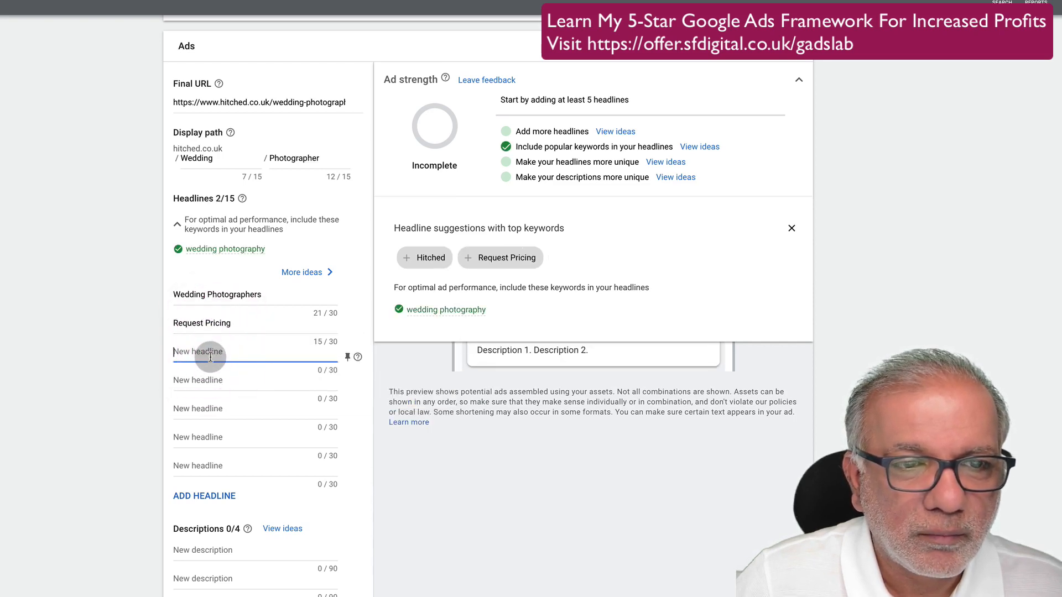
{"action": "left_click", "coordinate": [313, 272]}
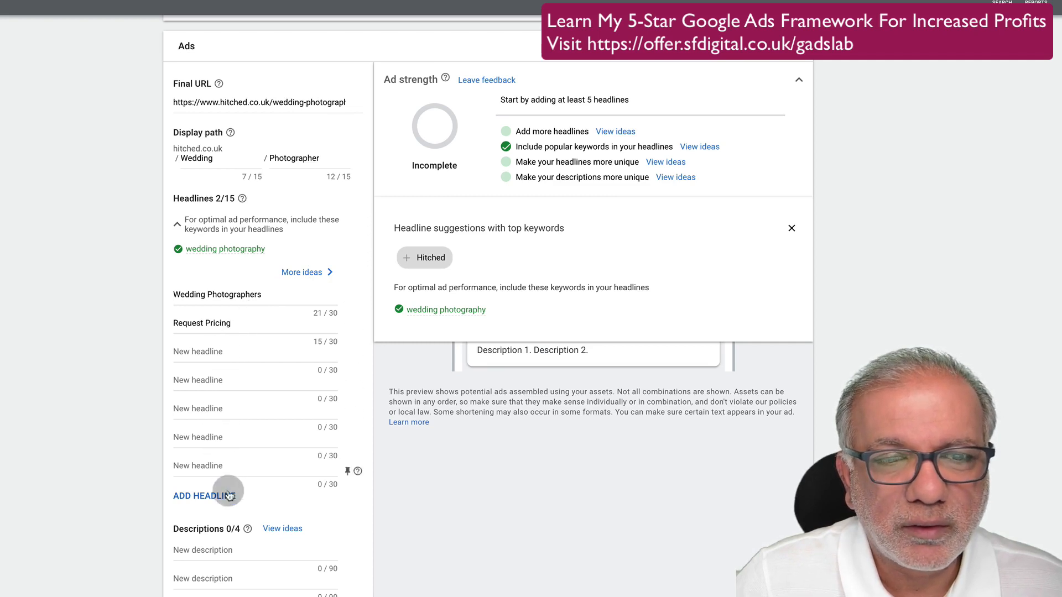
{"action": "left_click", "coordinate": [233, 351]}
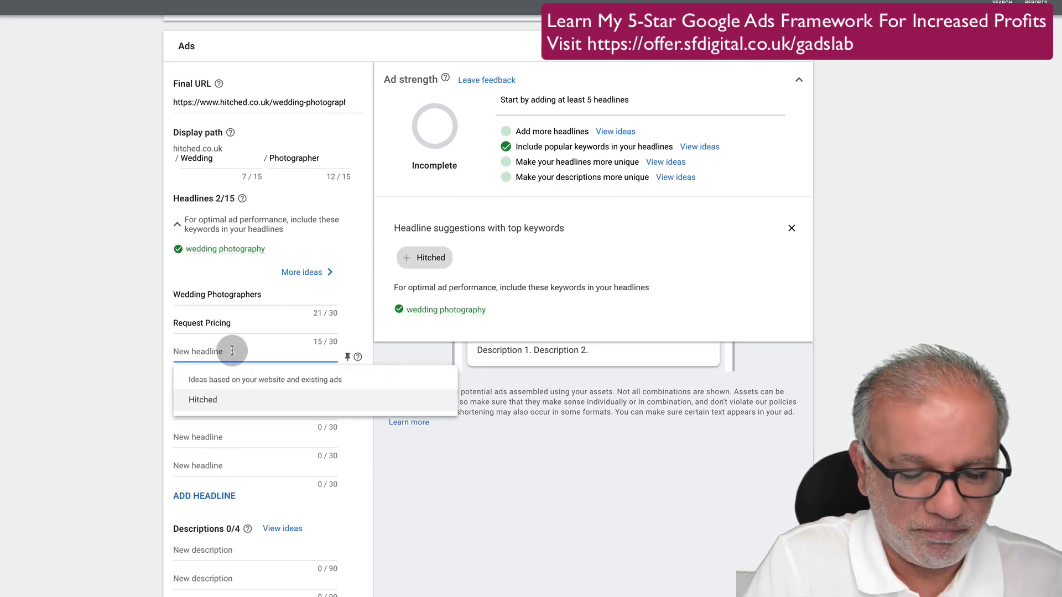
{"action": "type", "text": "Free Engag"}
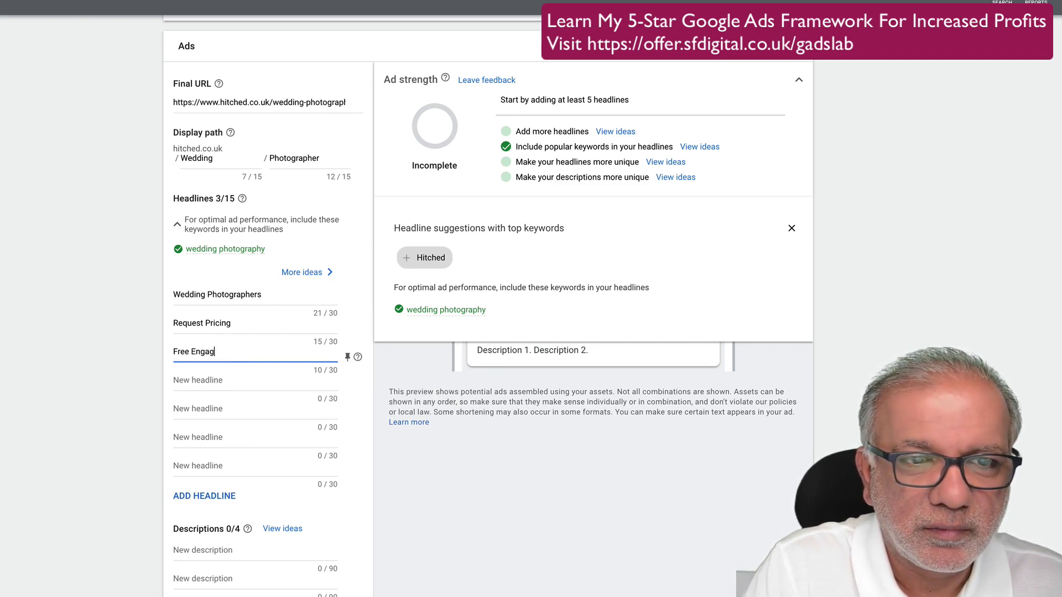
{"action": "type", "text": "ement S"}
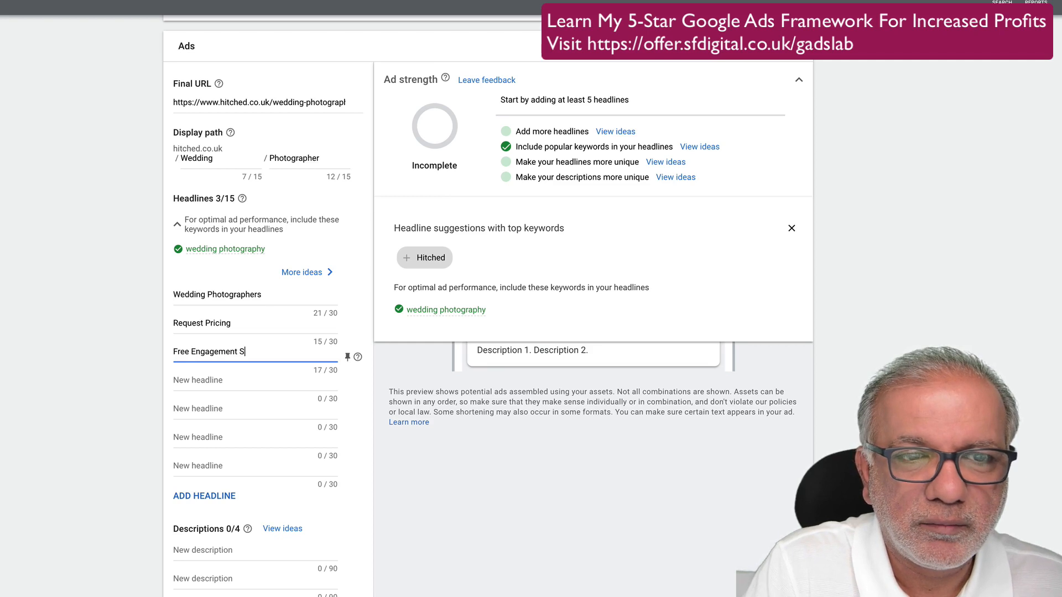
{"action": "type", "text": "hoot"}
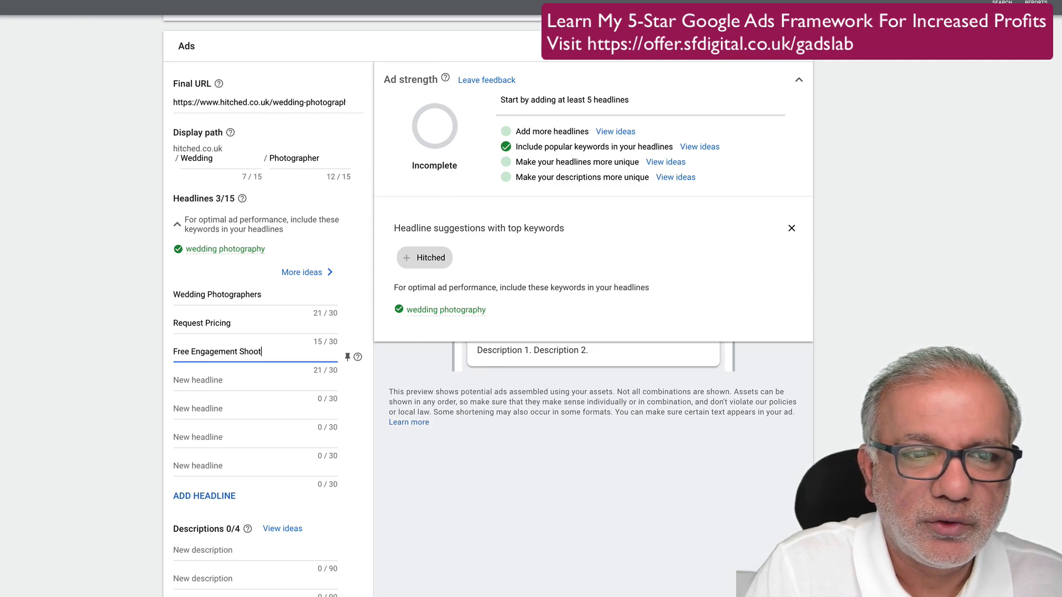
{"action": "left_click", "coordinate": [230, 382]}
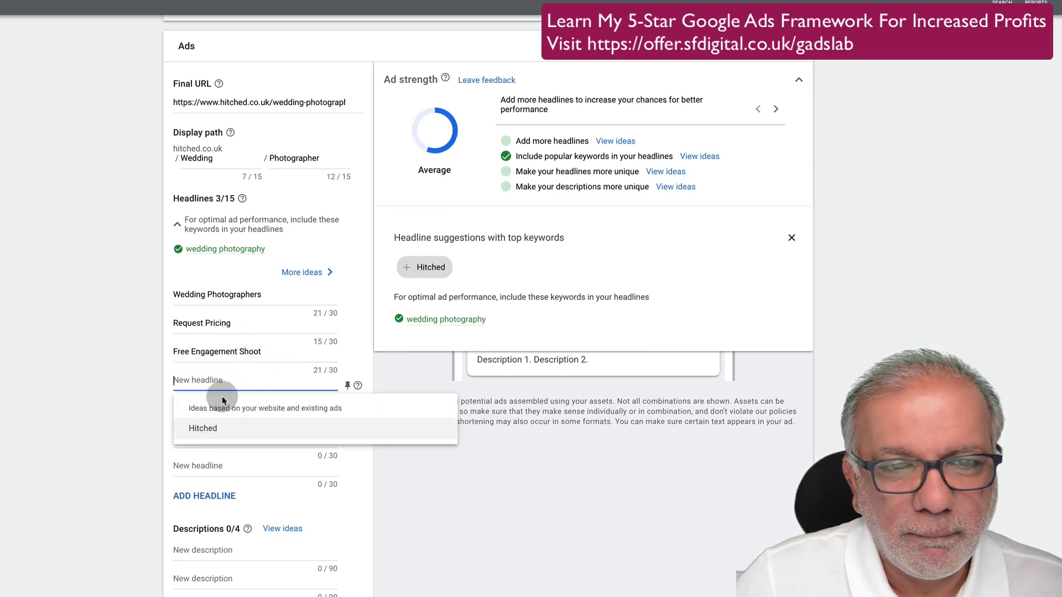
{"action": "left_click", "coordinate": [204, 430]}
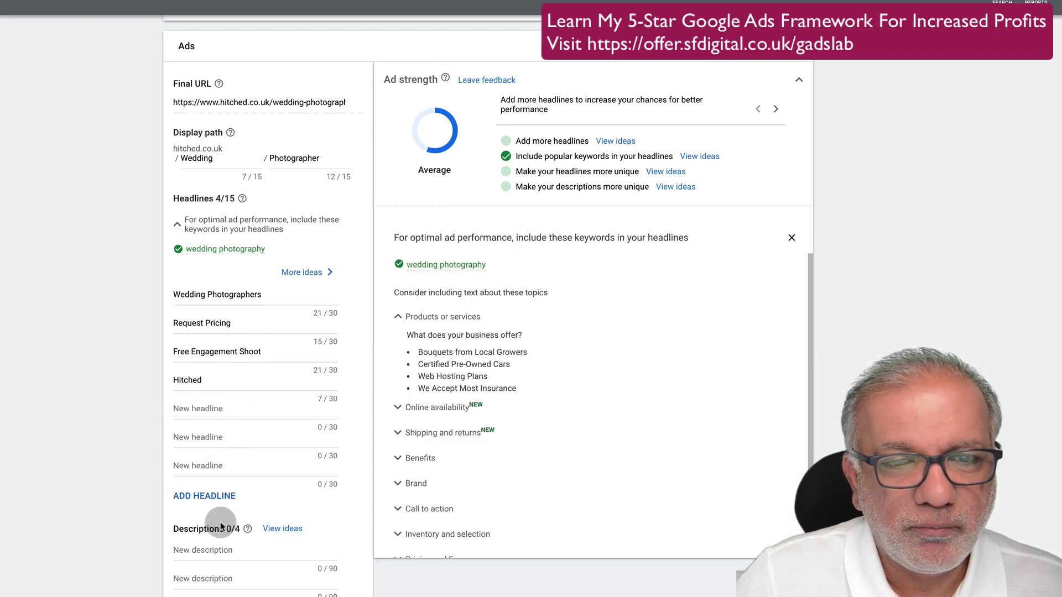
- Fill the ad's first description with the first suggested wedding-photography idea based on the website
{"action": "left_click", "coordinate": [216, 545]}
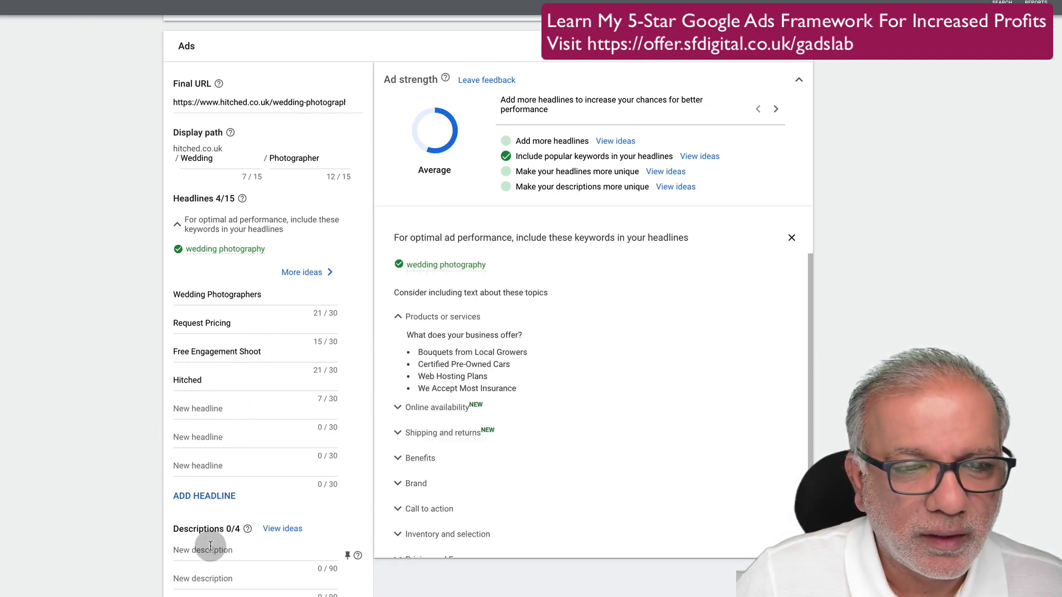
{"action": "double_click", "coordinate": [227, 352]}
{"action": "left_click", "coordinate": [230, 549]}
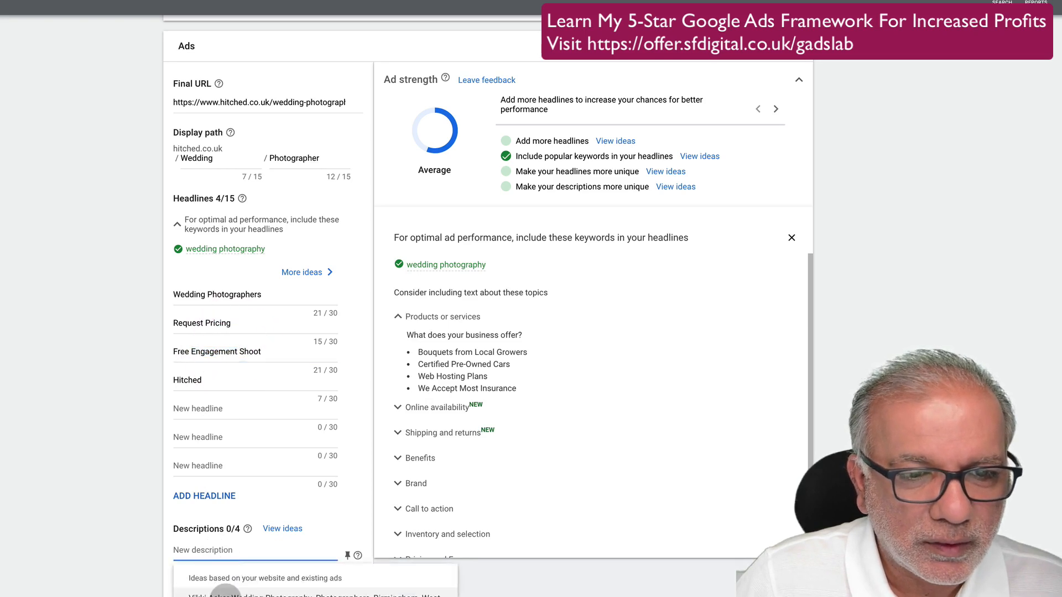
{"action": "left_click", "coordinate": [224, 592]}
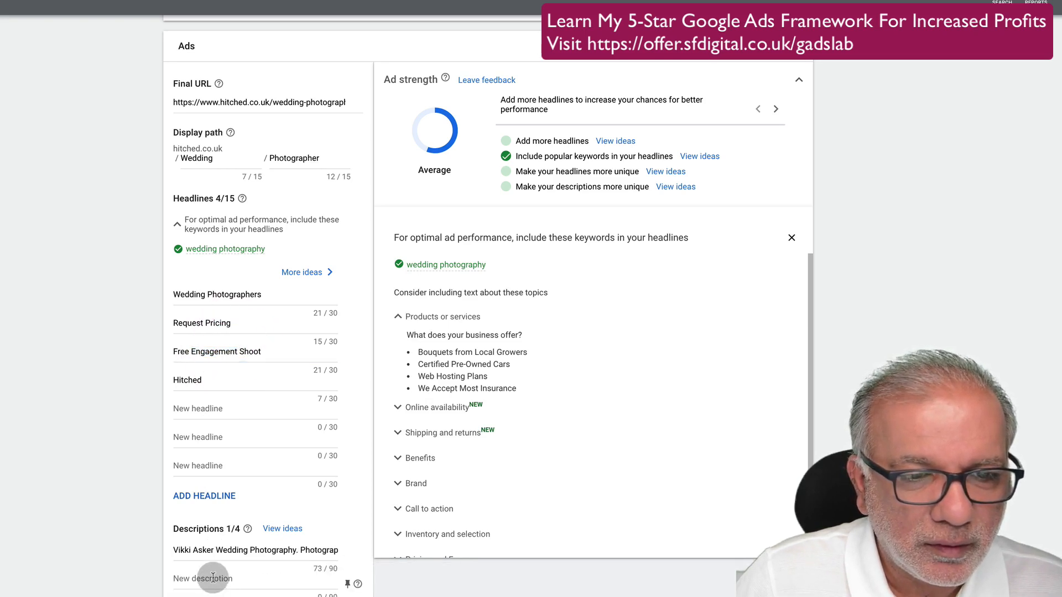
{"action": "left_click", "coordinate": [228, 593]}
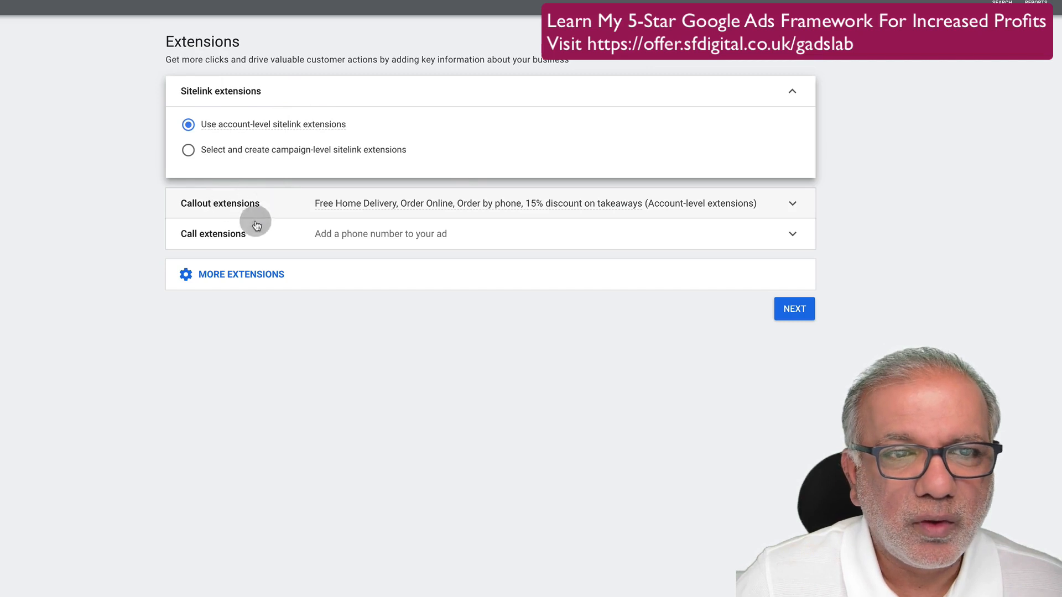
- Switch the callout extensions to campaign-level selection and look over the existing callouts, such as "15% discount on takeaways" and "Free Home Delivery"
{"action": "left_click", "coordinate": [319, 206]}
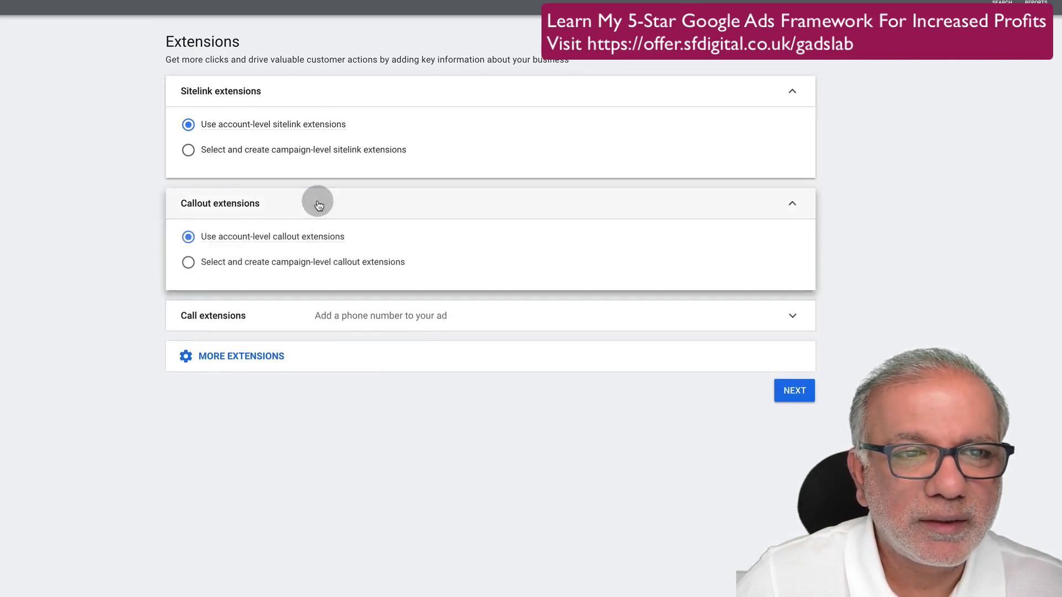
{"action": "left_click", "coordinate": [265, 263]}
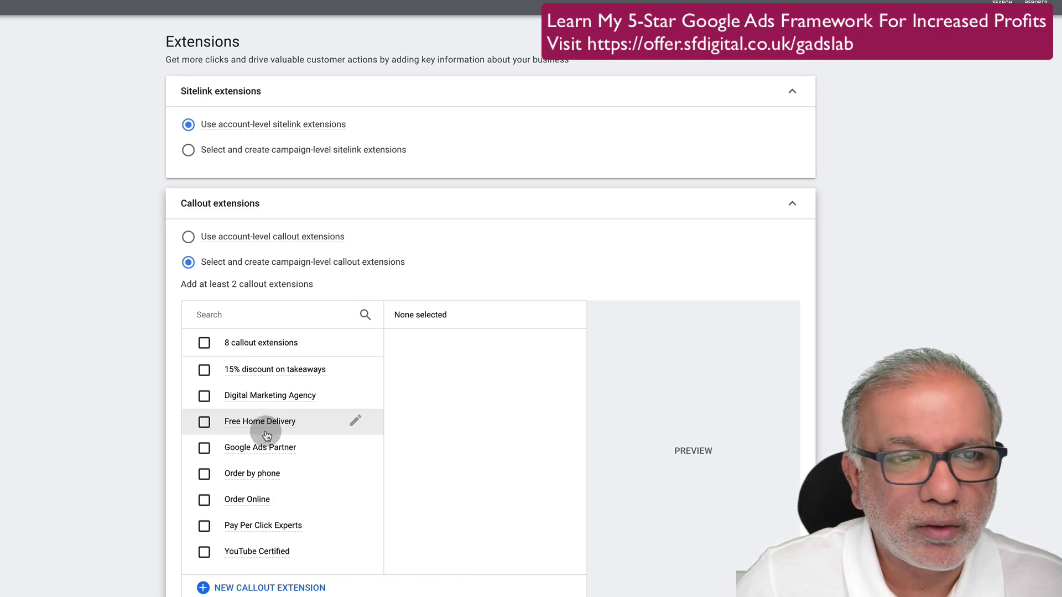
{"action": "mouse_move", "coordinate": [239, 375]}
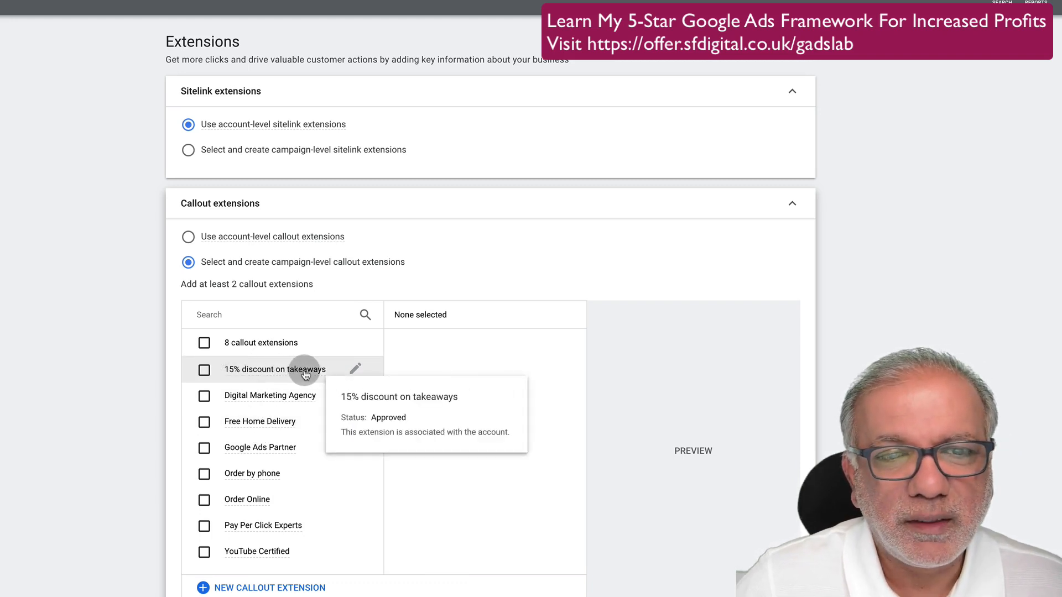
{"action": "mouse_move", "coordinate": [229, 403]}
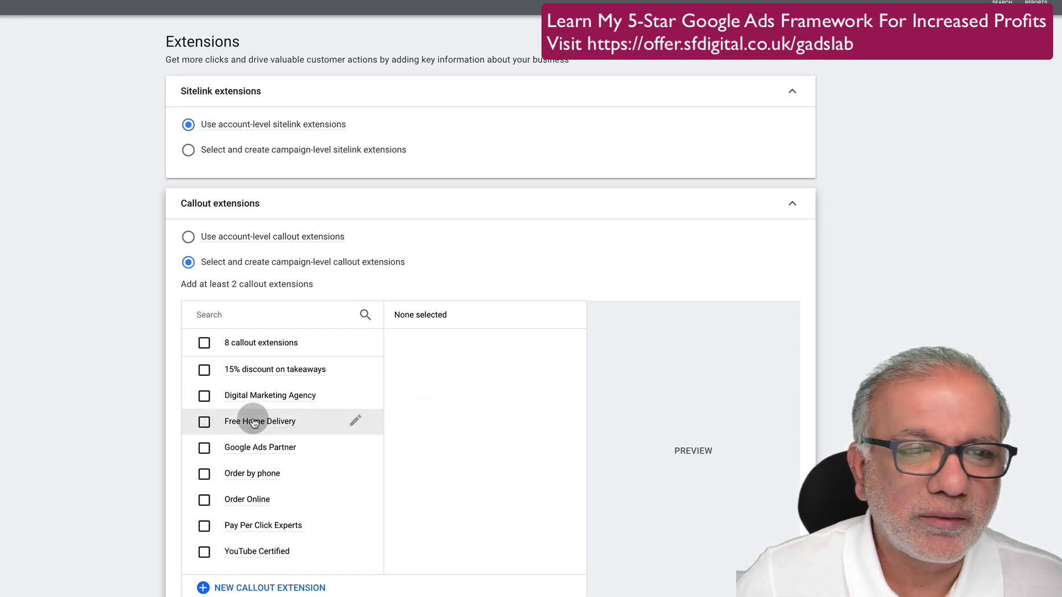
{"action": "mouse_move", "coordinate": [286, 427]}
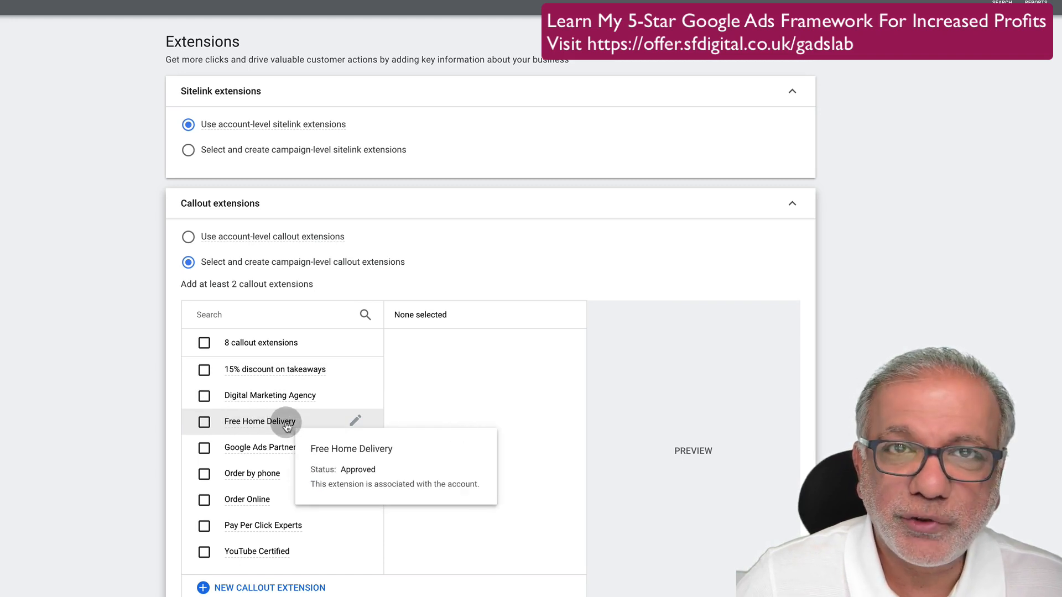
{"action": "mouse_move", "coordinate": [235, 453]}
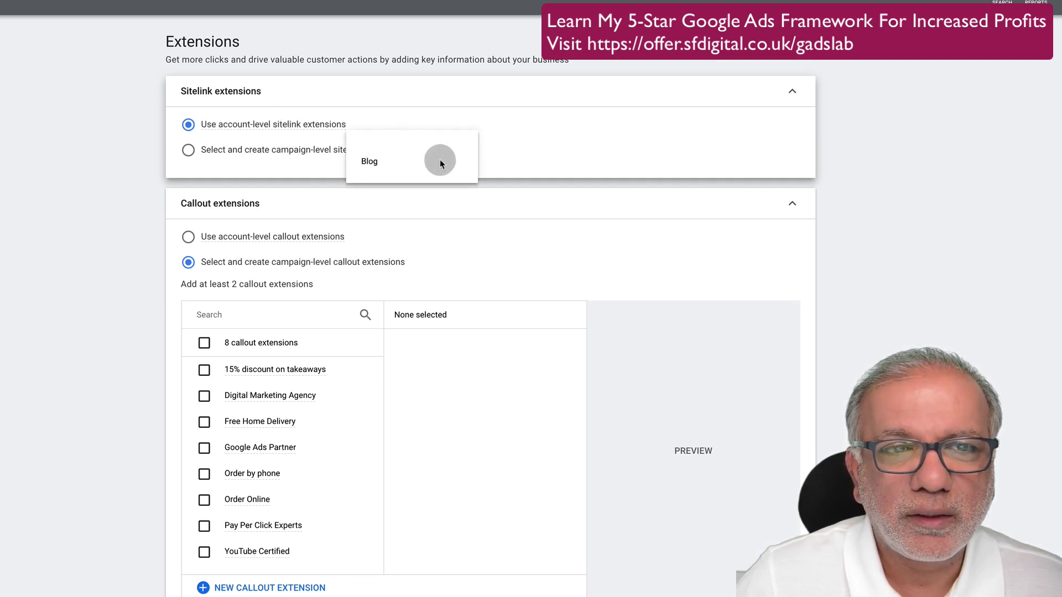
- Switch the sitelink extensions to campaign-level selection and look through the existing sitelinks for ones that suit the wedding campaign
{"action": "left_click", "coordinate": [270, 150]}
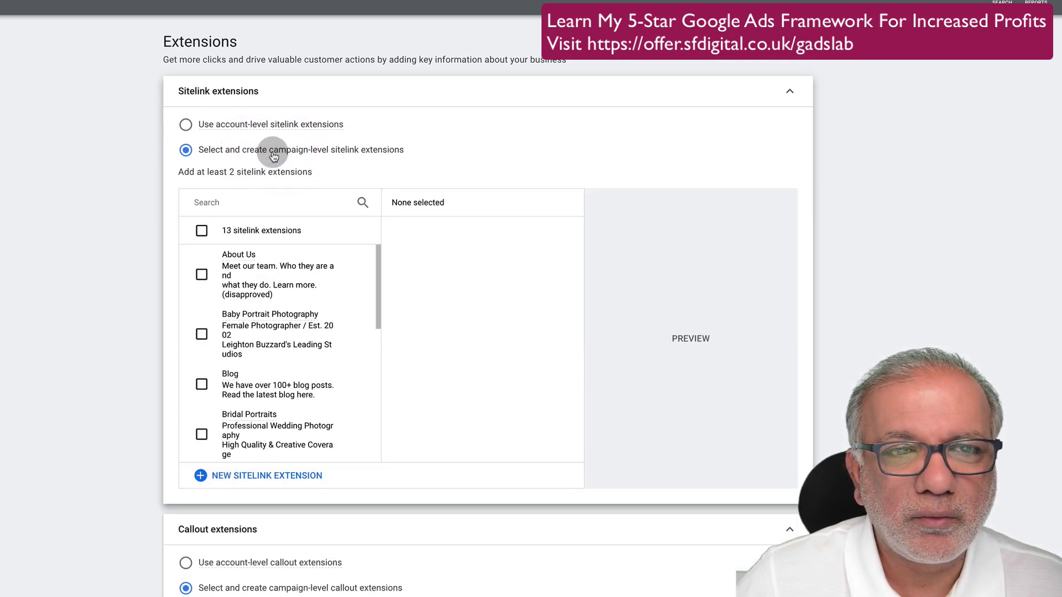
{"action": "left_click", "coordinate": [202, 273]}
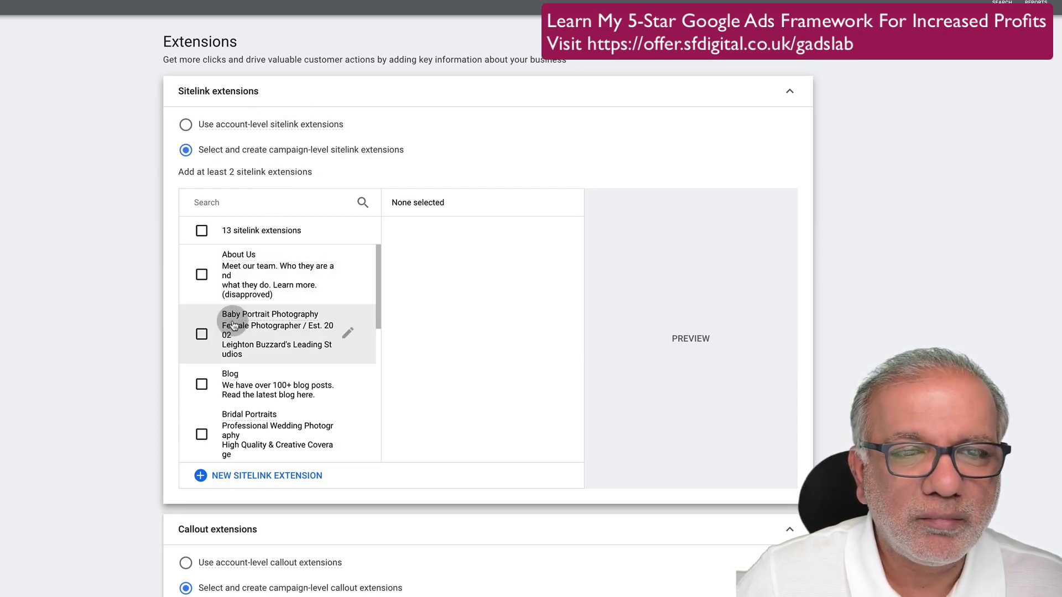
{"action": "mouse_move", "coordinate": [273, 321]}
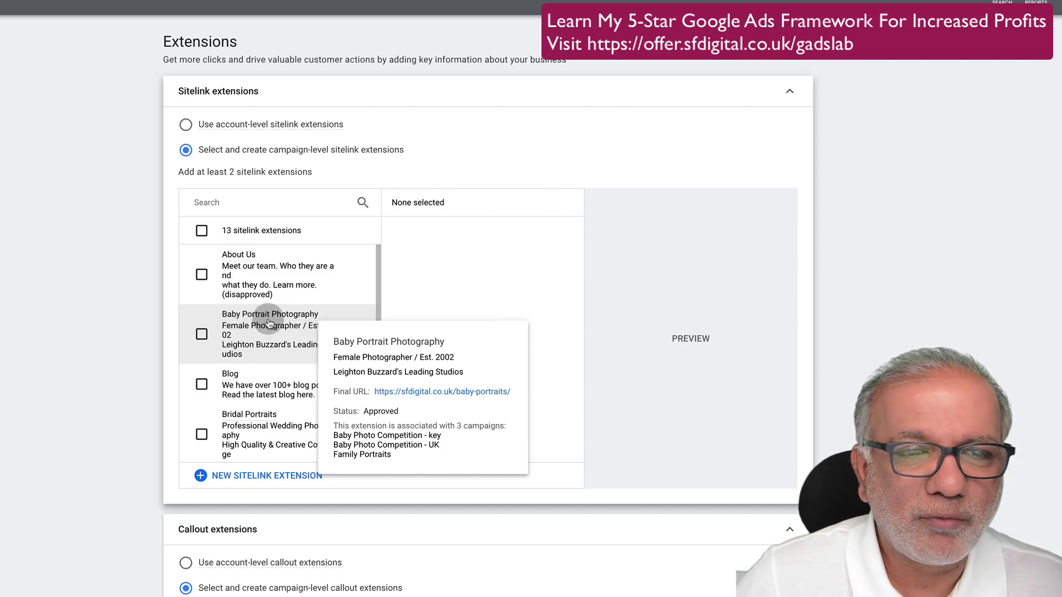
{"action": "scroll", "coordinate": [269, 422], "scroll_direction": "down", "scroll_amount": 1}
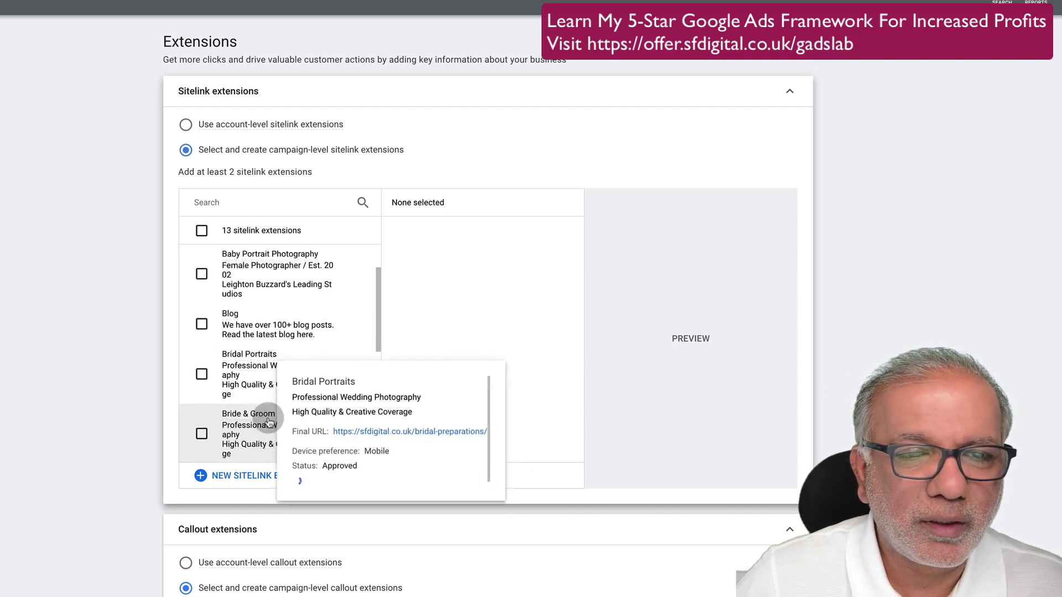
{"action": "scroll", "coordinate": [268, 421], "scroll_direction": "down", "scroll_amount": 3}
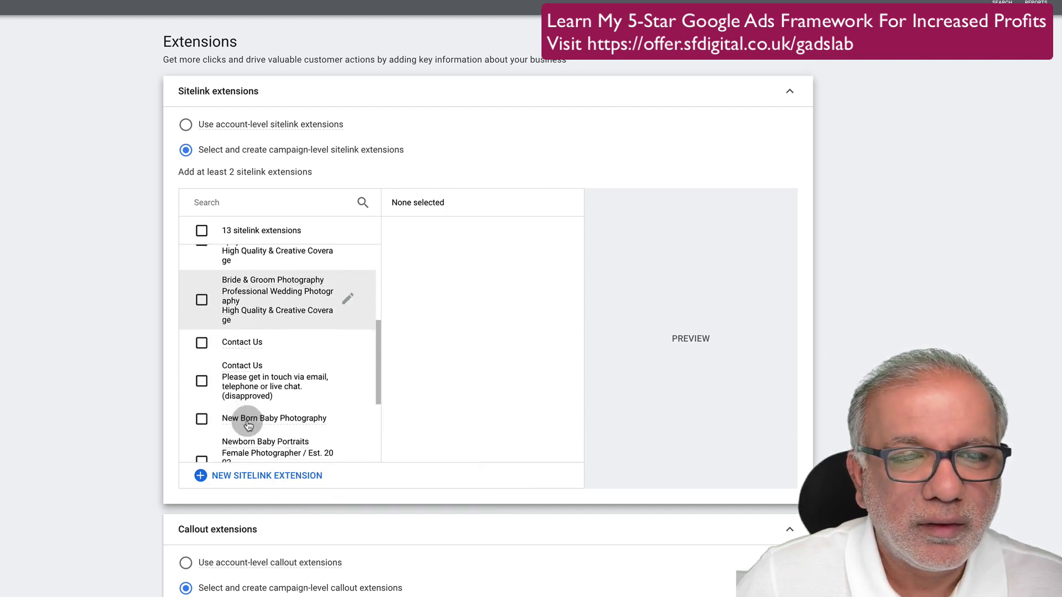
{"action": "scroll", "coordinate": [248, 425], "scroll_direction": "down", "scroll_amount": 2}
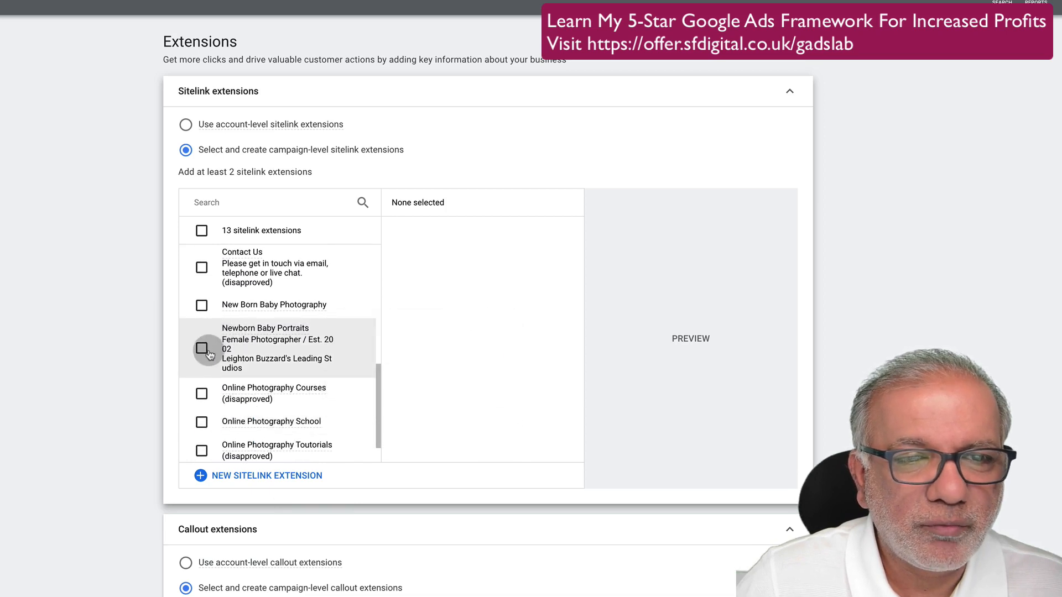
{"action": "scroll", "coordinate": [202, 389], "scroll_direction": "up", "scroll_amount": 1}
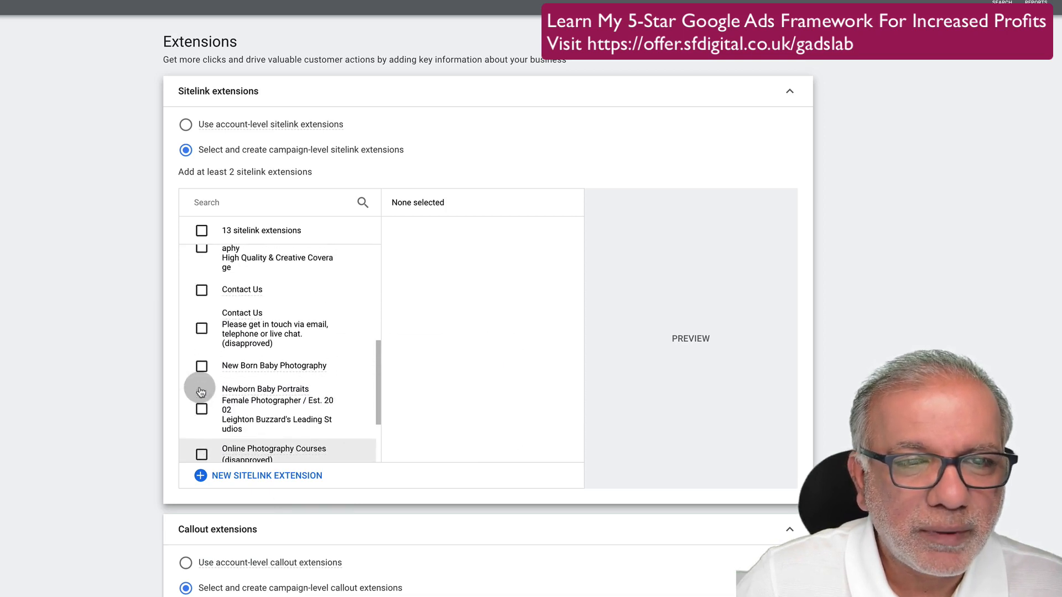
{"action": "scroll", "coordinate": [202, 390], "scroll_direction": "up", "scroll_amount": 2}
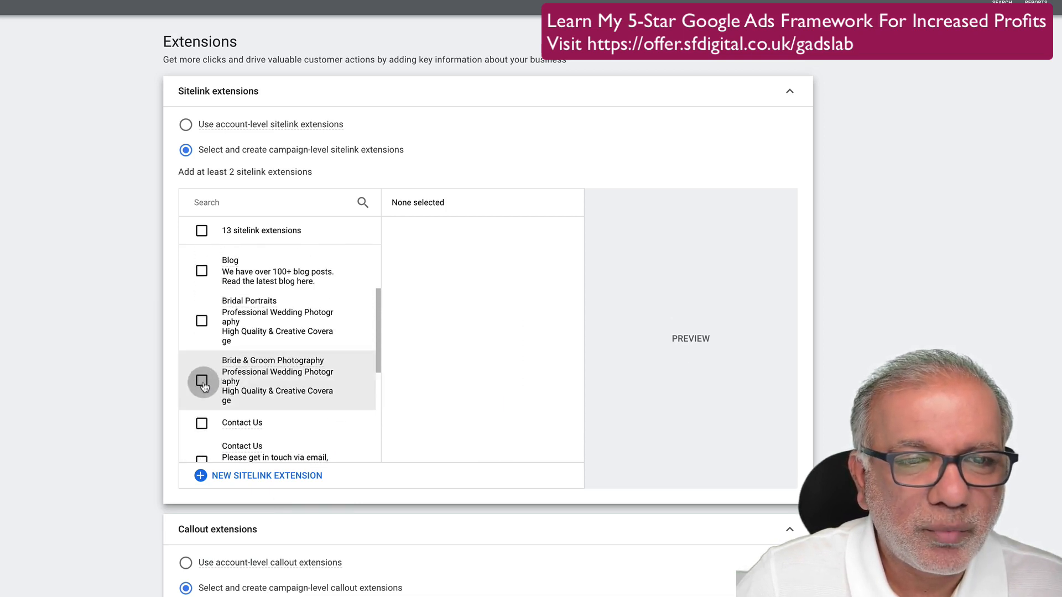
- Select the sitelinks Bride & Groom Photography, Bridal Portraits, Blog, Baby Portrait Photography and About Us for the campaign
{"action": "left_click", "coordinate": [203, 383]}
{"action": "left_click", "coordinate": [201, 326]}
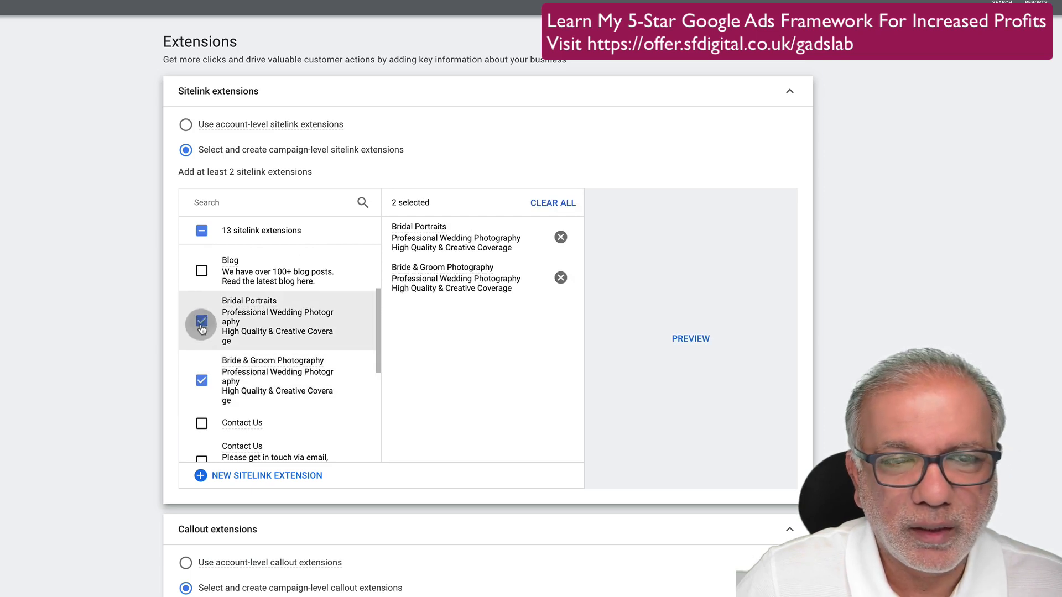
{"action": "scroll", "coordinate": [201, 318], "scroll_direction": "up", "scroll_amount": 1}
{"action": "left_click", "coordinate": [203, 303]}
{"action": "scroll", "coordinate": [202, 306], "scroll_direction": "up", "scroll_amount": 1}
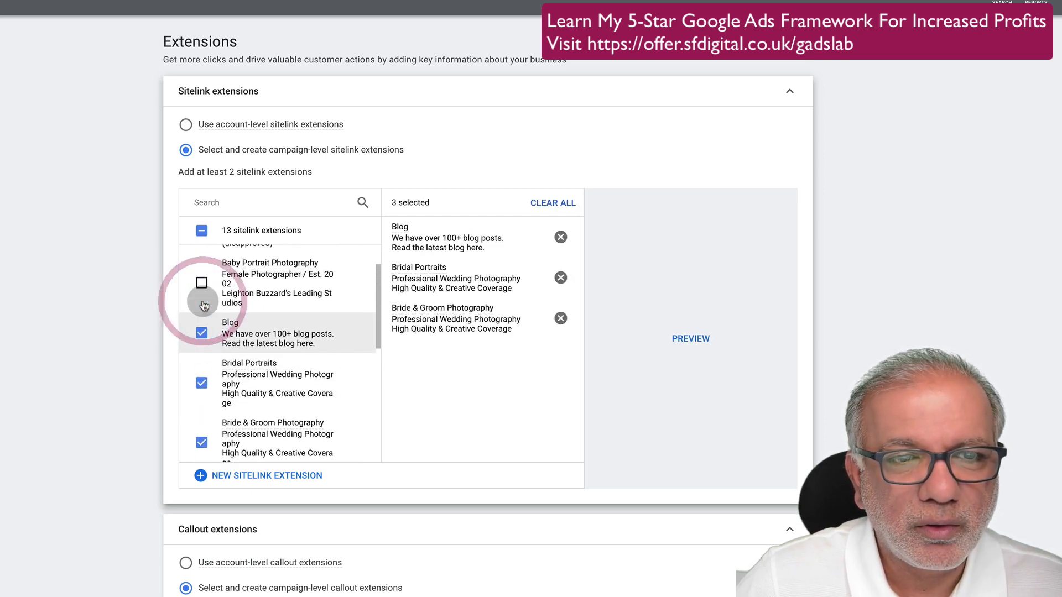
{"action": "left_click", "coordinate": [202, 299]}
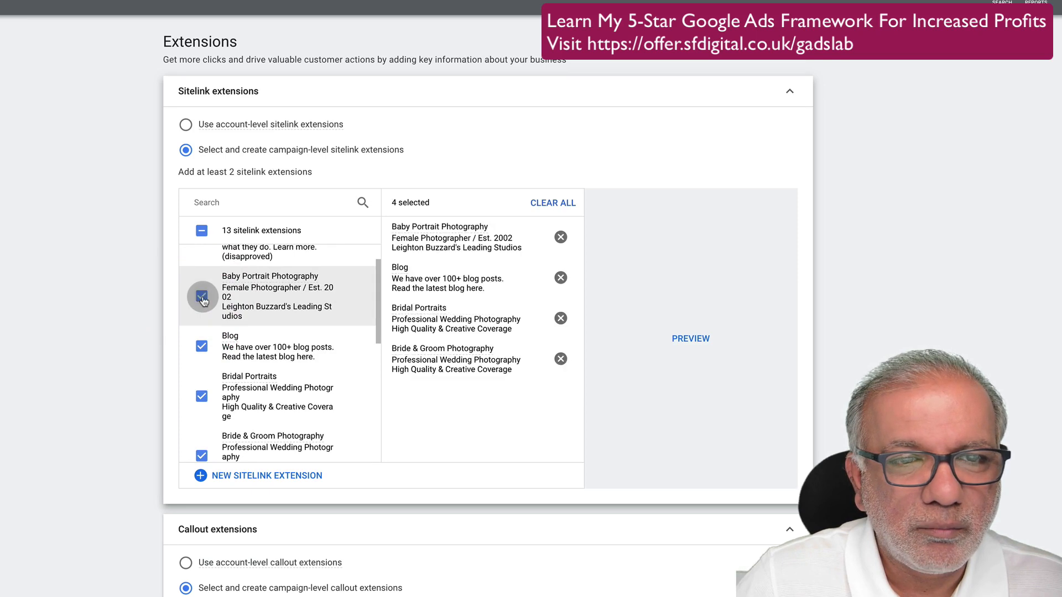
{"action": "scroll", "coordinate": [203, 293], "scroll_direction": "up", "scroll_amount": 1}
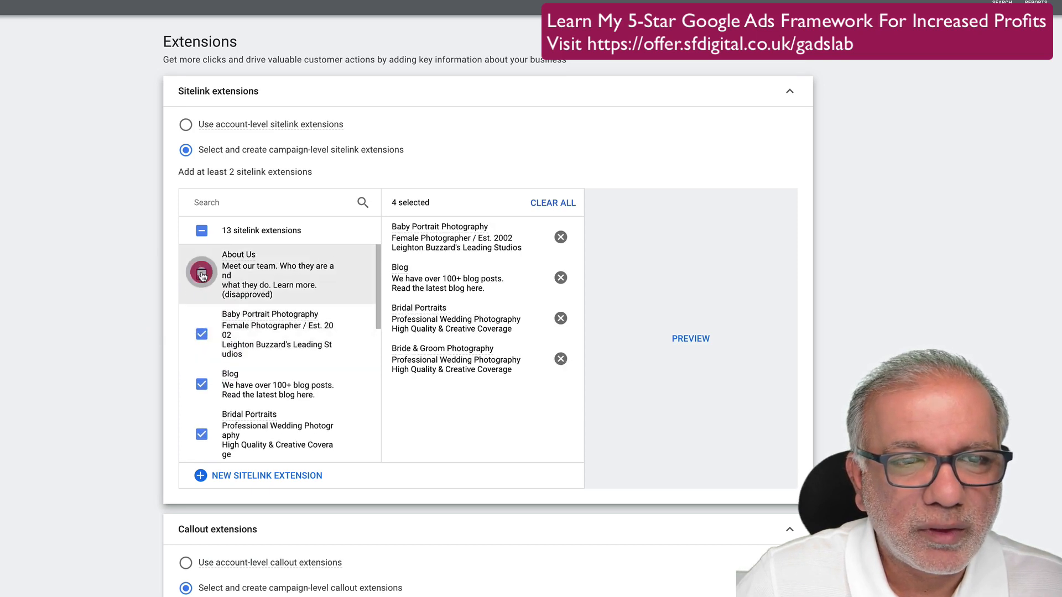
{"action": "left_click", "coordinate": [201, 273]}
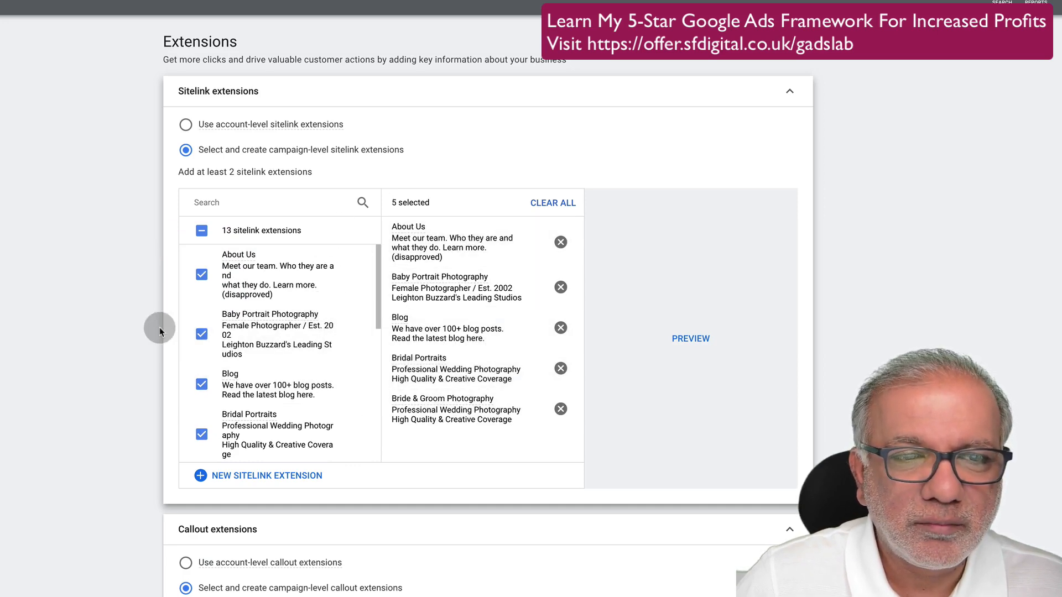
- Select the third phone number in the list as the campaign-level call extension
{"action": "scroll", "coordinate": [160, 326], "scroll_direction": "down", "scroll_amount": 4}
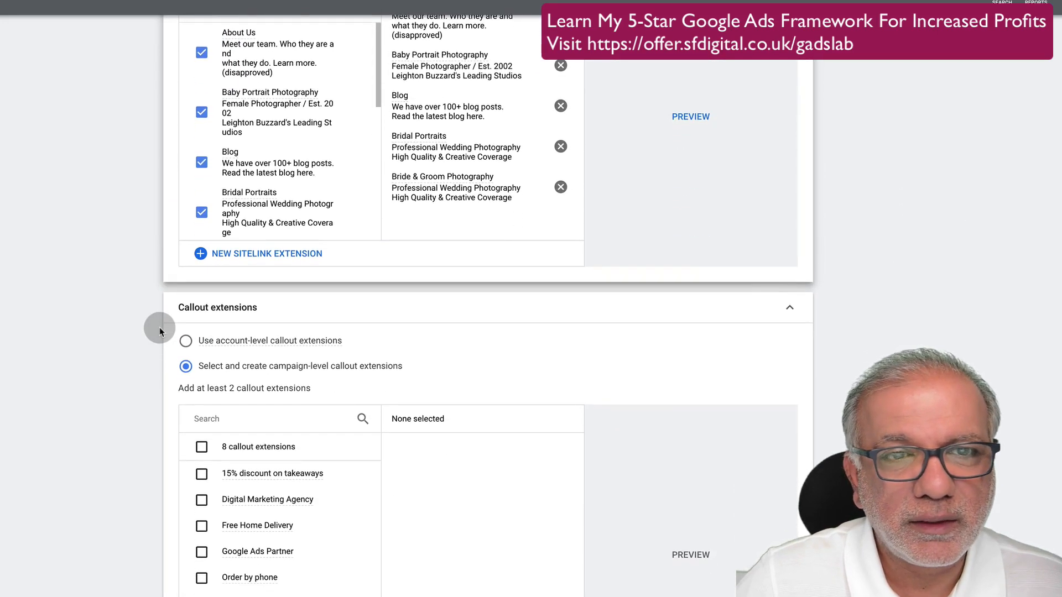
{"action": "scroll", "coordinate": [159, 329], "scroll_direction": "down", "scroll_amount": 2}
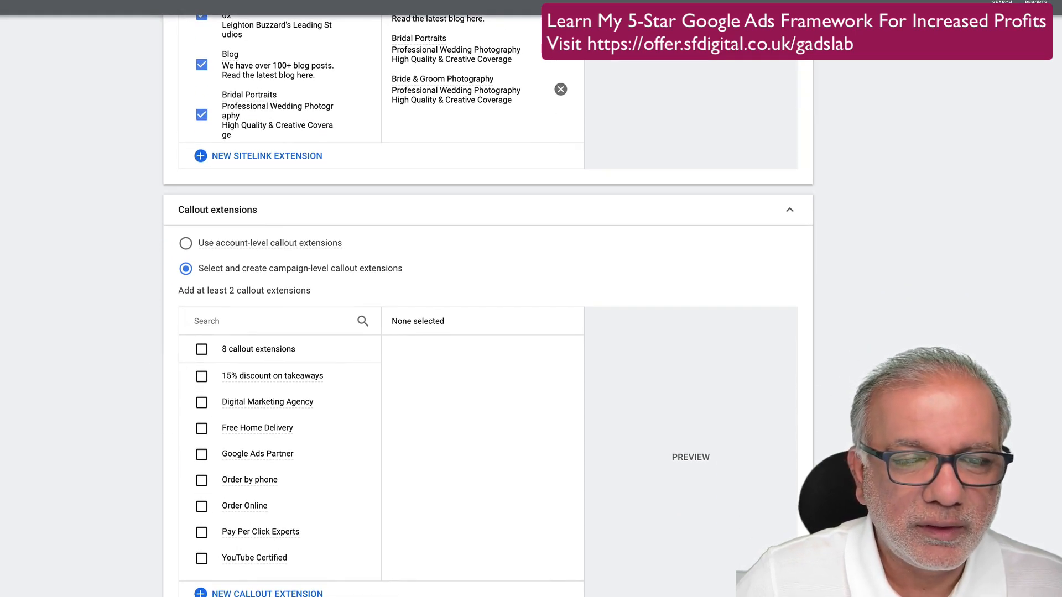
{"action": "scroll", "coordinate": [166, 332], "scroll_direction": "down", "scroll_amount": 6}
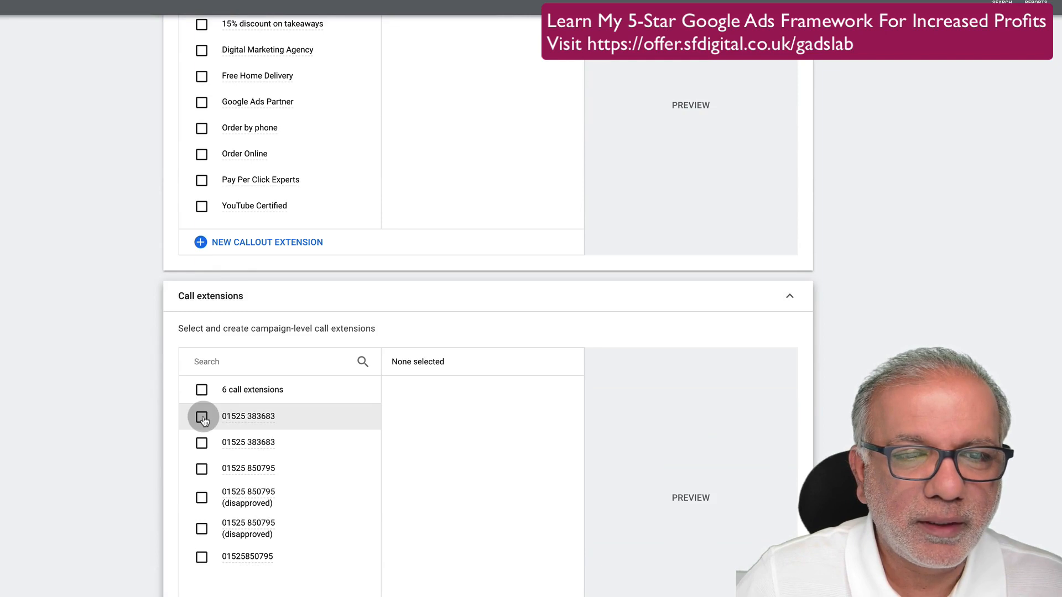
{"action": "left_click", "coordinate": [201, 468]}
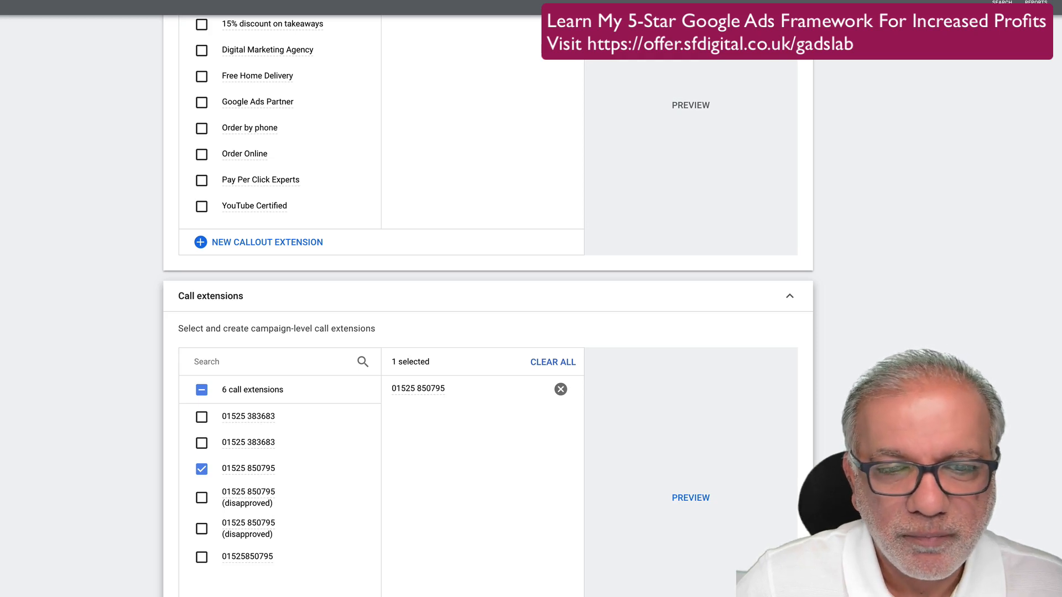
- Finish the extensions, check the campaign summary of budget, bidding, settings, keywords and ads, and publish the campaign
{"action": "scroll", "coordinate": [392, 537], "scroll_direction": "down", "scroll_amount": 3}
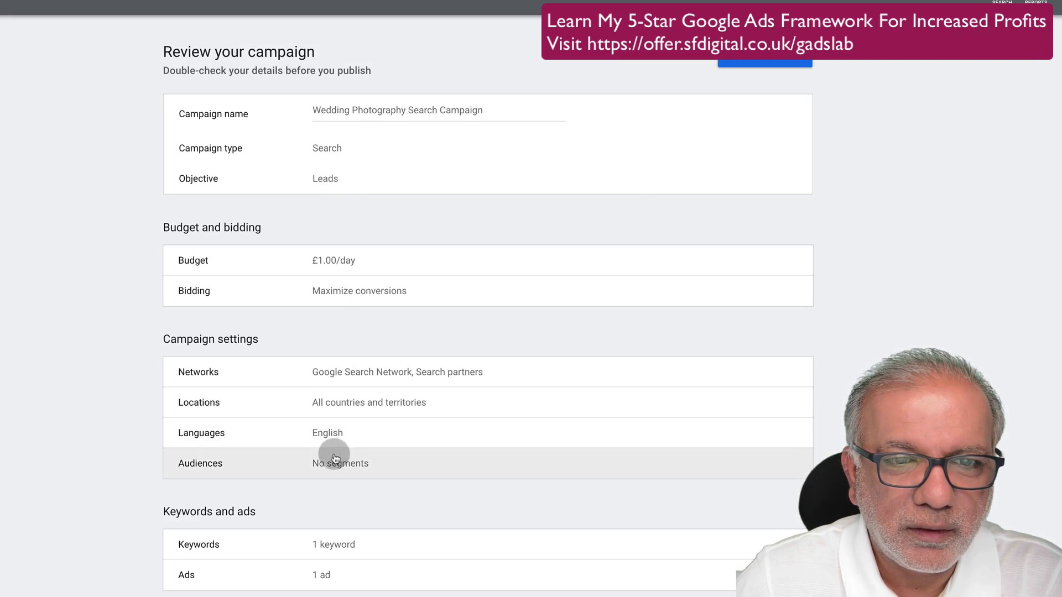
{"action": "scroll", "coordinate": [335, 458], "scroll_direction": "down", "scroll_amount": 1}
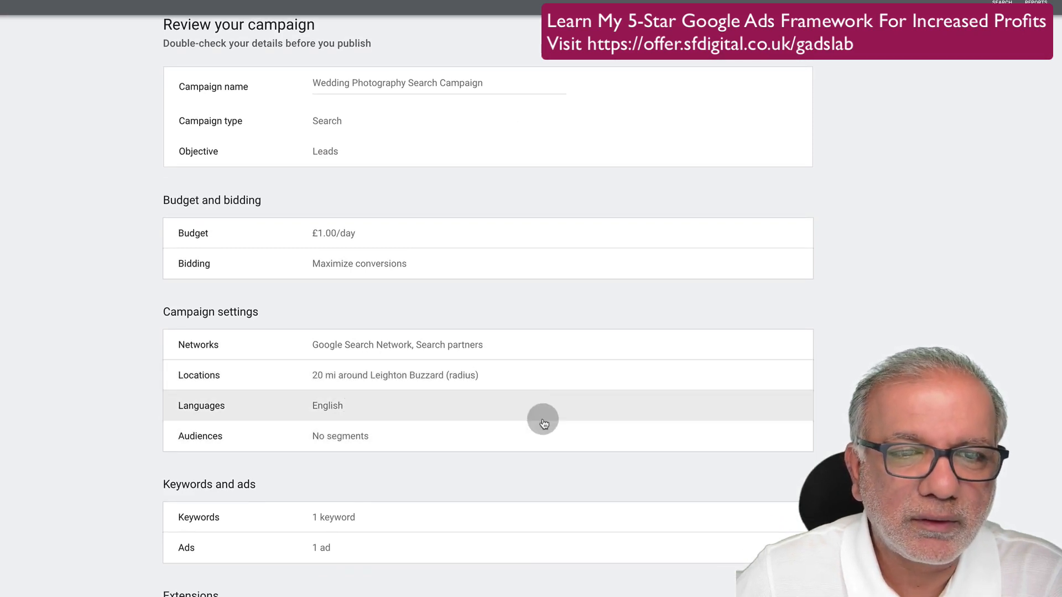
{"action": "scroll", "coordinate": [543, 421], "scroll_direction": "down", "scroll_amount": 1}
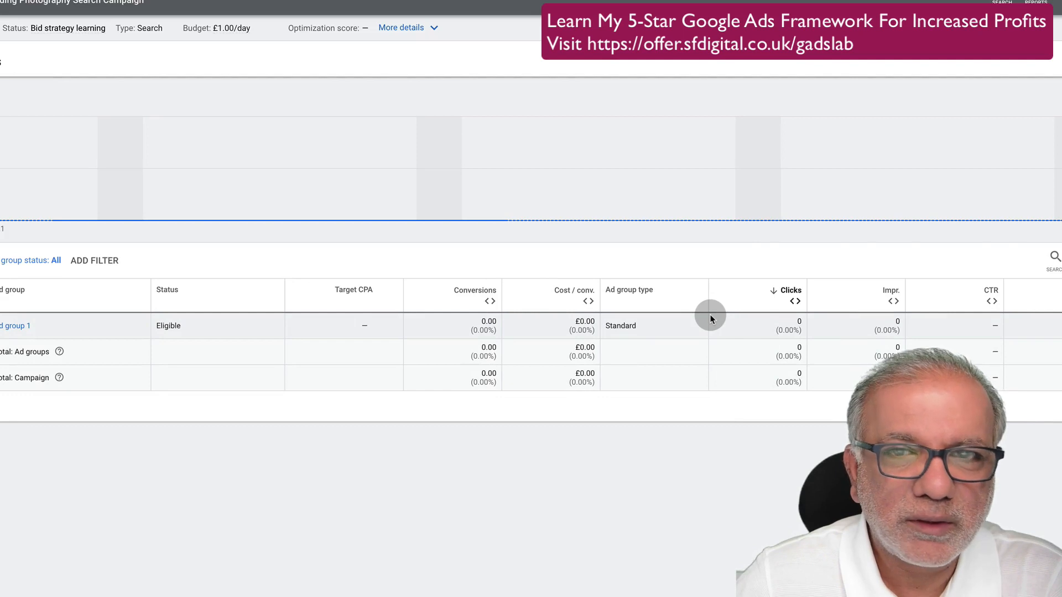
- Open Keyword Planner and discover new keyword ideas for "wedding planner" in English for the United Kingdom
{"action": "left_click", "coordinate": [1060, 2]}
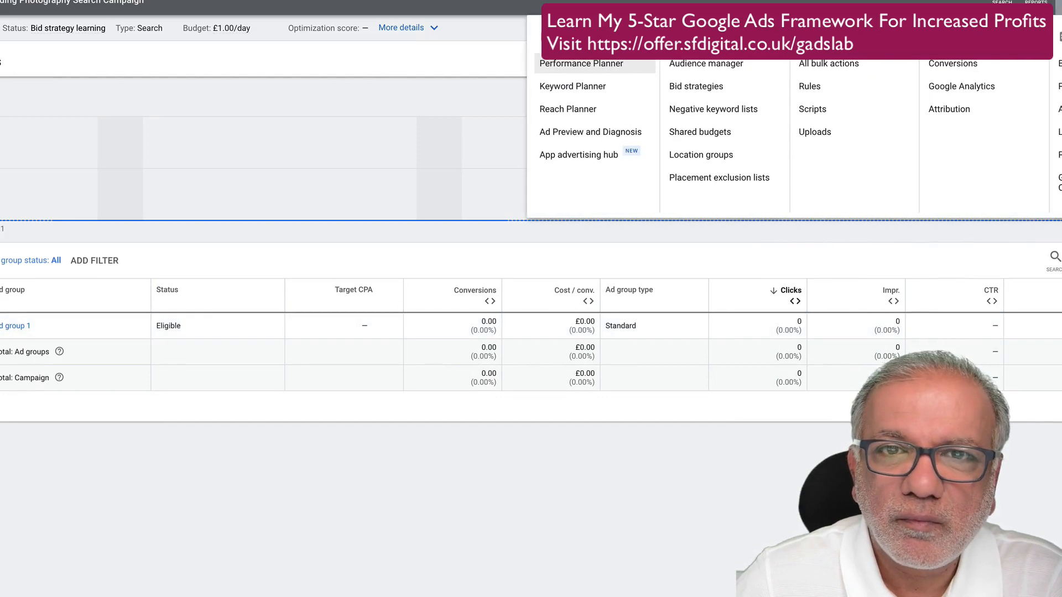
{"action": "left_click", "coordinate": [605, 83]}
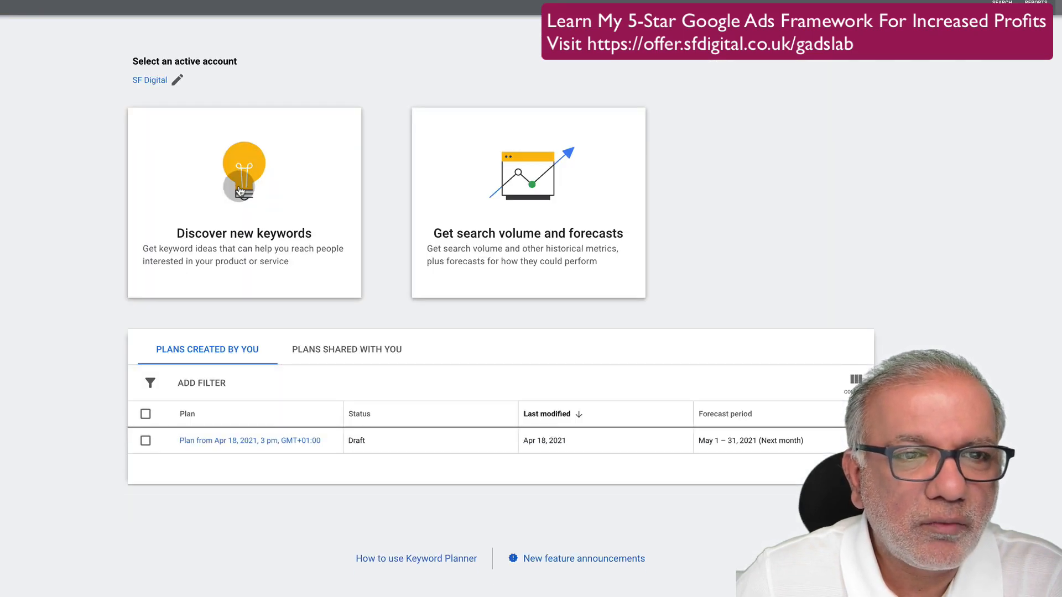
{"action": "left_click", "coordinate": [240, 191]}
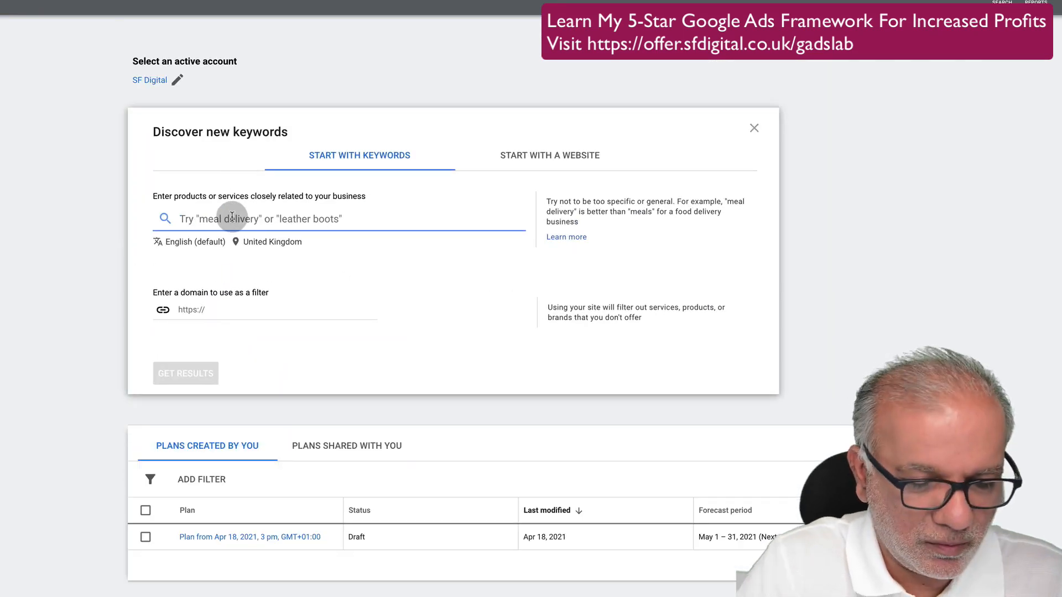
{"action": "type", "text": "wedding pl"}
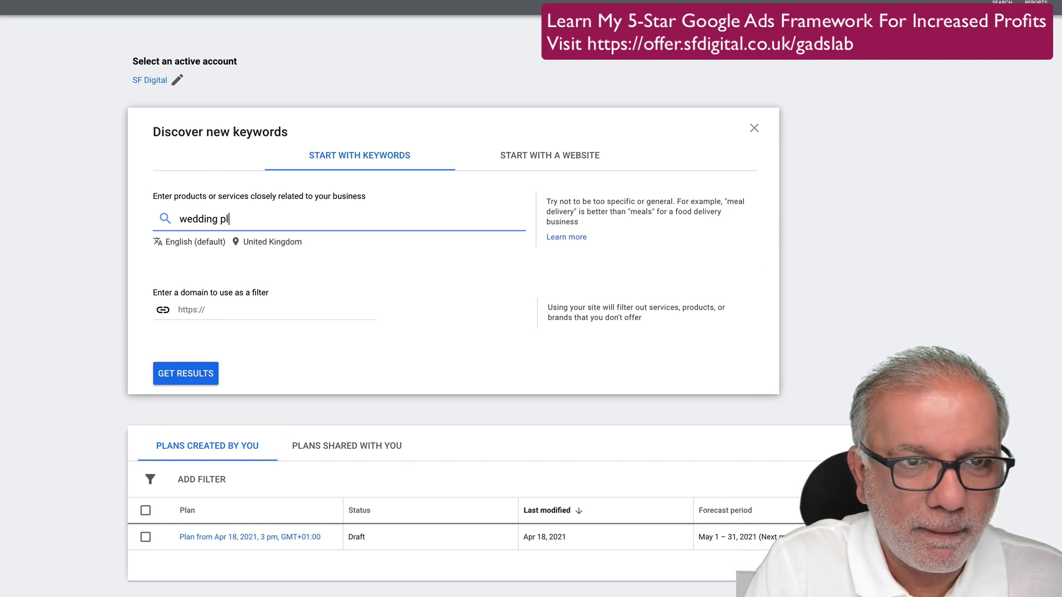
{"action": "type", "text": "anner"}
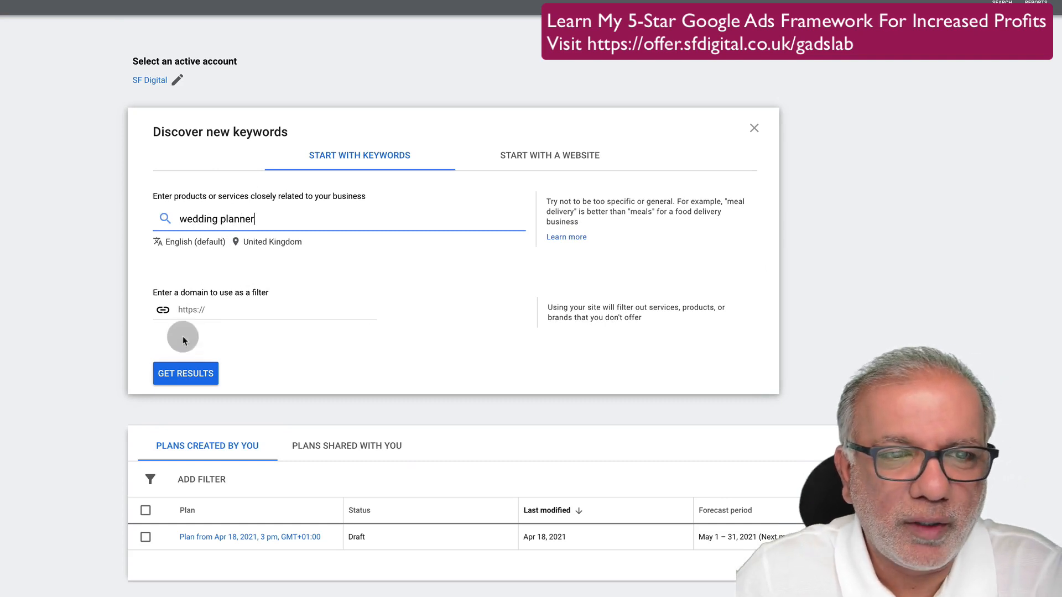
{"action": "left_click", "coordinate": [182, 374]}
{"action": "left_click", "coordinate": [181, 376]}
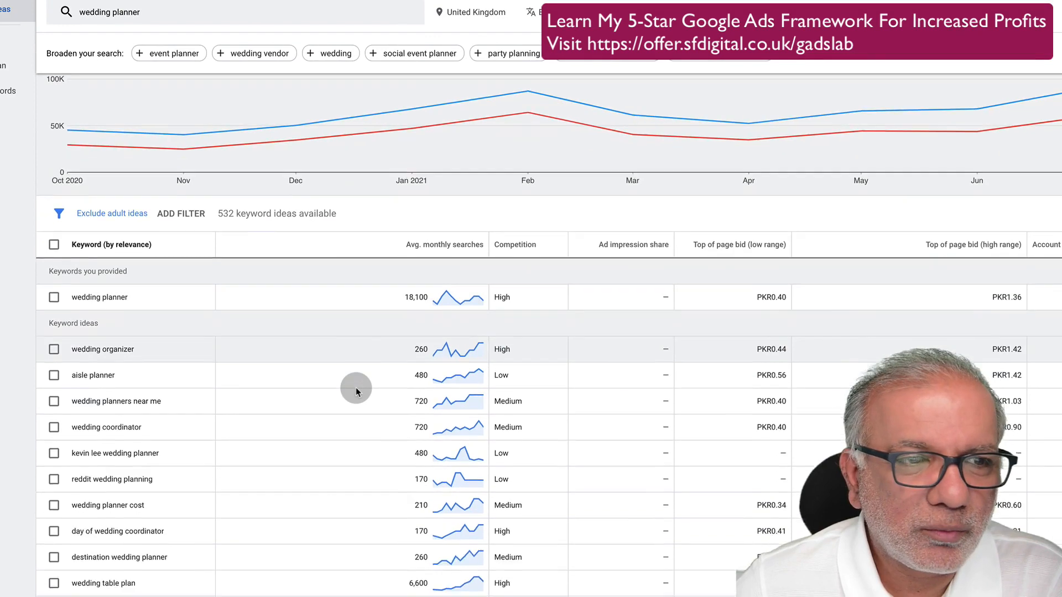
{"action": "scroll", "coordinate": [356, 388], "scroll_direction": "up", "scroll_amount": 1}
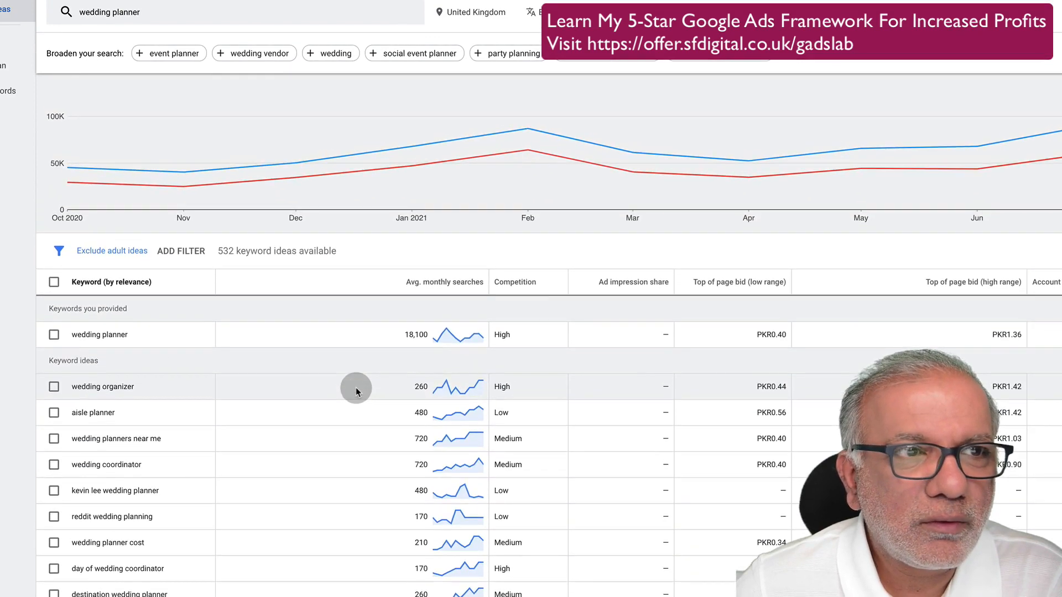
- Select the relevant "wedding photographer" keyword ideas, including wedding photos, wedding photography prices, wedding photographer cost and north east wedding photographer, and copy them
{"action": "mouse_move", "coordinate": [443, 288]}
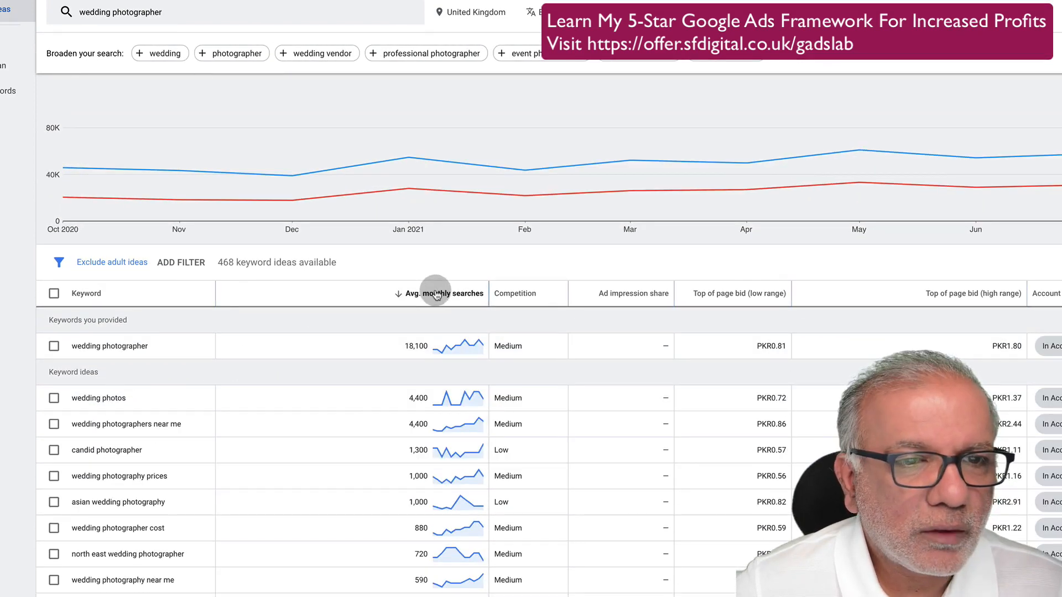
{"action": "left_click", "coordinate": [54, 347]}
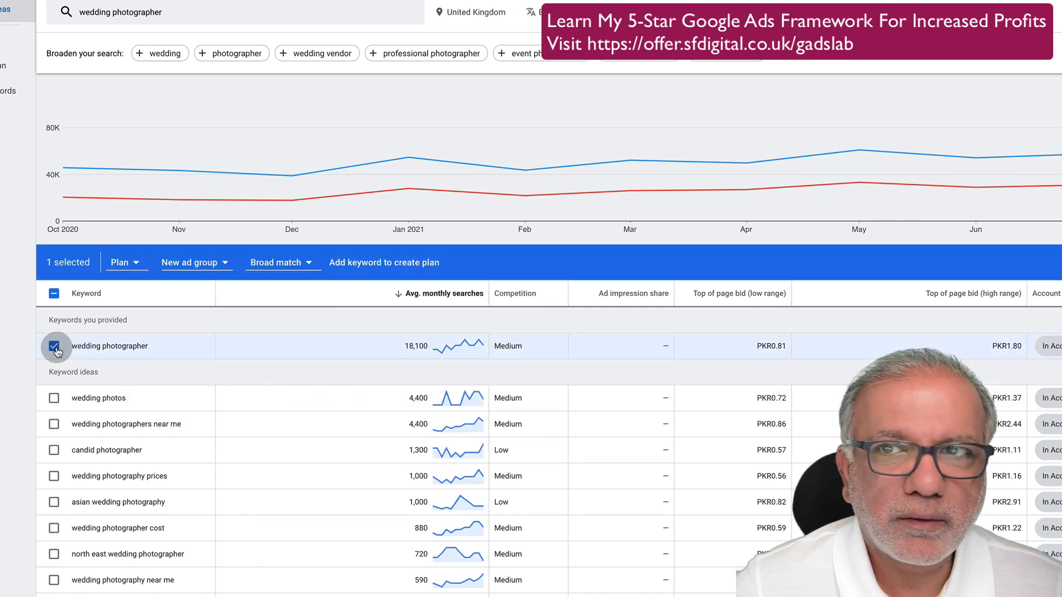
{"action": "left_click", "coordinate": [54, 399]}
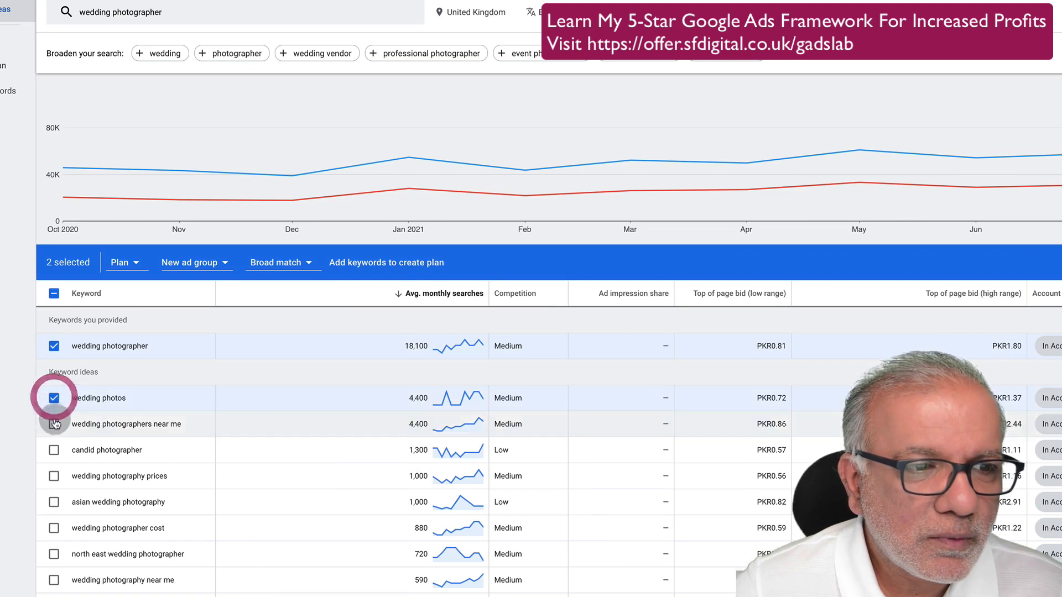
{"action": "left_click", "coordinate": [54, 425]}
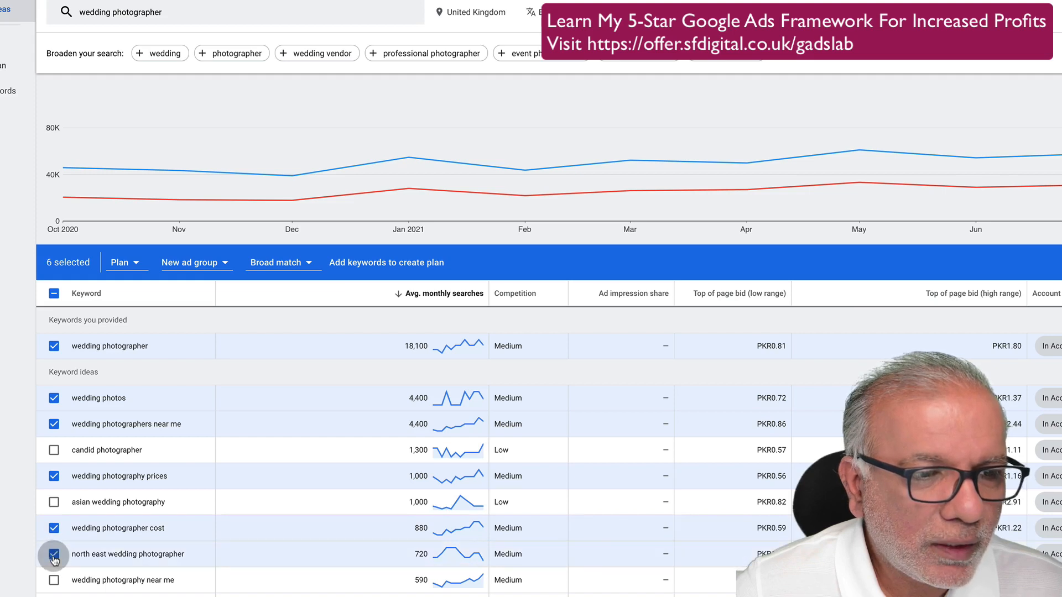
{"action": "left_click", "coordinate": [53, 580]}
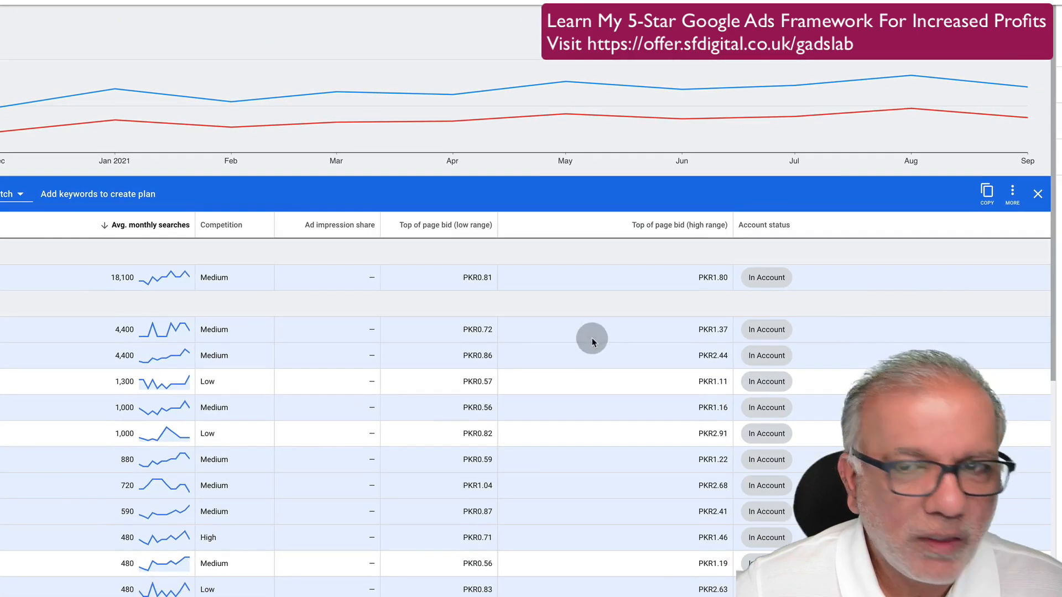
{"action": "left_click", "coordinate": [987, 194]}
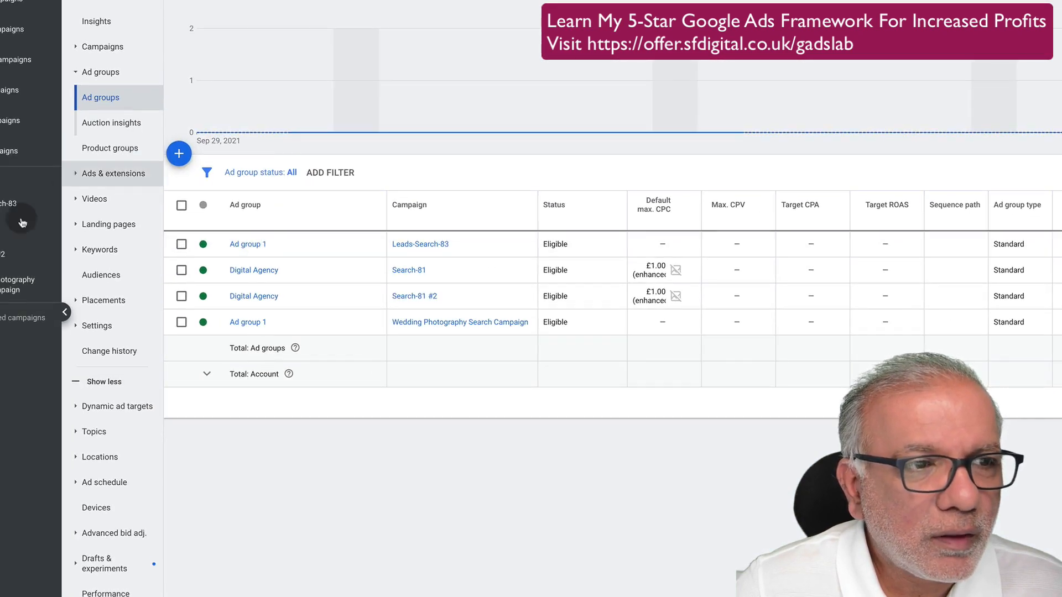
- Open the search keywords of the wedding photography campaign and start adding keywords to Ad group 1
{"action": "left_click", "coordinate": [19, 284]}
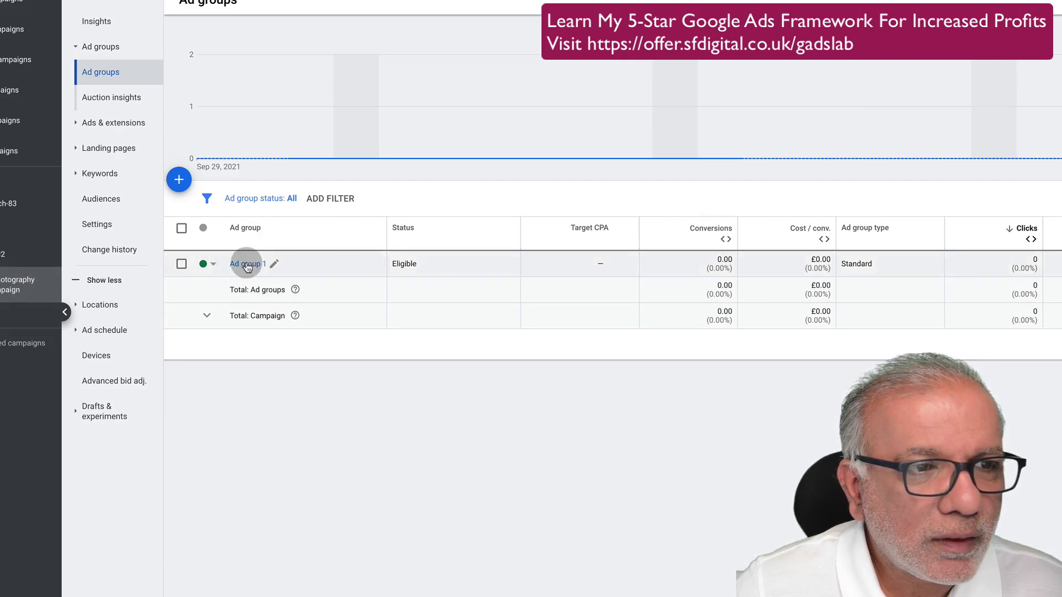
{"action": "left_click", "coordinate": [76, 176]}
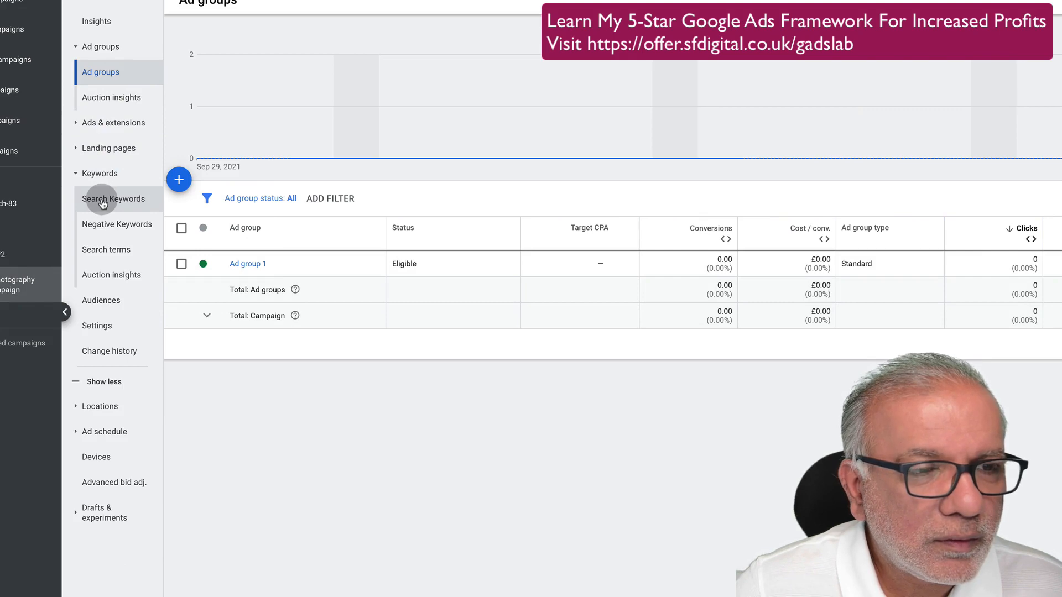
{"action": "left_click", "coordinate": [102, 204]}
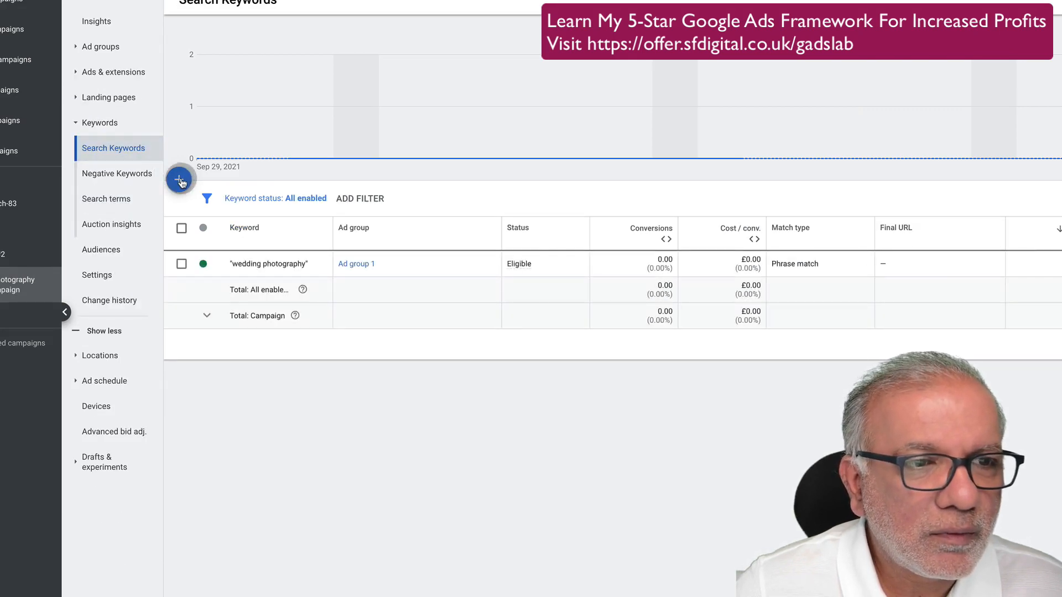
{"action": "left_click", "coordinate": [180, 180]}
{"action": "left_click", "coordinate": [698, 281]}
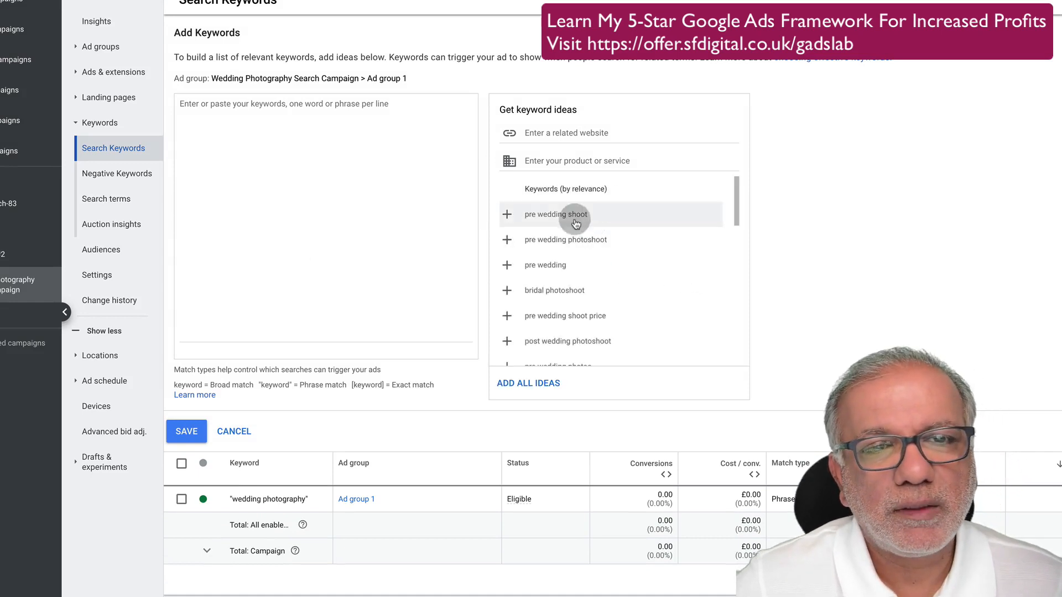
- Browse the suggested keyword ideas and paste the ten copied Keyword Planner keywords into the new keyword list
{"action": "scroll", "coordinate": [569, 260], "scroll_direction": "down", "scroll_amount": 3}
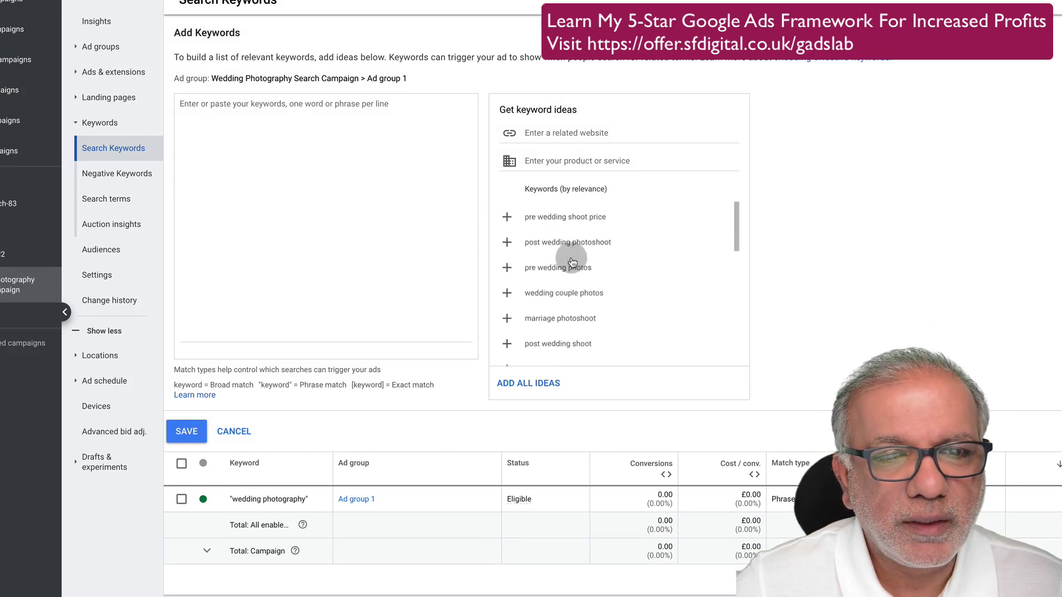
{"action": "left_click", "coordinate": [301, 166]}
{"action": "key", "text": "ctrl+v"}
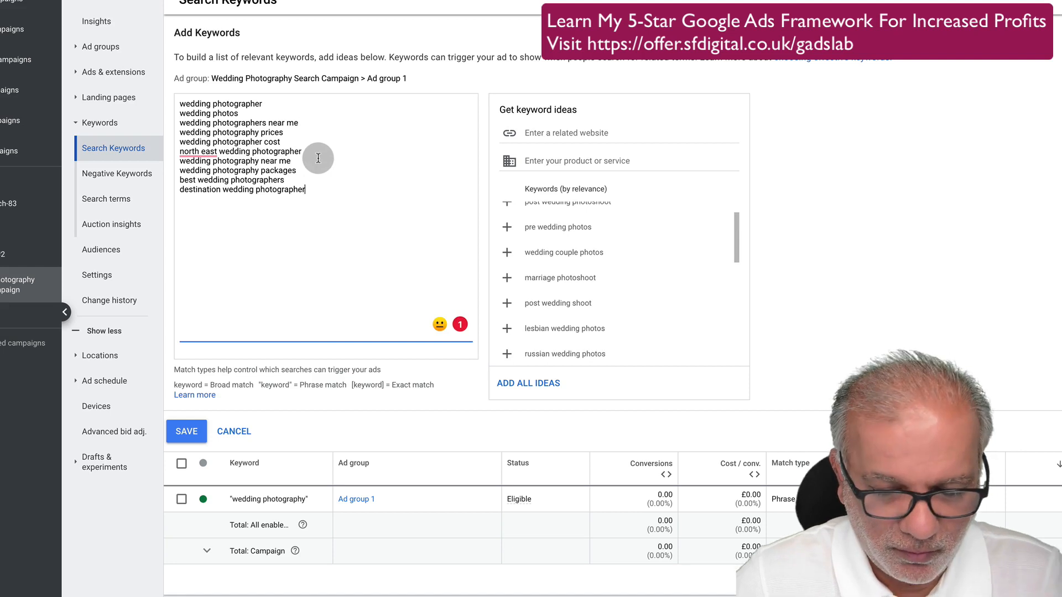
- Add a closing quotation mark to every pasted keyword, from "destination wedding photographer" up to "wedding photographer"
{"action": "type", "text": "\"\""}
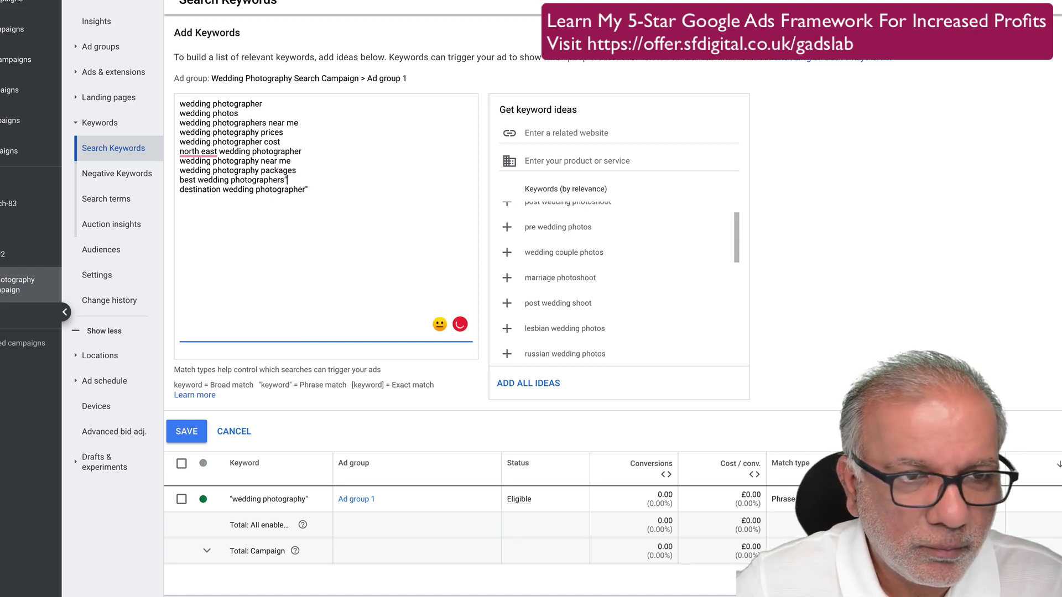
{"action": "left_click", "coordinate": [311, 172]}
{"action": "type", "text": "\""}
{"action": "left_click", "coordinate": [317, 158]}
{"action": "type", "text": "\""}
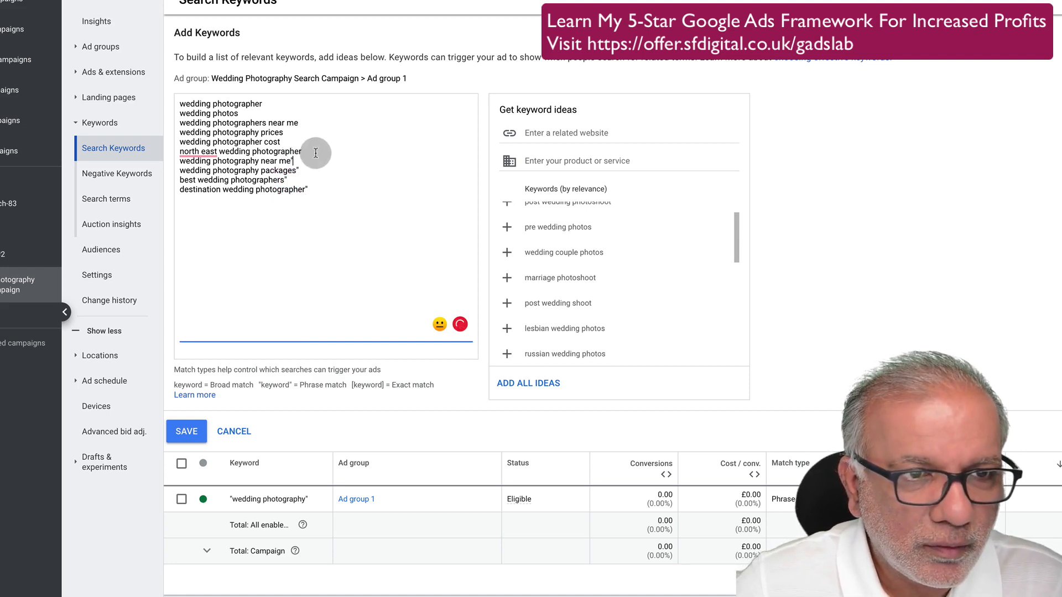
{"action": "left_click", "coordinate": [316, 153]}
{"action": "type", "text": "\""}
{"action": "left_click", "coordinate": [289, 142]}
{"action": "type", "text": "\""}
{"action": "left_click", "coordinate": [291, 133]}
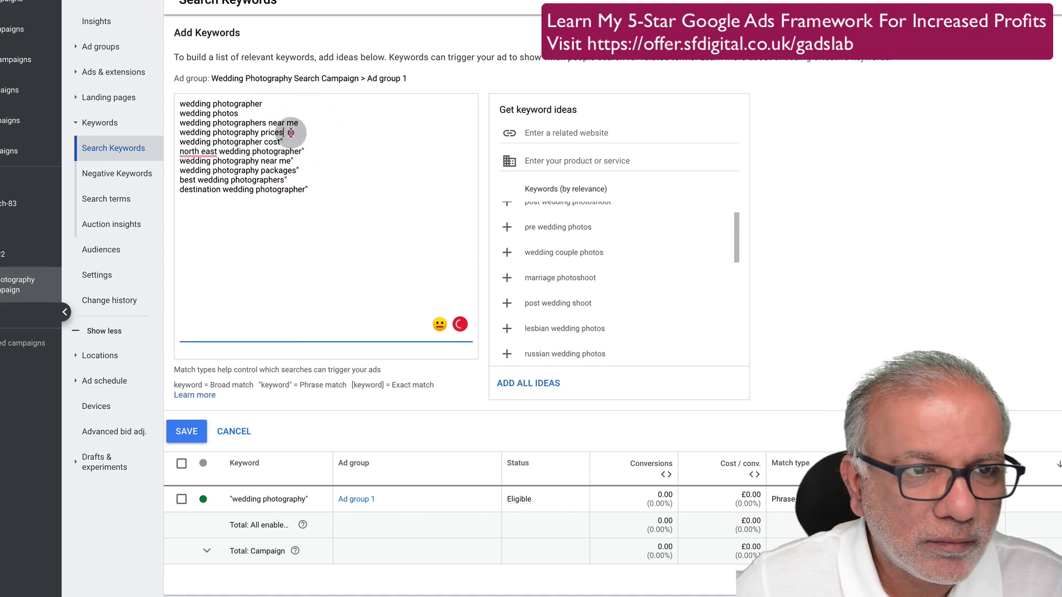
{"action": "type", "text": "\""}
{"action": "left_click", "coordinate": [312, 125]}
{"action": "left_click", "coordinate": [253, 115]}
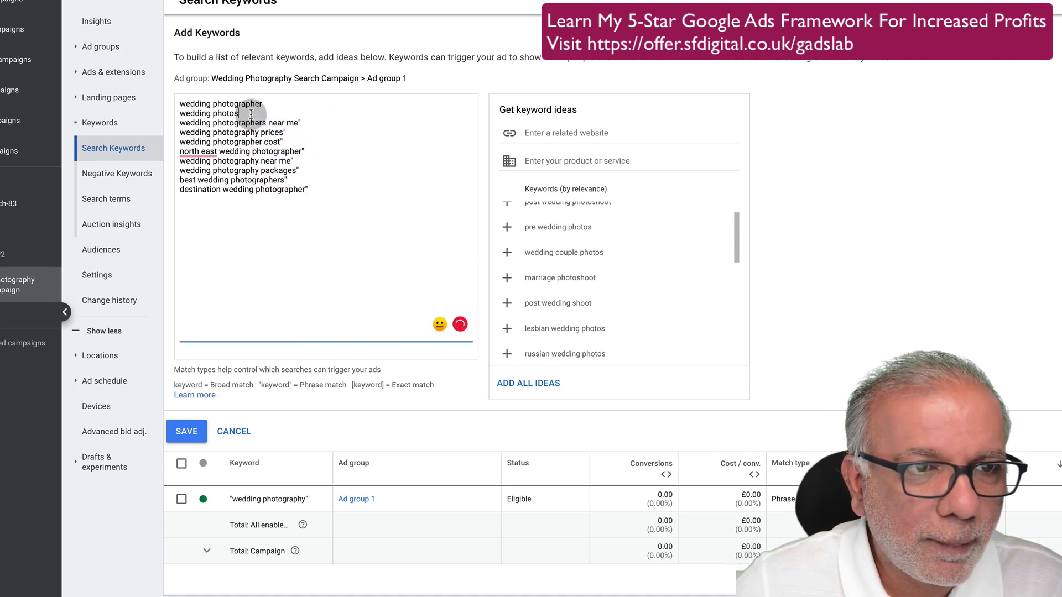
{"action": "type", "text": "\""}
{"action": "left_click", "coordinate": [279, 103]}
{"action": "type", "text": "\""}
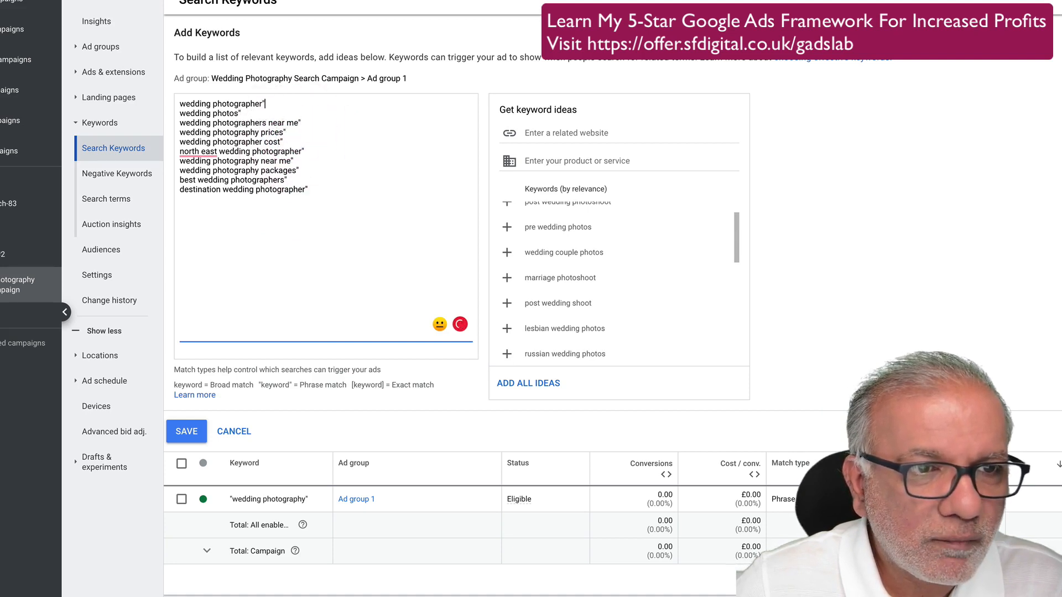
- Put an opening quotation mark before each of the ten keywords to make them phrase match, and save them to the ad group
{"action": "left_click", "coordinate": [180, 104]}
{"action": "type", "text": "\""}
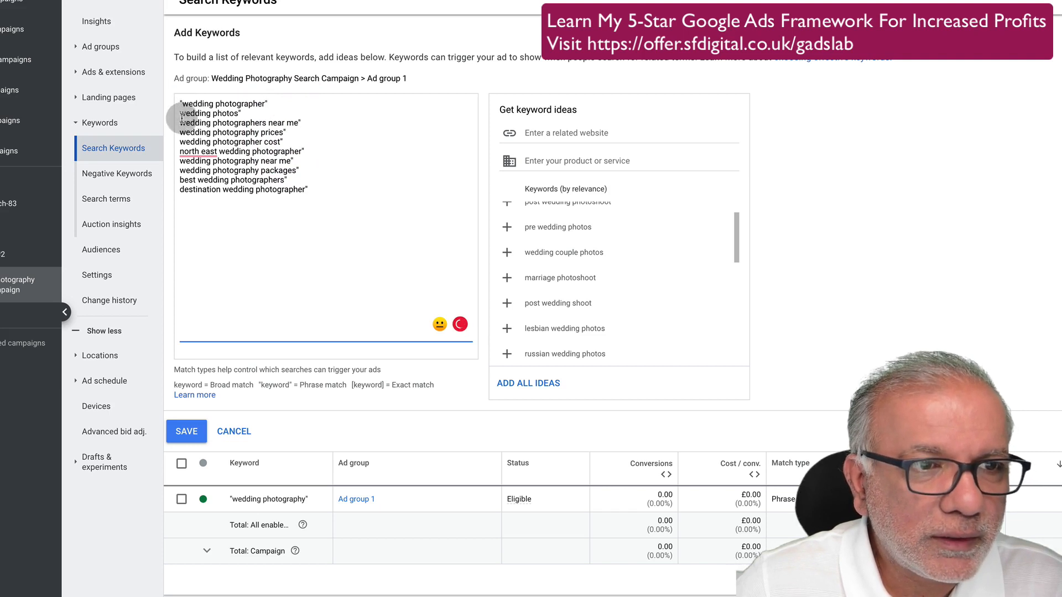
{"action": "left_click", "coordinate": [180, 122]}
{"action": "type", "text": "\""}
{"action": "left_click", "coordinate": [180, 114]}
{"action": "type", "text": "\""}
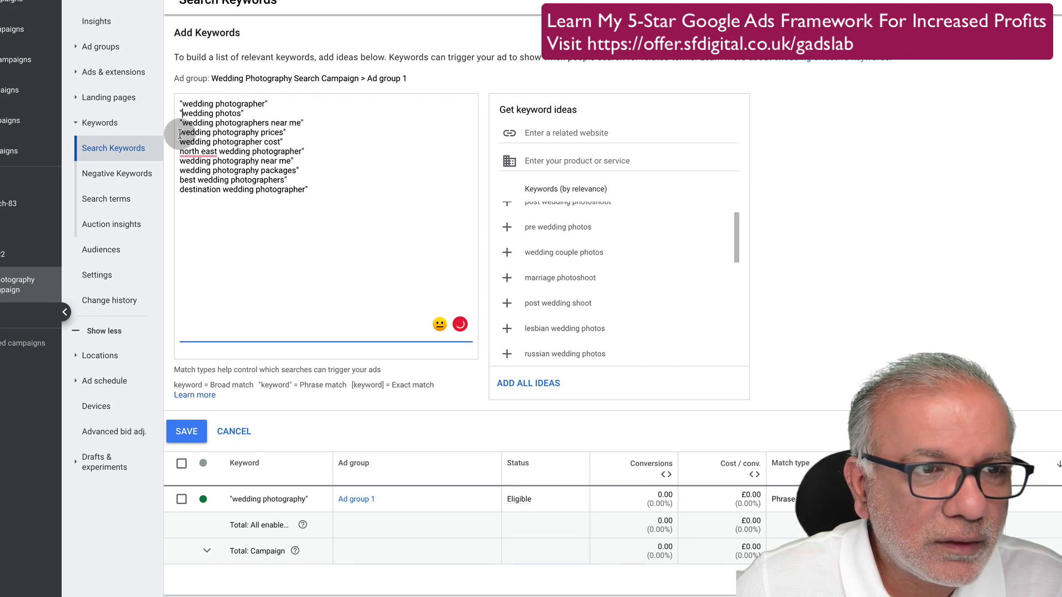
{"action": "left_click", "coordinate": [180, 133]}
{"action": "type", "text": "\""}
{"action": "left_click", "coordinate": [181, 141]}
{"action": "type", "text": "\""}
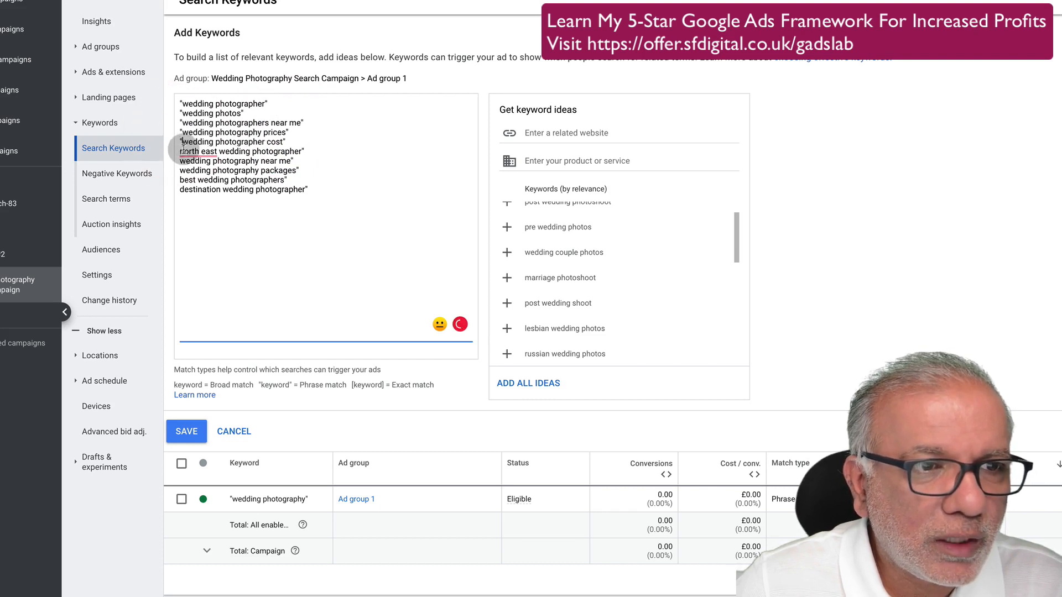
{"action": "left_click", "coordinate": [179, 152]}
{"action": "type", "text": "\""}
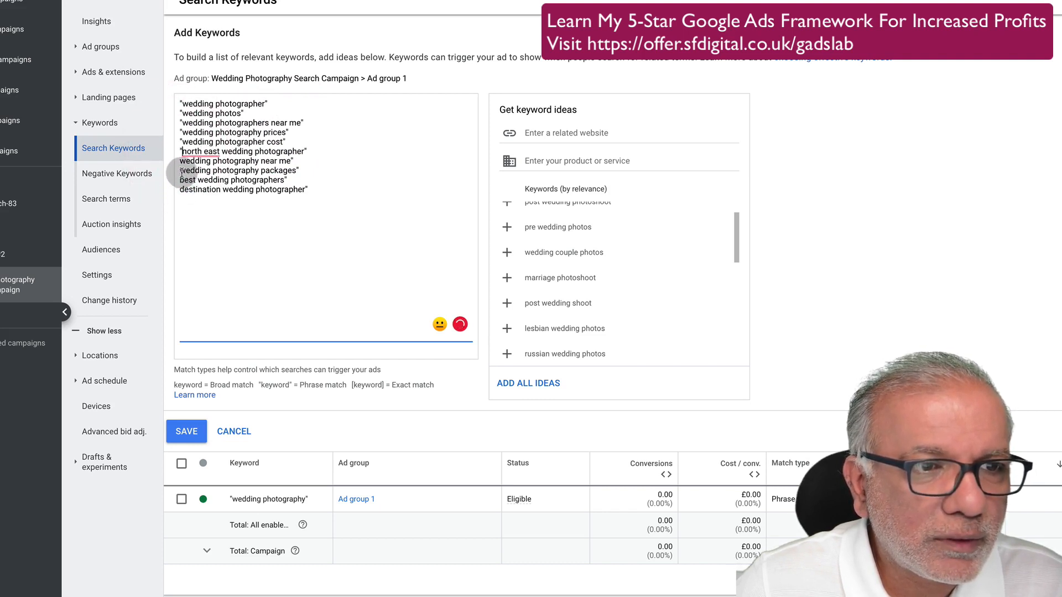
{"action": "left_click", "coordinate": [180, 162]}
{"action": "type", "text": "\""}
{"action": "left_click", "coordinate": [179, 168]}
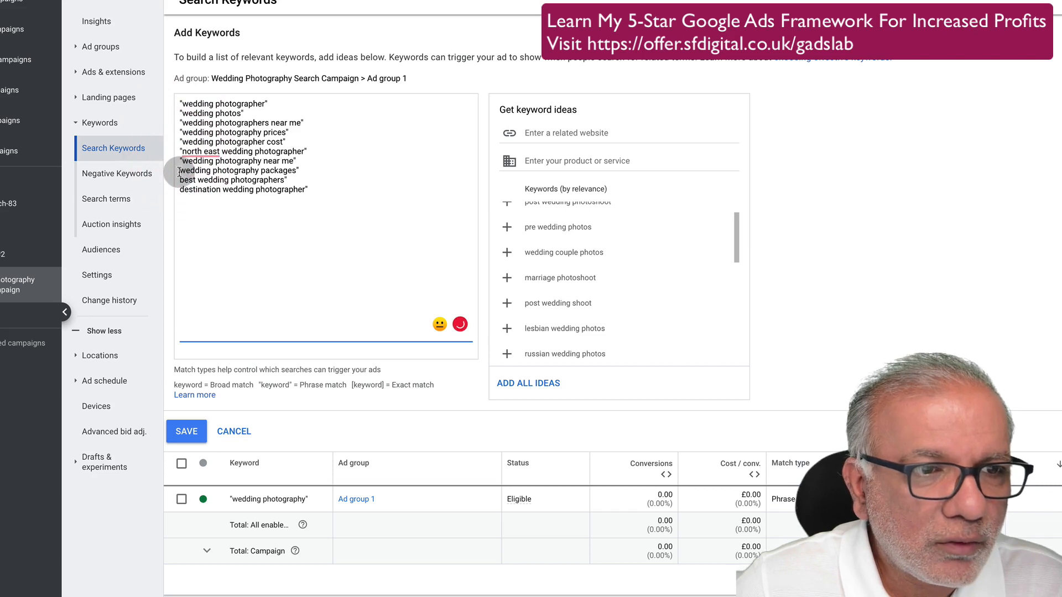
{"action": "type", "text": "\""}
{"action": "left_click", "coordinate": [180, 182]}
{"action": "type", "text": "\""}
{"action": "left_click", "coordinate": [180, 190]}
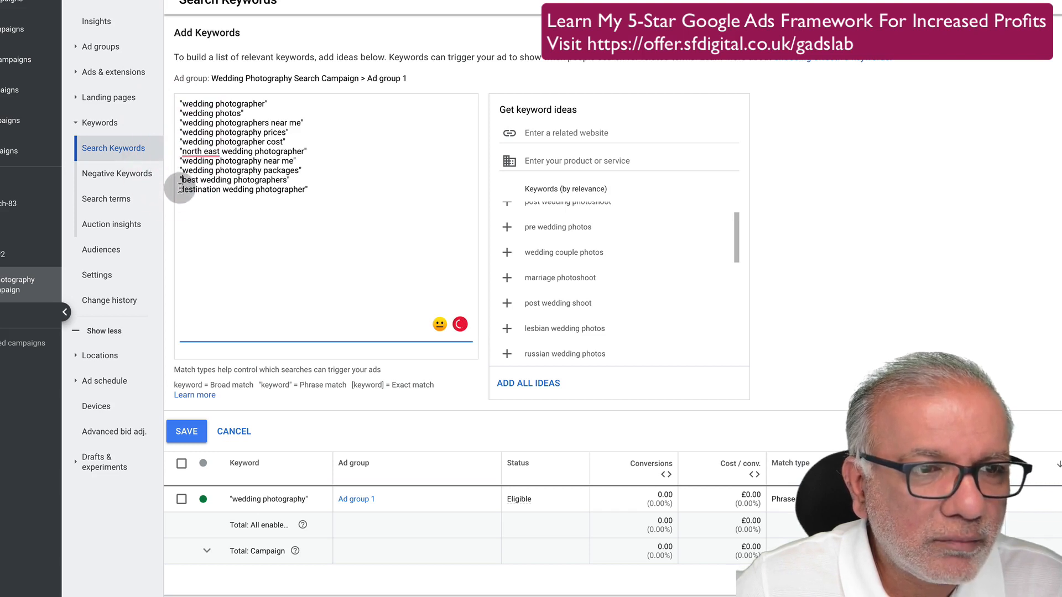
{"action": "type", "text": "\""}
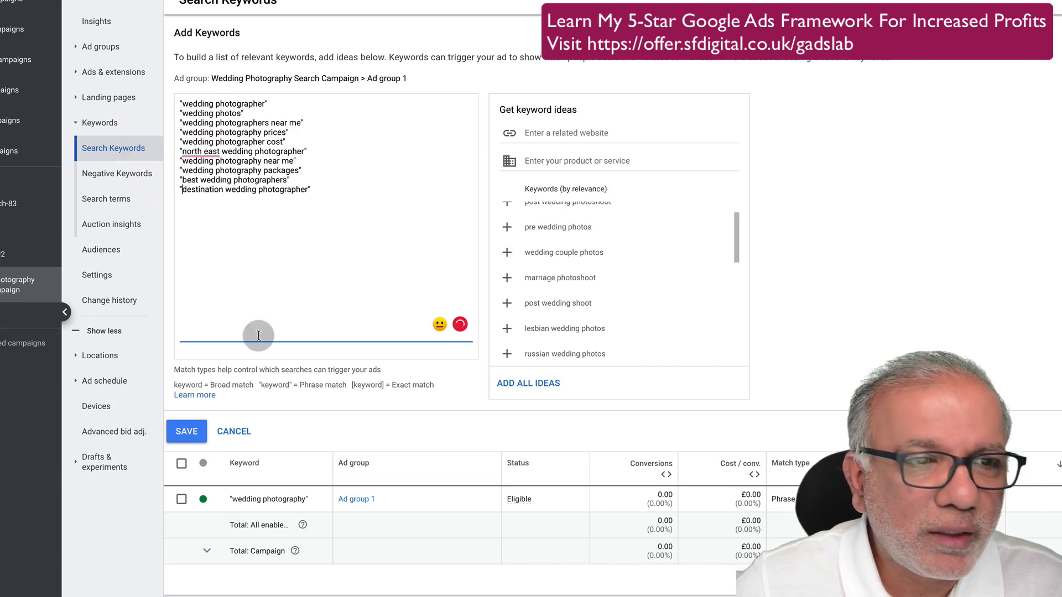
{"action": "left_click", "coordinate": [187, 430]}
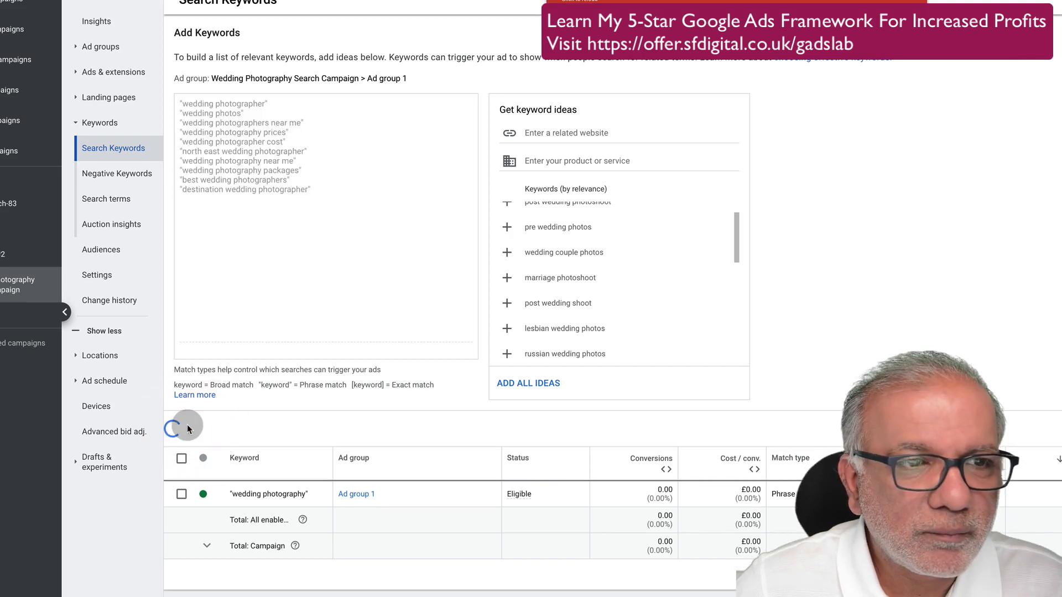